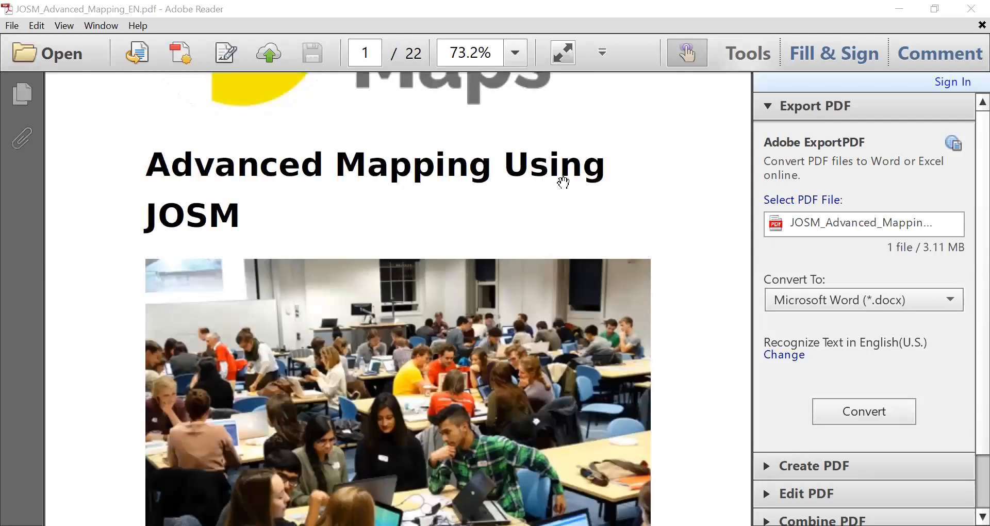
Step: Read the Pre-Mapping Setup section on page 2 of the JOSM guide, covering the JOSM download and plugin instructions
scroll(563, 182, "down", 4)
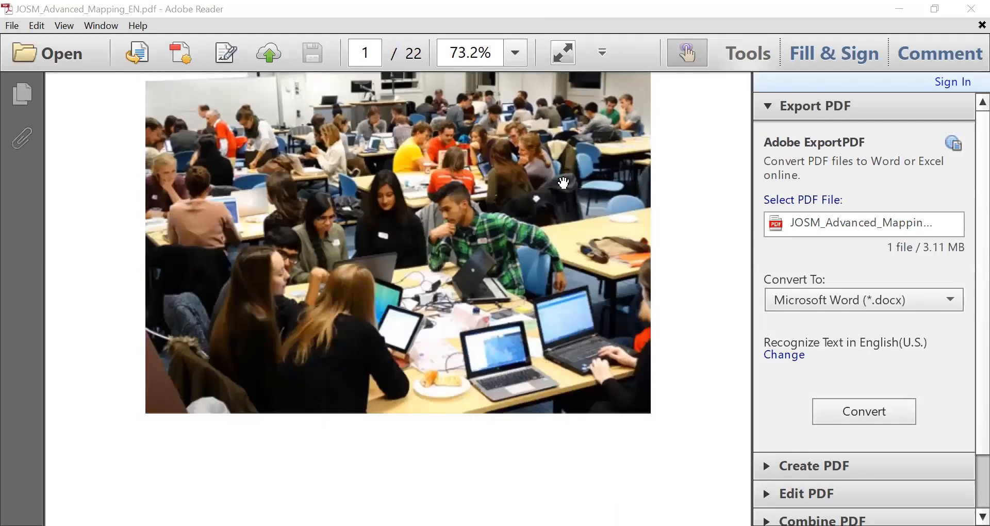
scroll(563, 183, "down", 4)
scroll(563, 182, "down", 3)
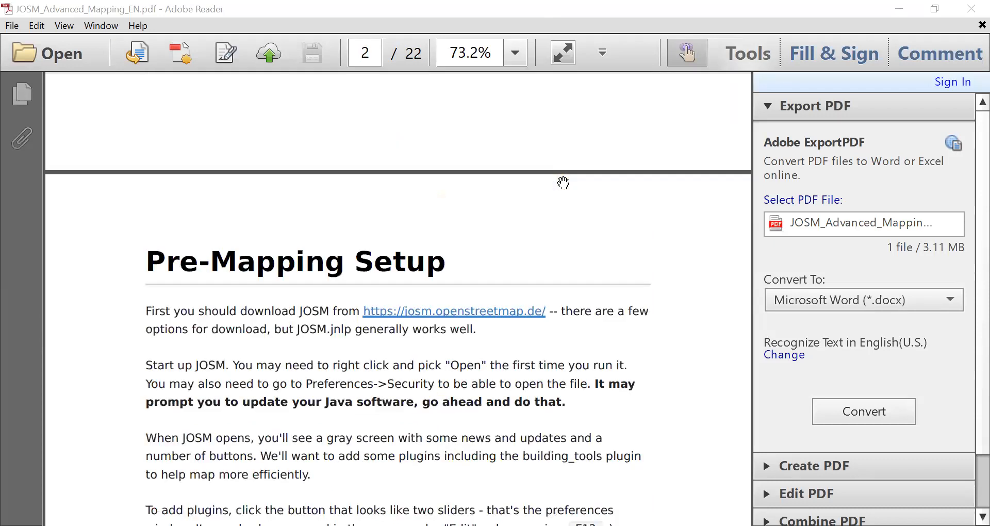
scroll(564, 182, "down", 2)
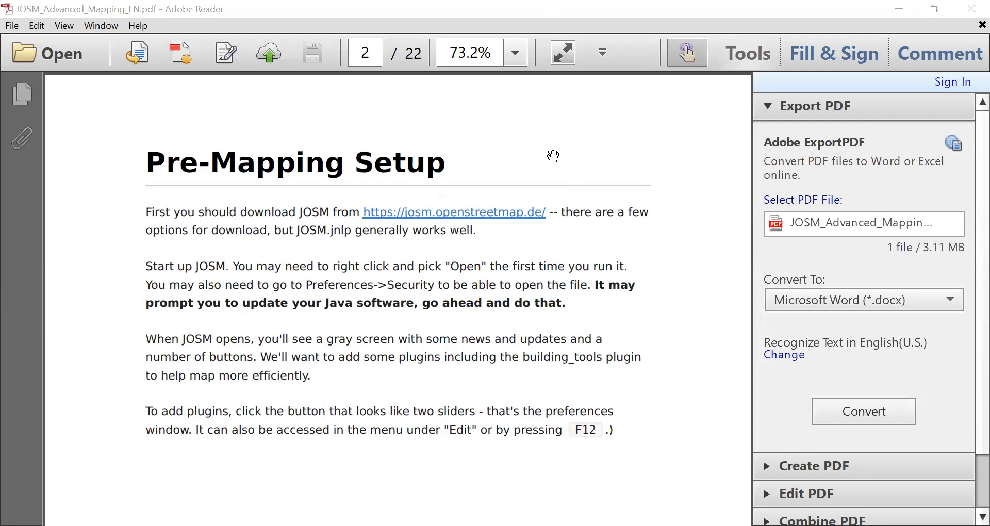
scroll(552, 156, "down", 2)
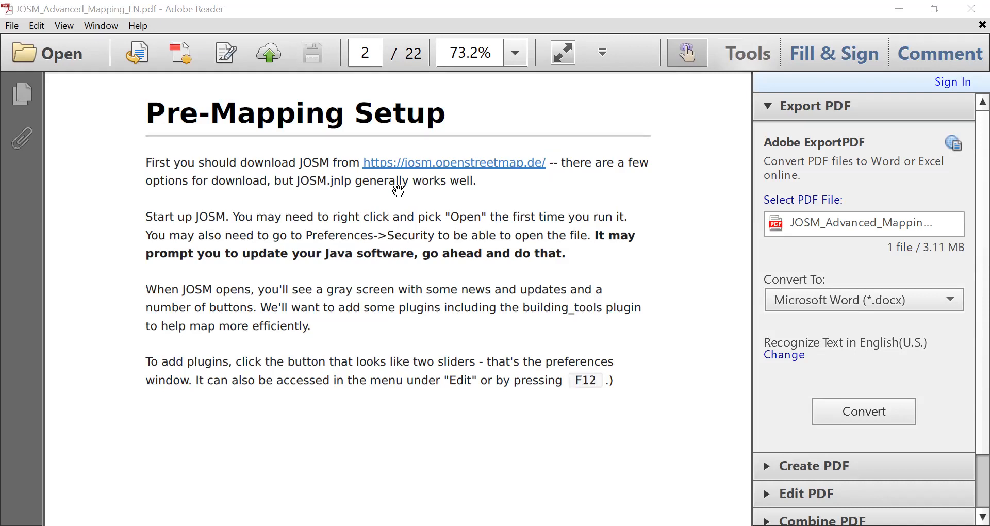
left_click(372, 162)
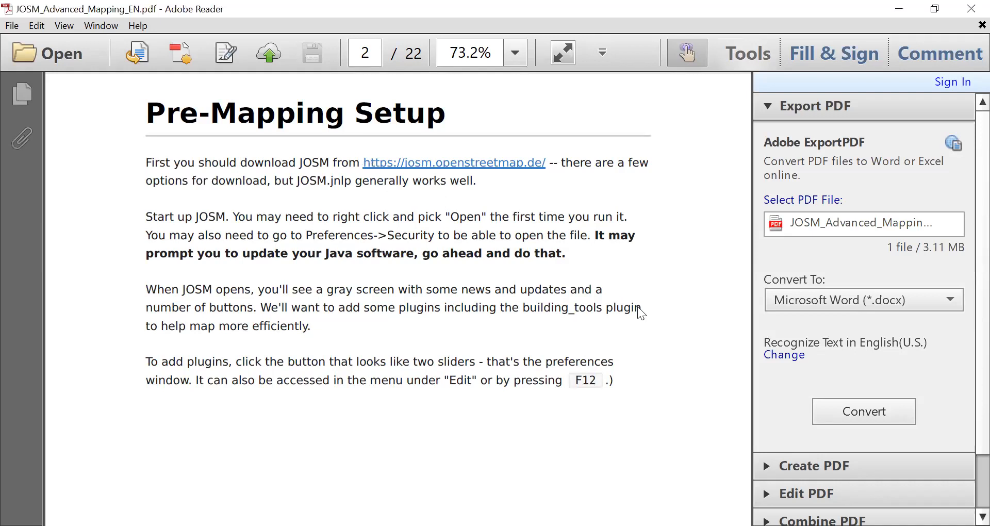
left_click(763, 347)
scroll(316, 283, "down", 5)
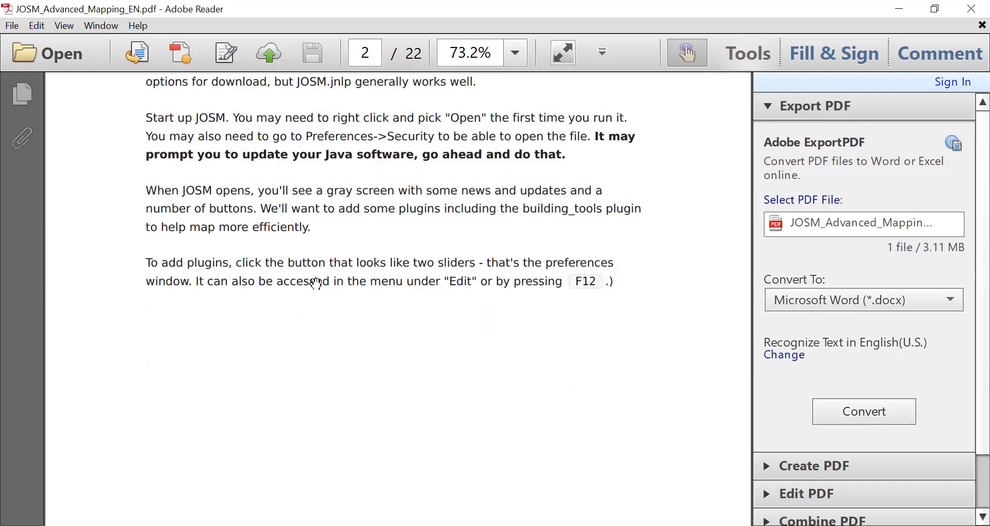
scroll(316, 283, "up", 3)
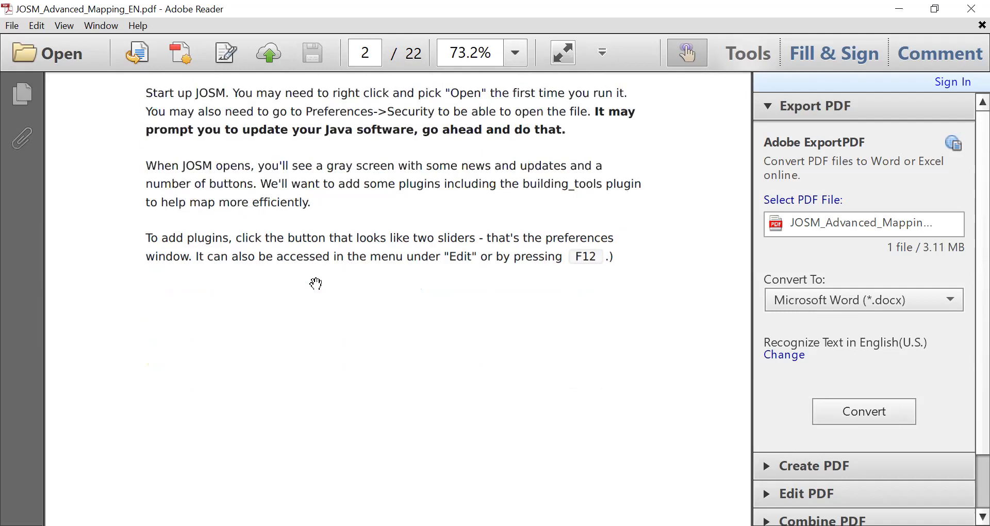
scroll(370, 151, "up", 2)
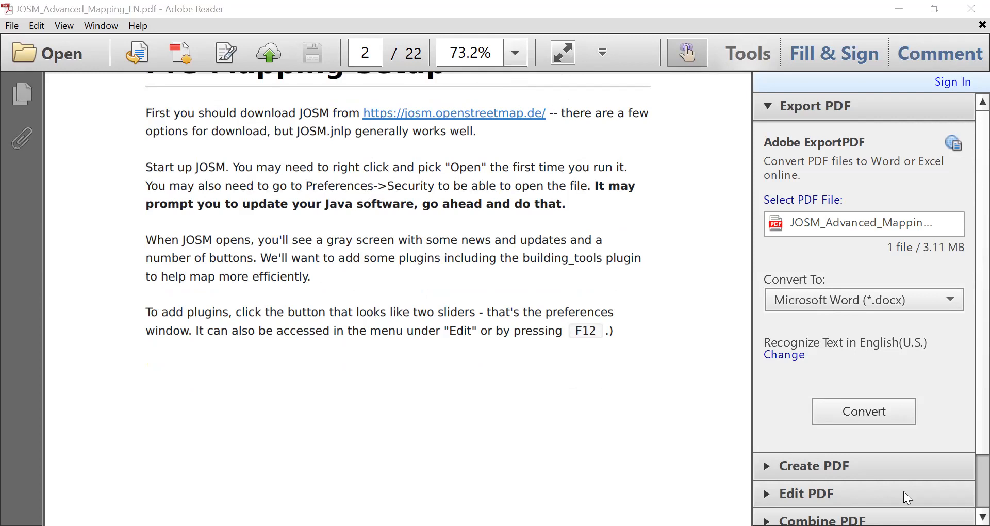
Step: Switch to Chrome, search for "josm download" in a new tab and open the JOSM Download page on josm.openstreetmap.de
key("alt+Tab")
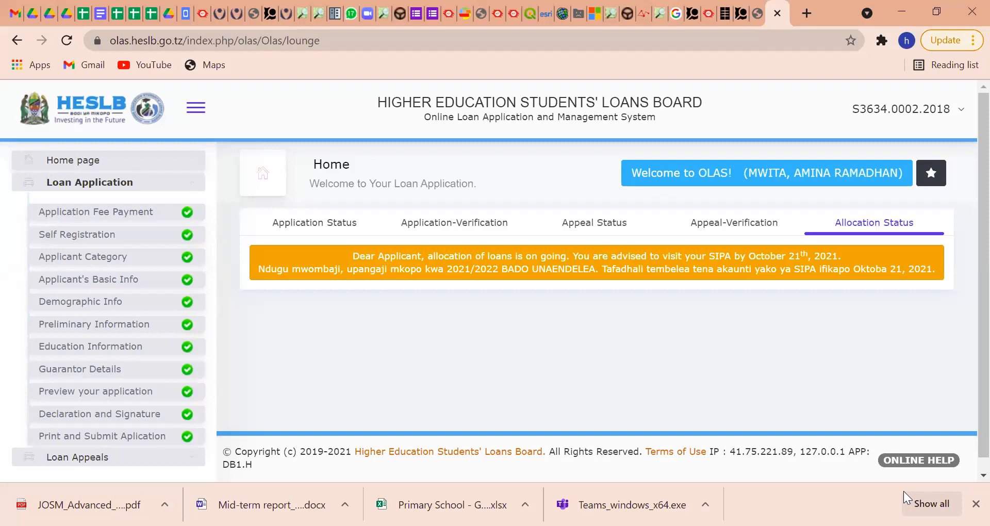
key("ctrl+t")
type("josm")
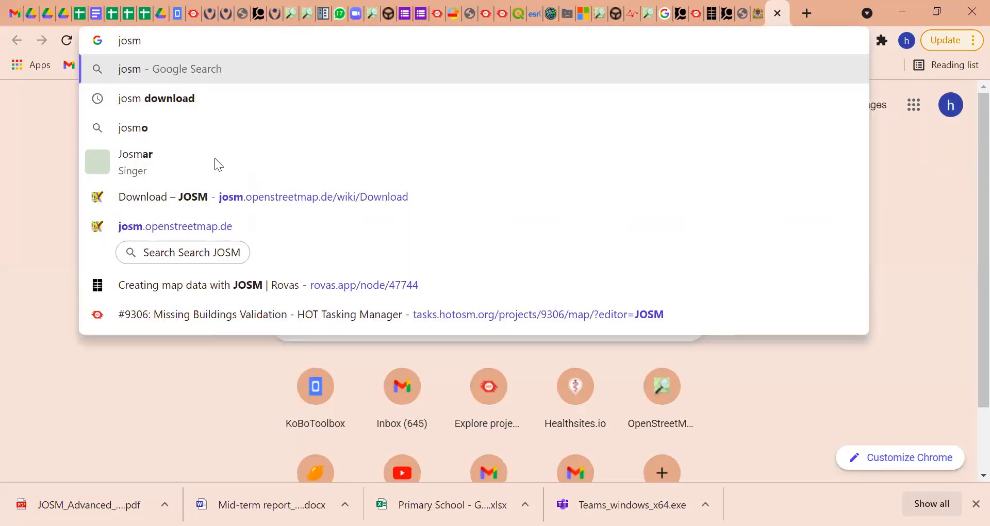
left_click(193, 99)
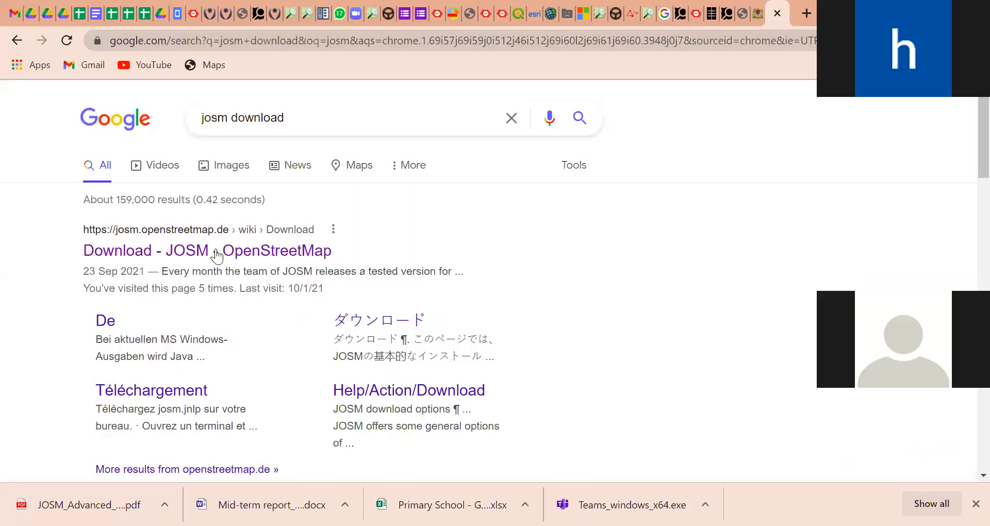
left_click(217, 255)
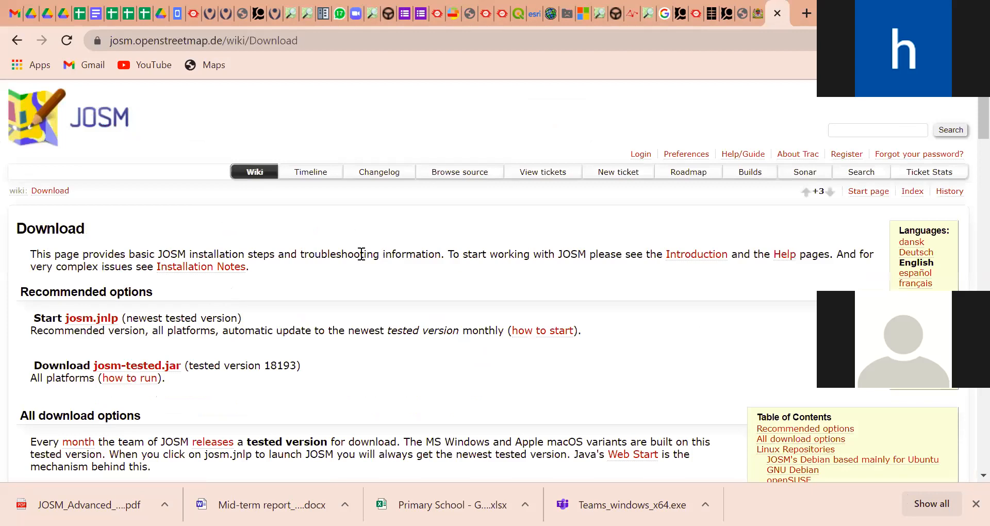
Step: Review the JOSM download options for each operating system, including the Windows installer and the Linux repositories
scroll(320, 262, "down", 6)
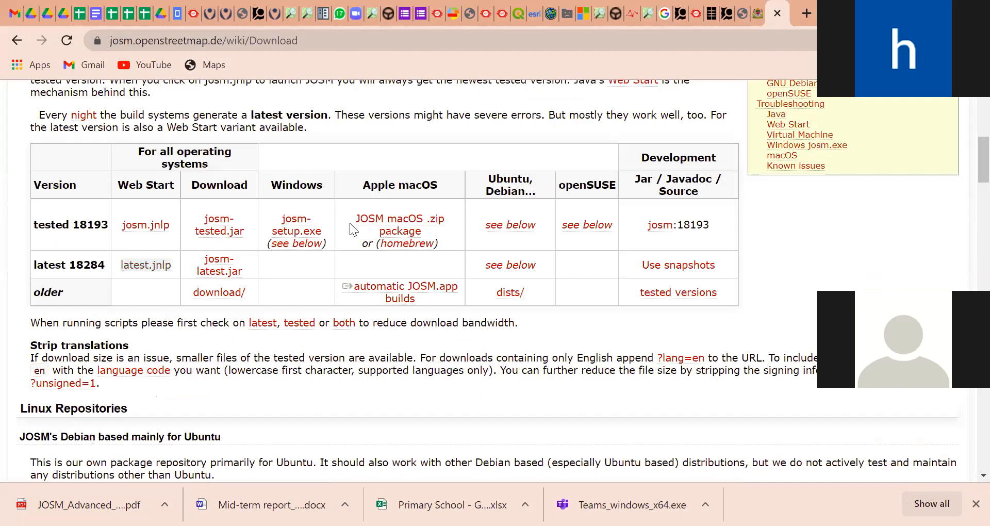
left_click(298, 225)
scroll(263, 225, "up", 6)
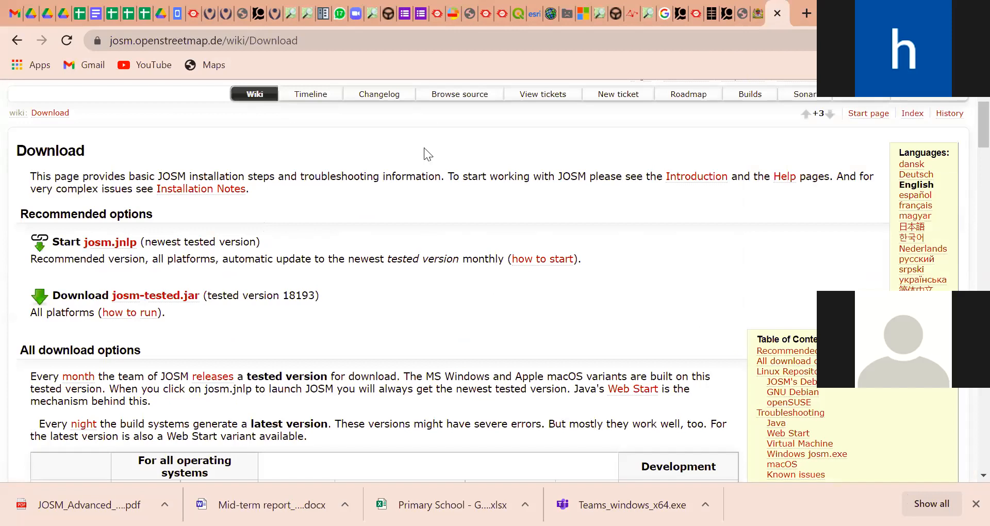
scroll(424, 155, "down", 15)
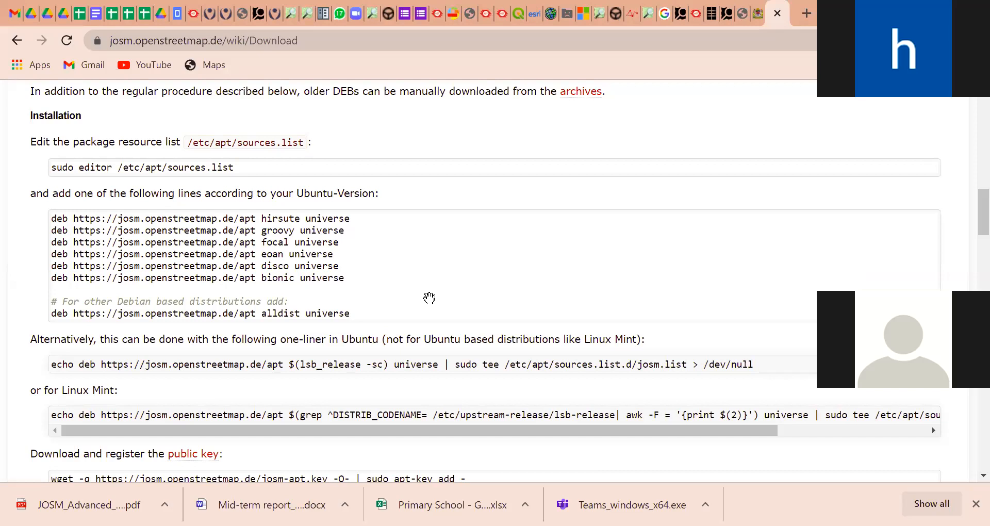
Step: Return to the PDF guide in Adobe Reader and examine the page 3 illustration locating the JOSM preferences
key("alt+Tab")
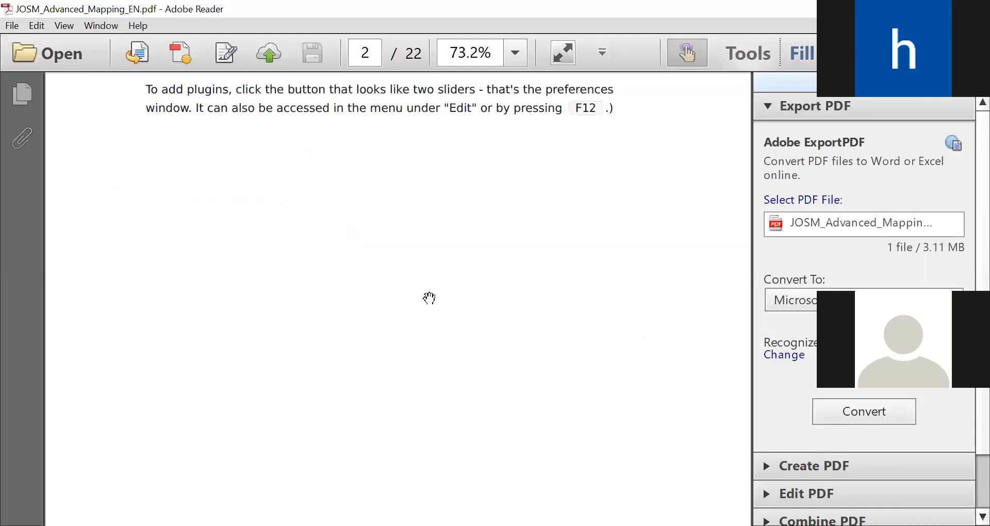
scroll(429, 298, "down", 5)
scroll(430, 298, "down", 5)
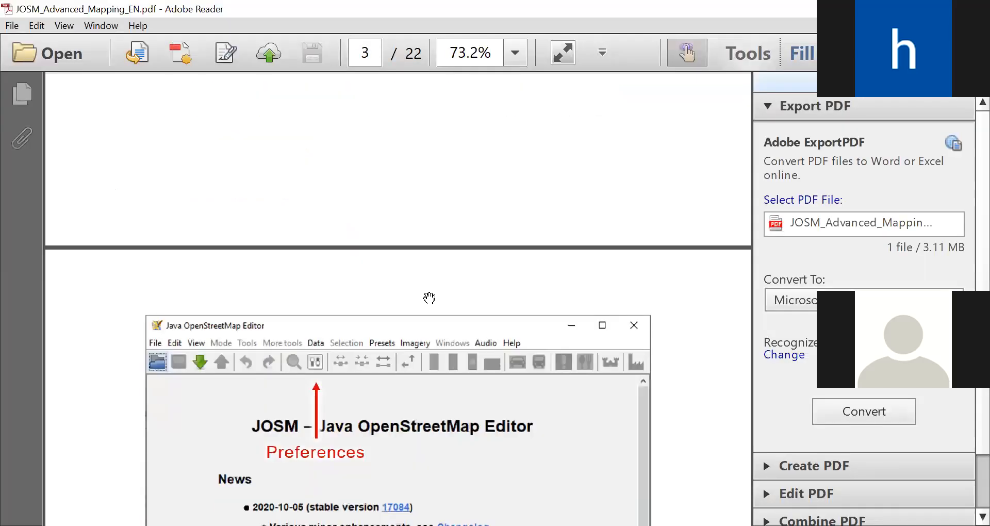
scroll(430, 298, "down", 3)
scroll(429, 297, "down", 4)
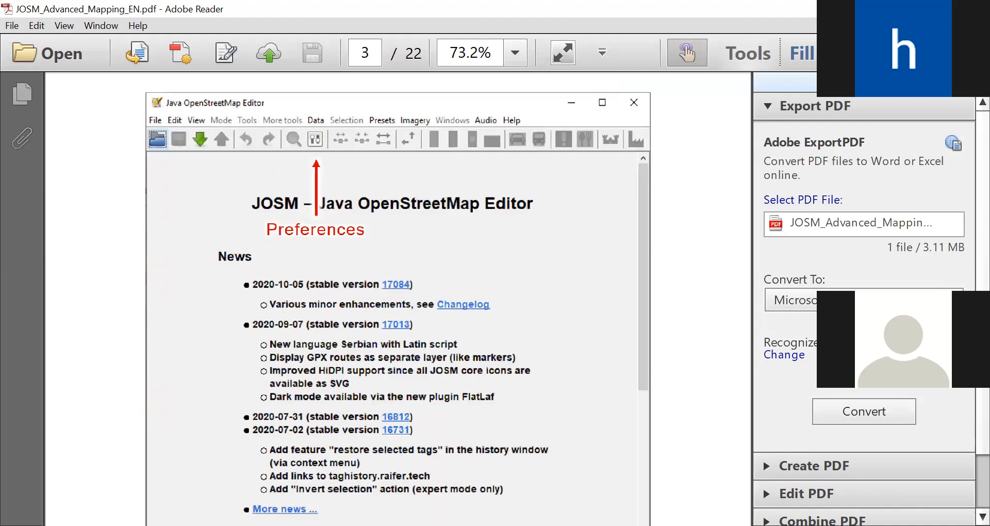
key("alt+Tab")
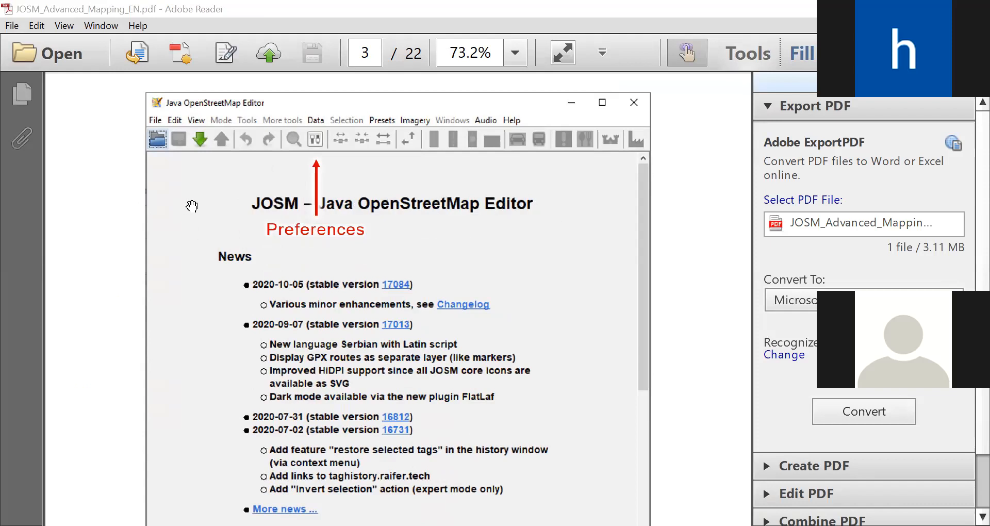
scroll(466, 241, "down", 1)
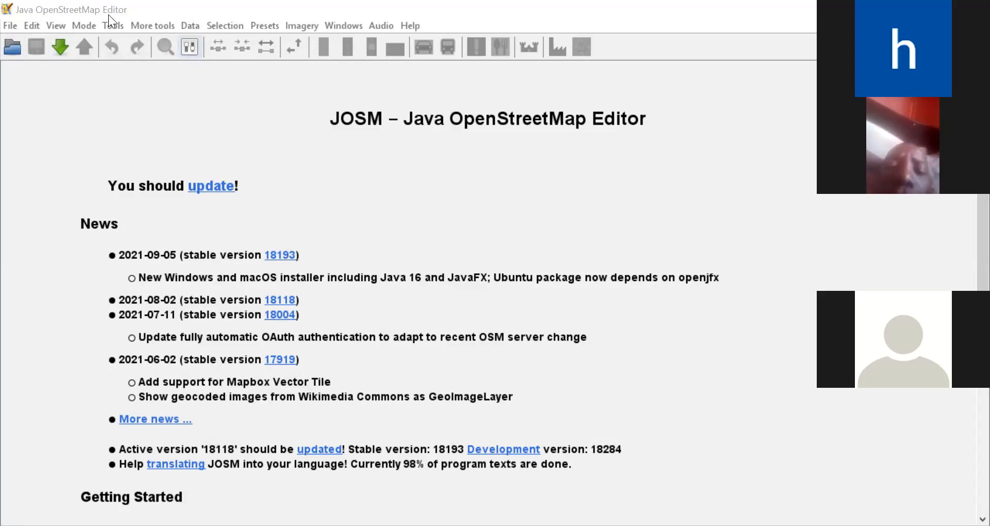
Step: Open the Remote Control preferences in JOSM and make sure remote control is enabled
left_click(30, 23)
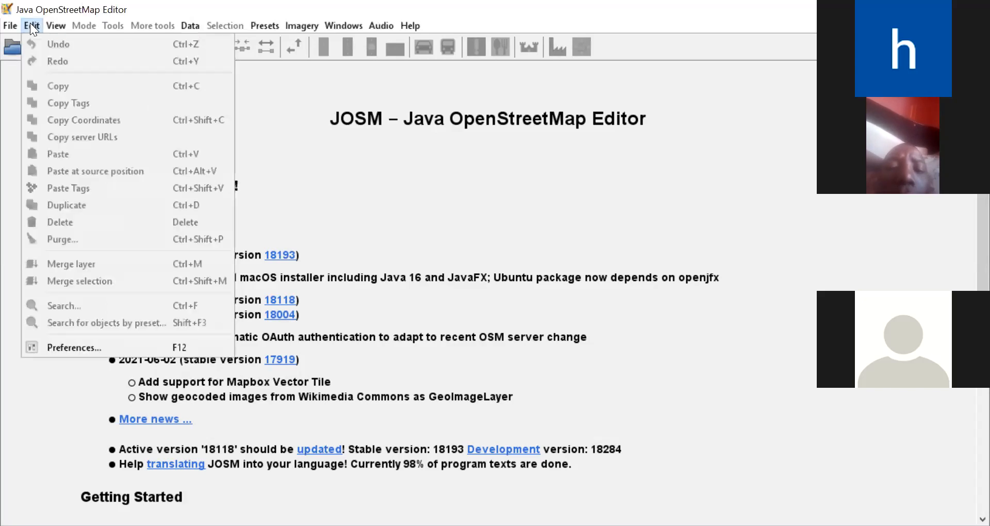
left_click(79, 349)
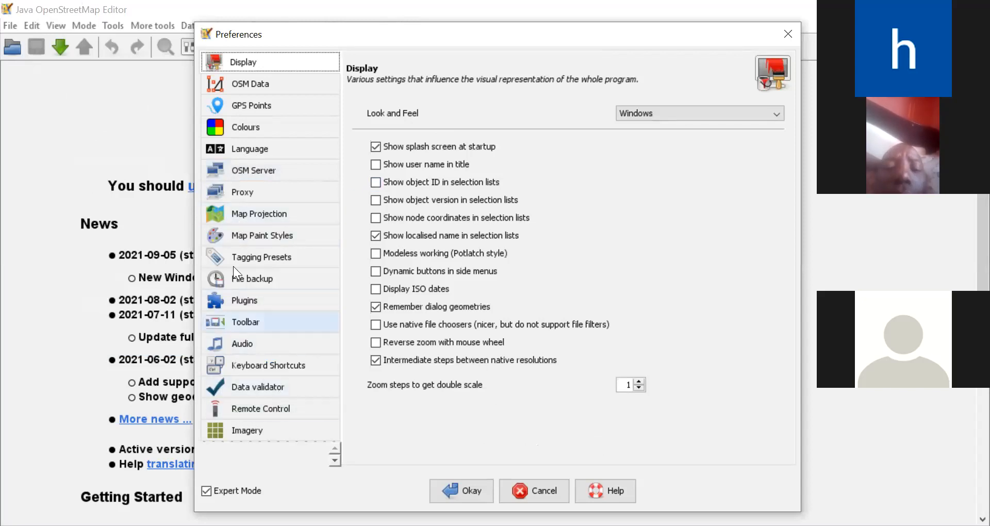
left_click(252, 408)
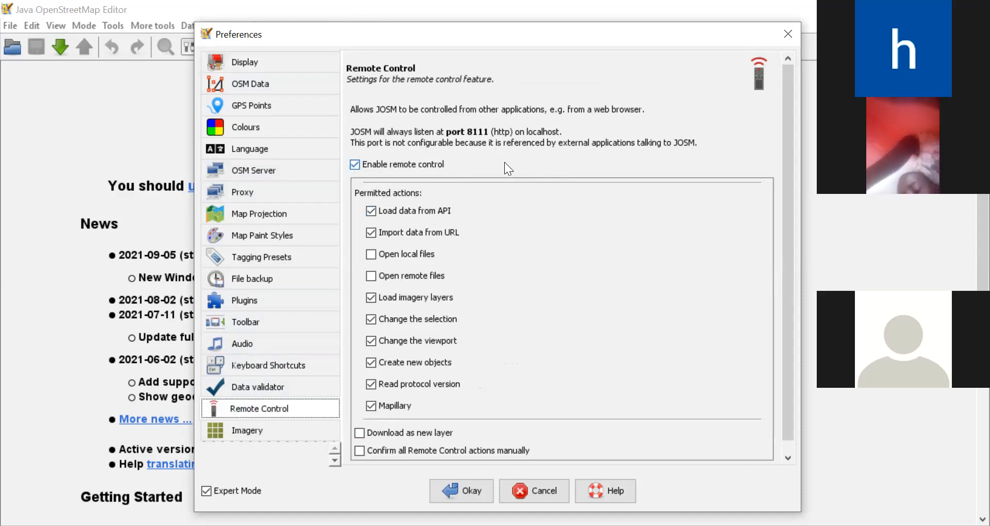
left_click(356, 164)
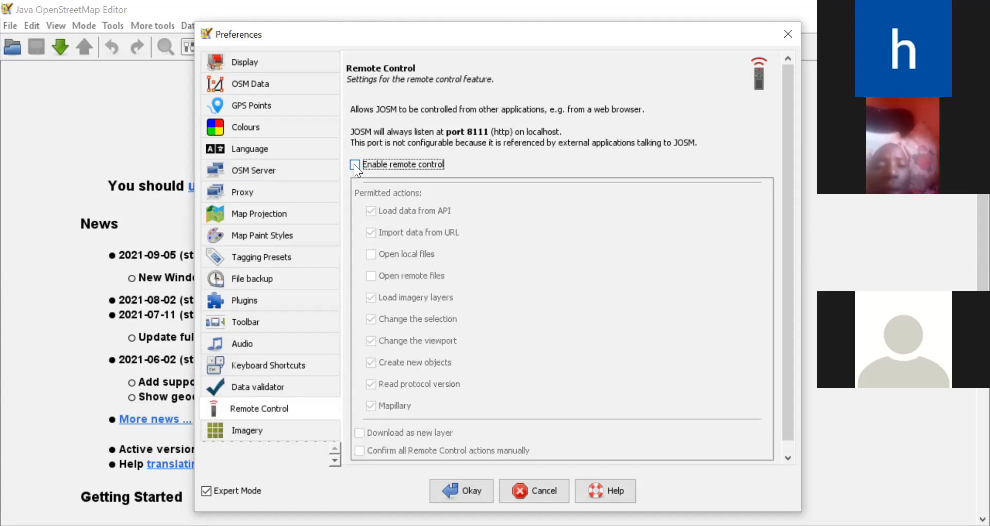
left_click(353, 164)
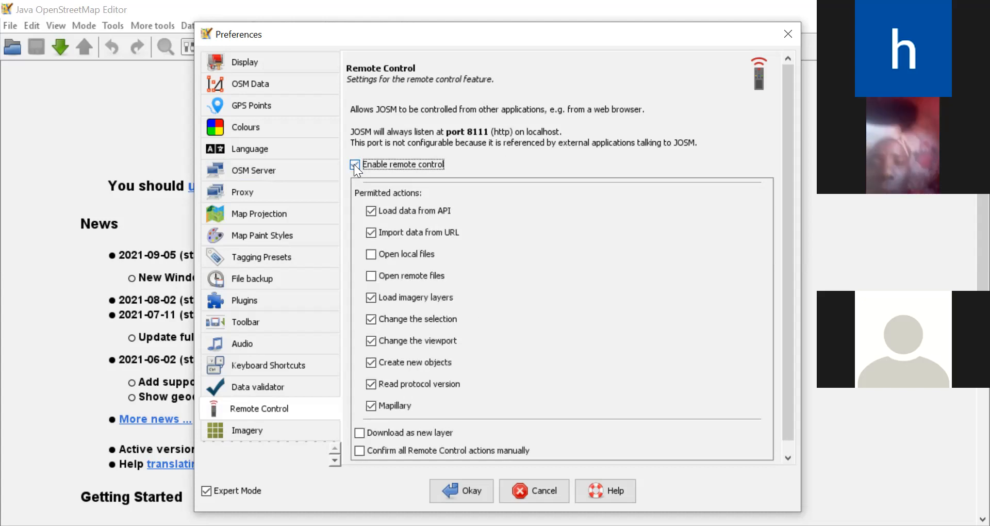
left_click(461, 493)
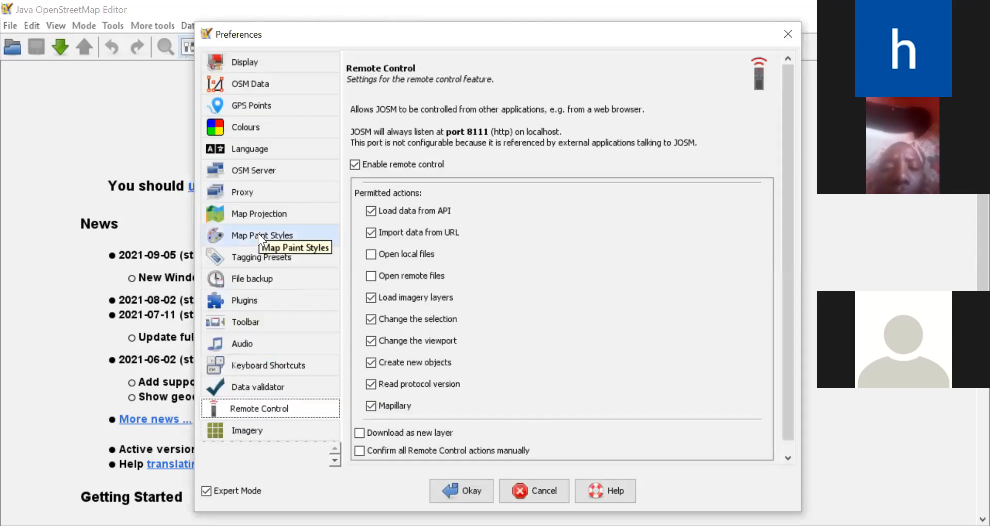
Step: Search the JOSM plugin list for "building", make sure buildings_tools is selected, and clear the search
left_click(247, 302)
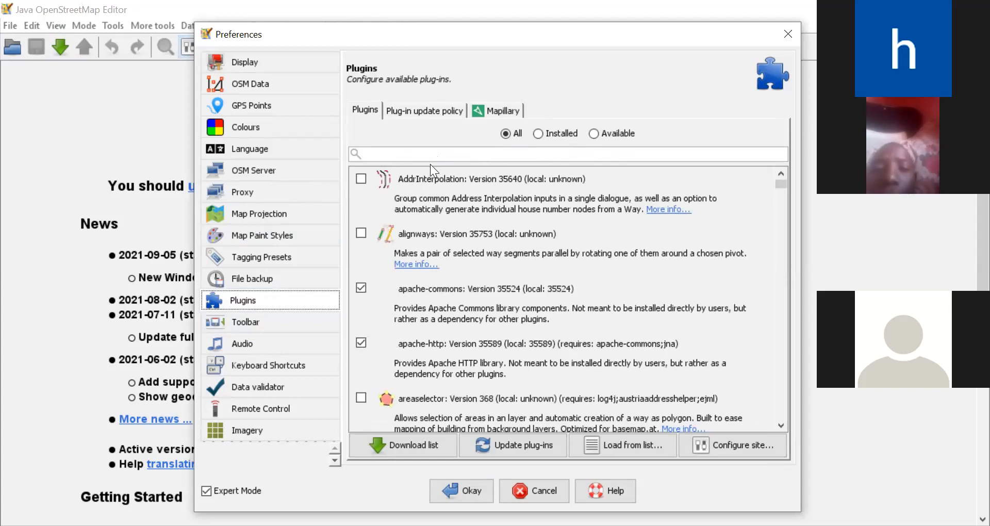
scroll(563, 251, "down", 3)
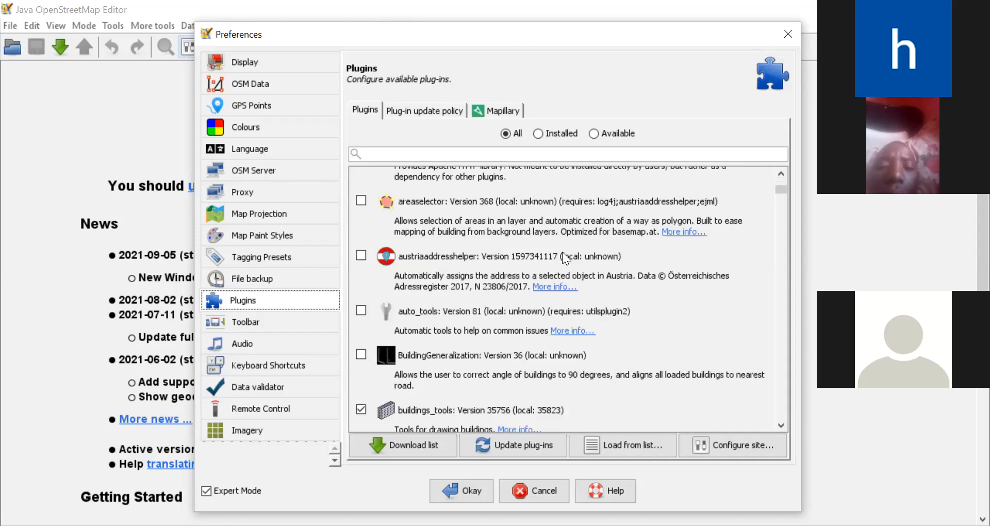
scroll(409, 182, "up", 3)
left_click(398, 153)
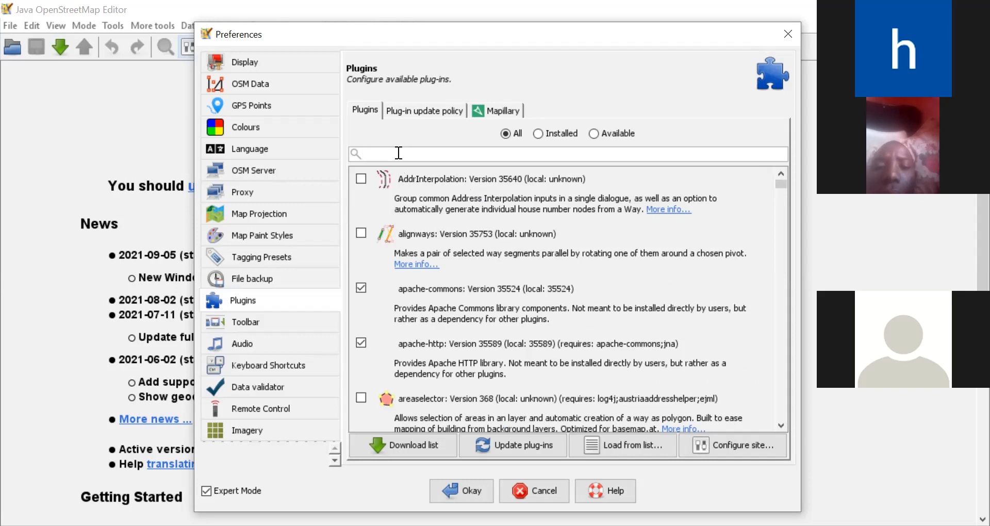
type("bu")
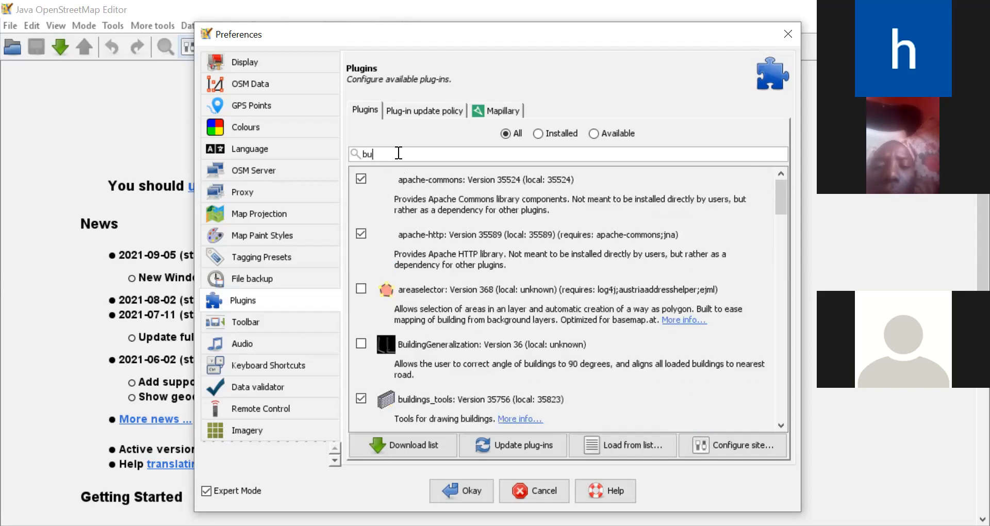
type("ilding")
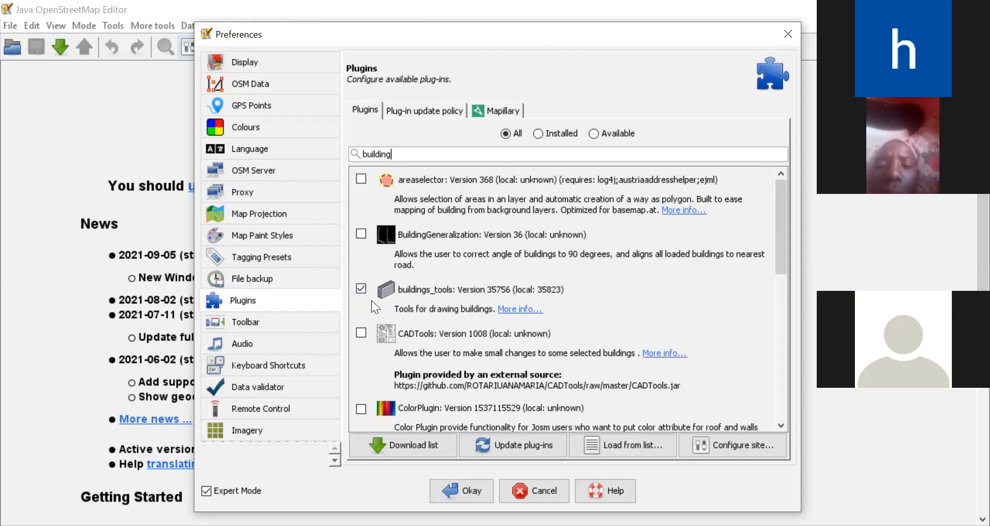
left_click(361, 290)
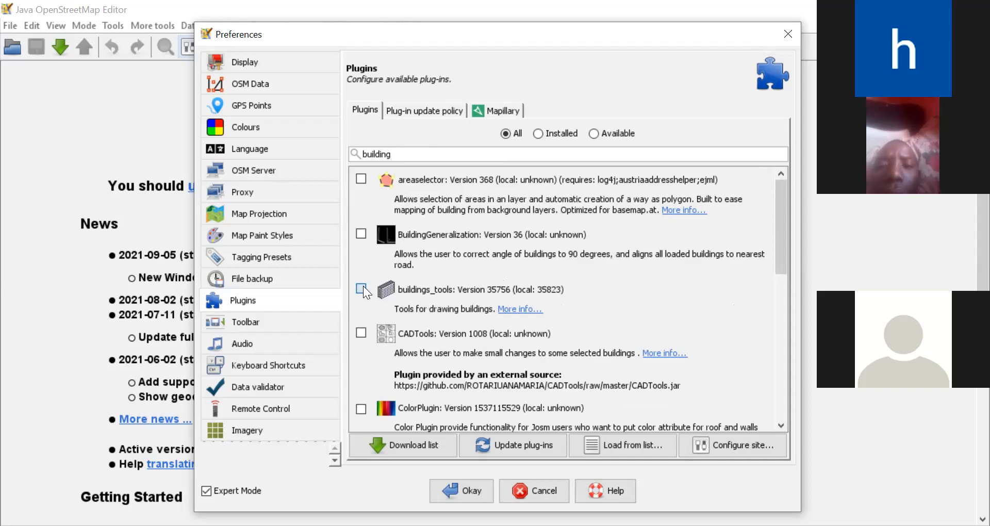
scroll(681, 229, "down", 10)
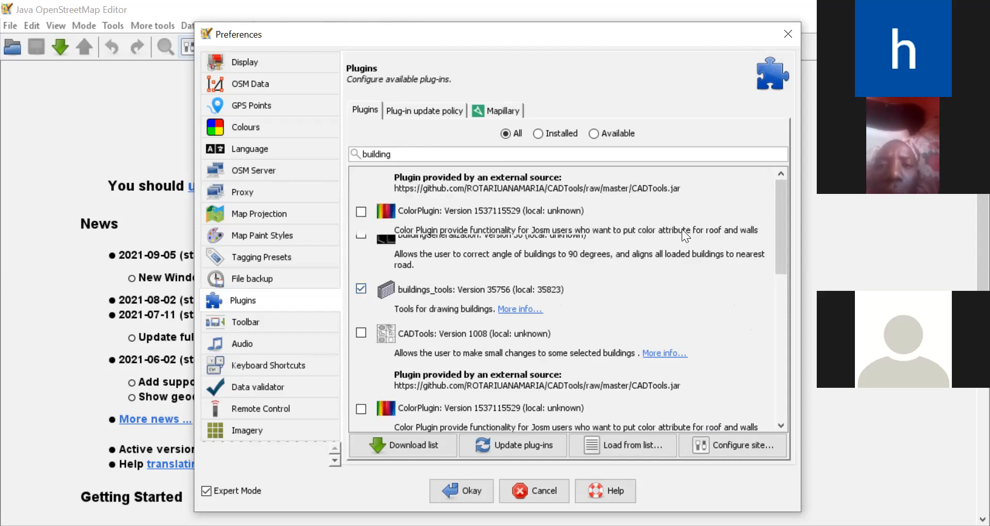
double_click(409, 156)
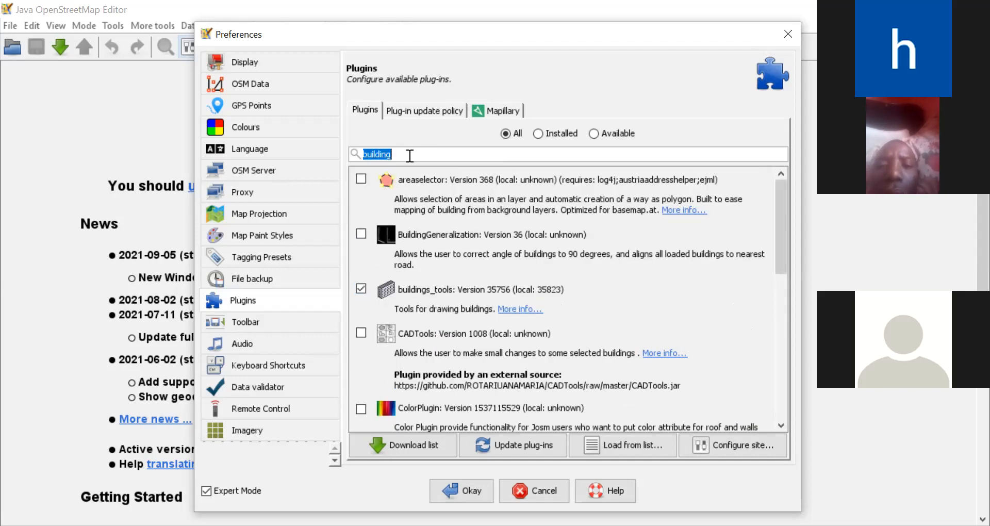
key("BackSpace")
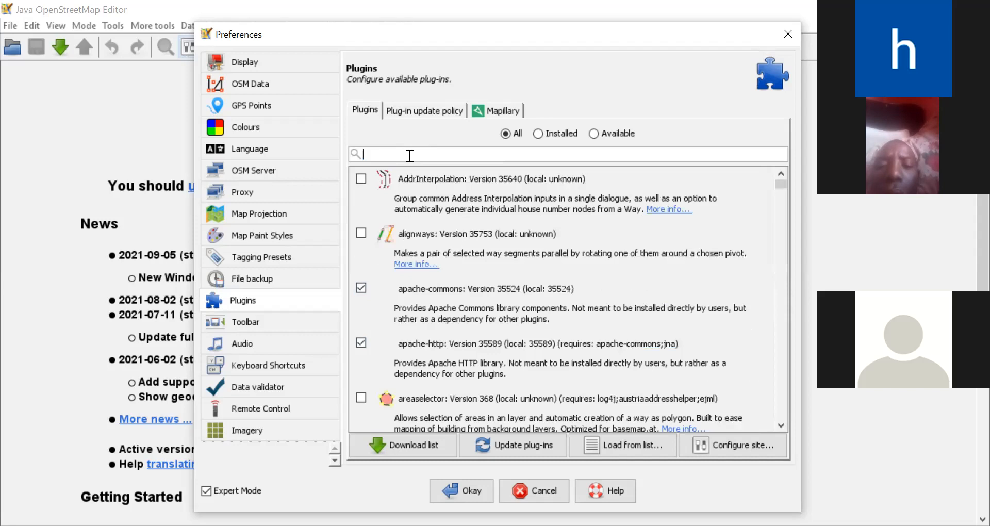
Step: Search the plugin list for "uti", look through the matching plugins and clear the search
type("ut")
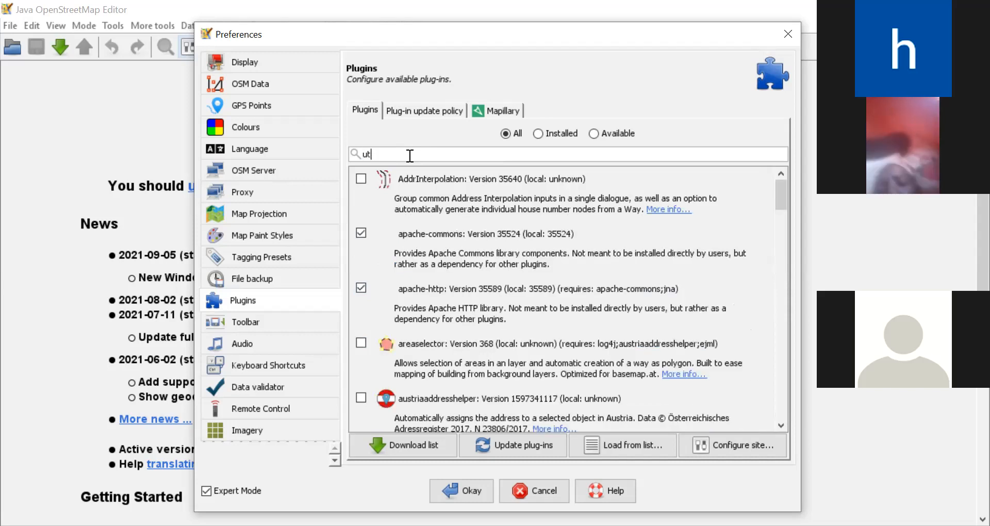
type("i")
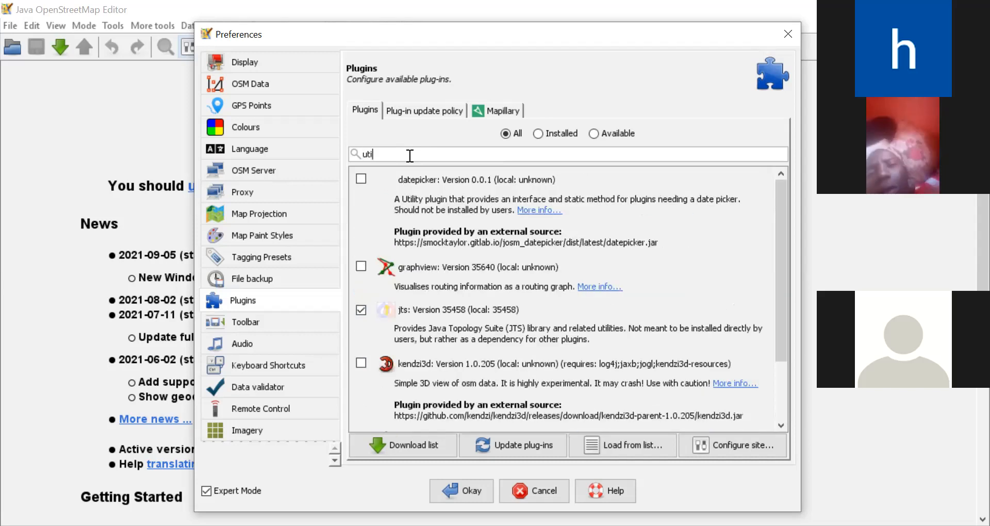
scroll(420, 281, "down", 1)
scroll(419, 282, "up", 1)
key("BackSpace")
key("BackSpace")
key("BackSpace")
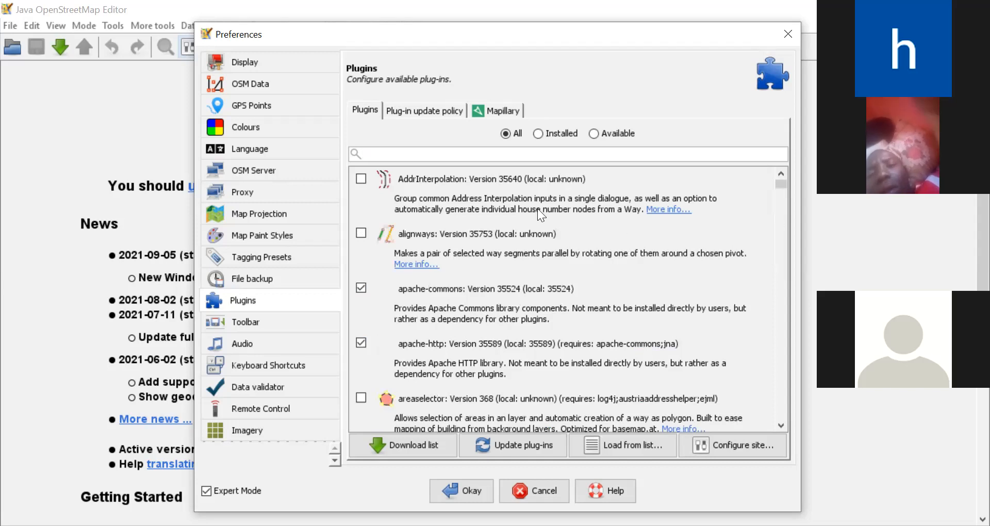
Step: Look through the full plugin list, apply the preferences to download buildings_tools, and acknowledge the download message
scroll(539, 248, "down", 3)
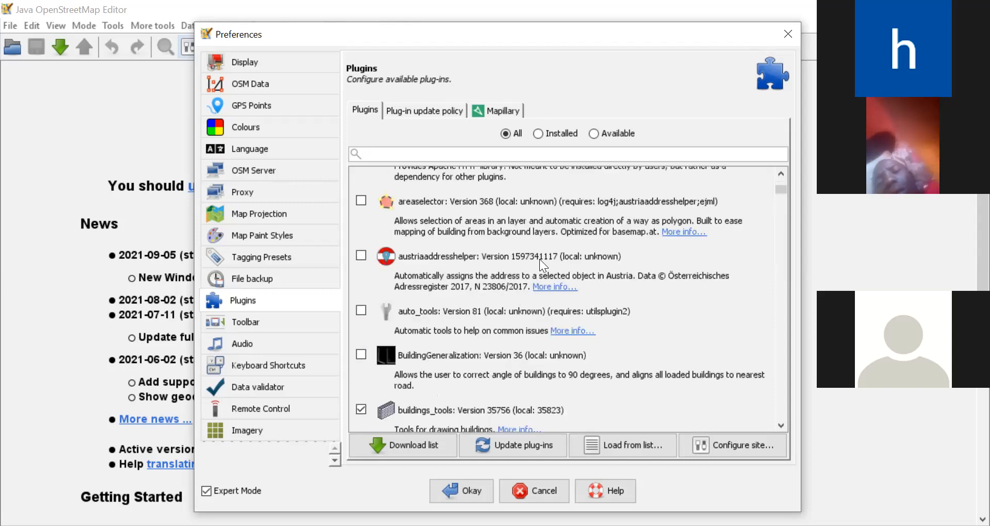
scroll(539, 258, "down", 5)
scroll(539, 259, "down", 5)
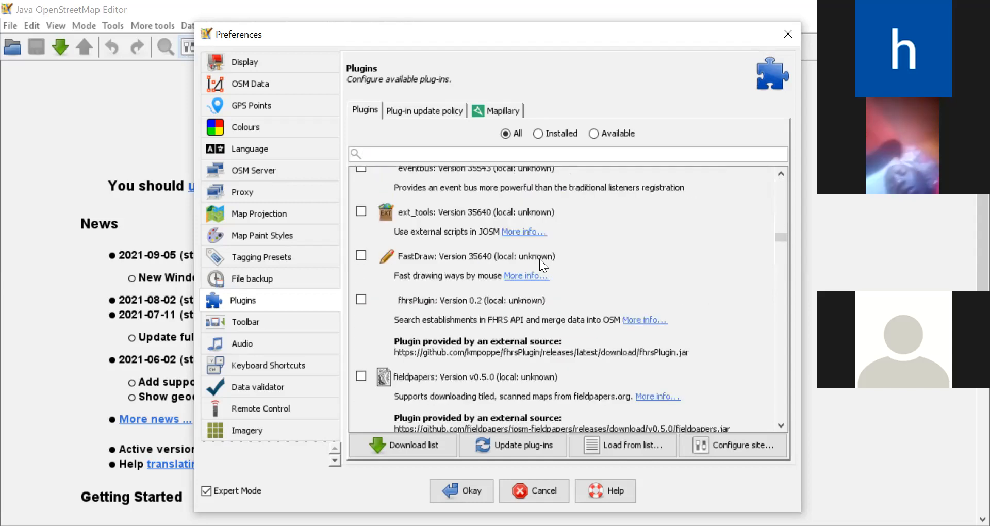
scroll(539, 259, "down", 5)
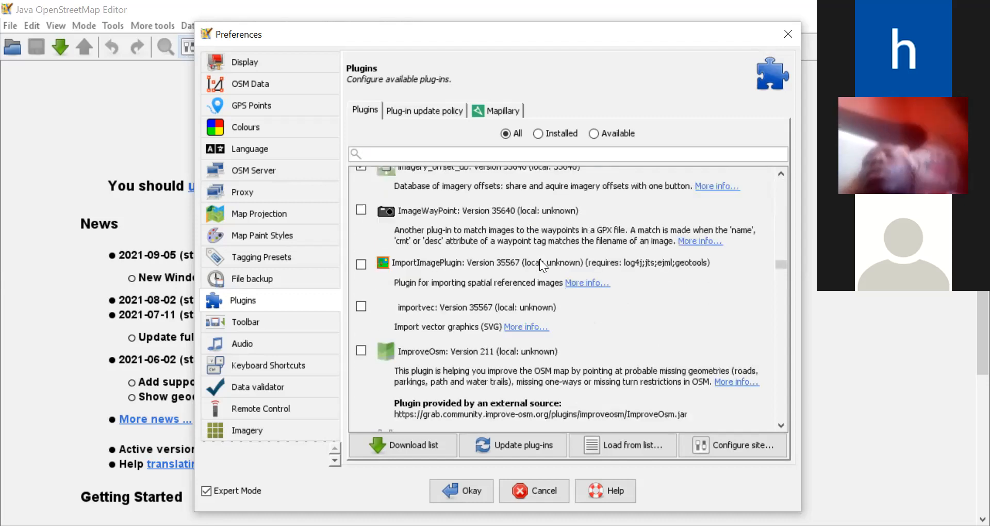
left_click(468, 490)
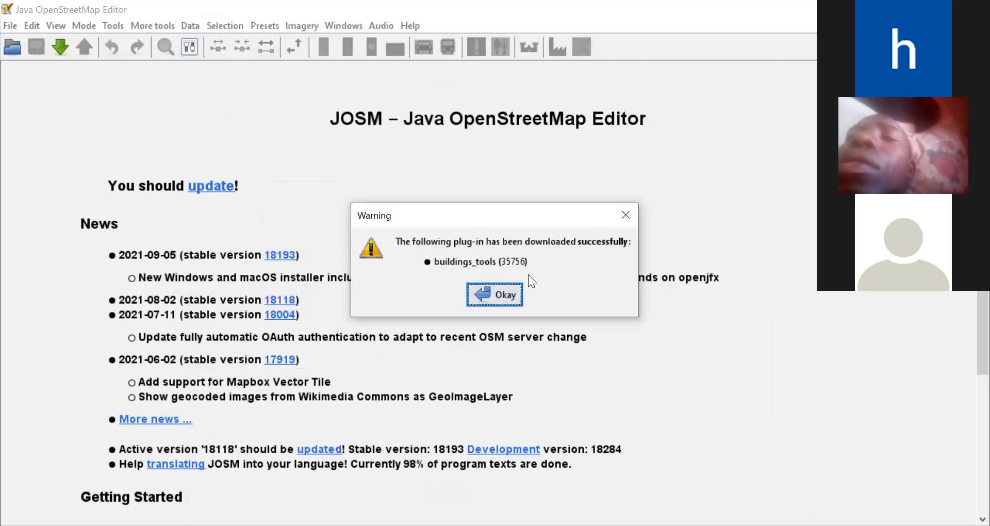
left_click(491, 296)
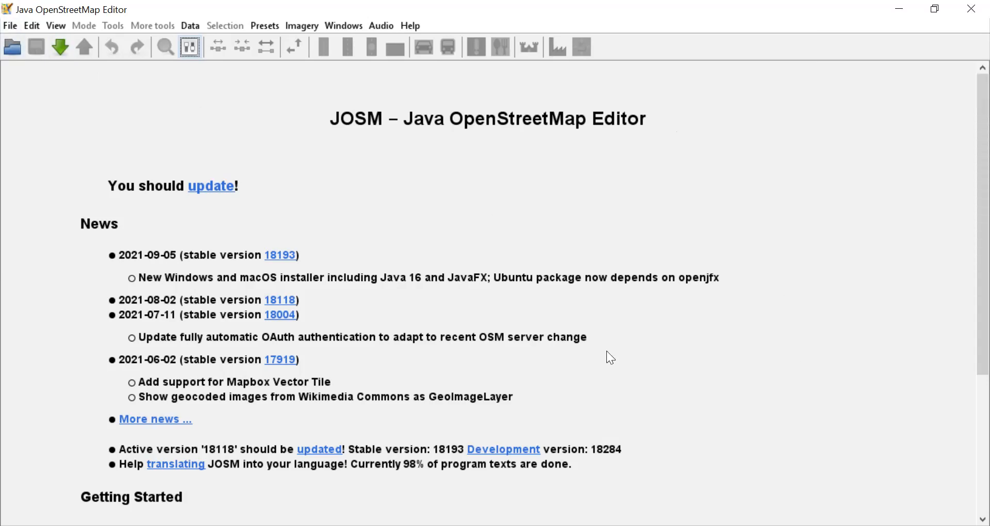
Step: Create a new empty data layer to open the map editing view
left_click(9, 26)
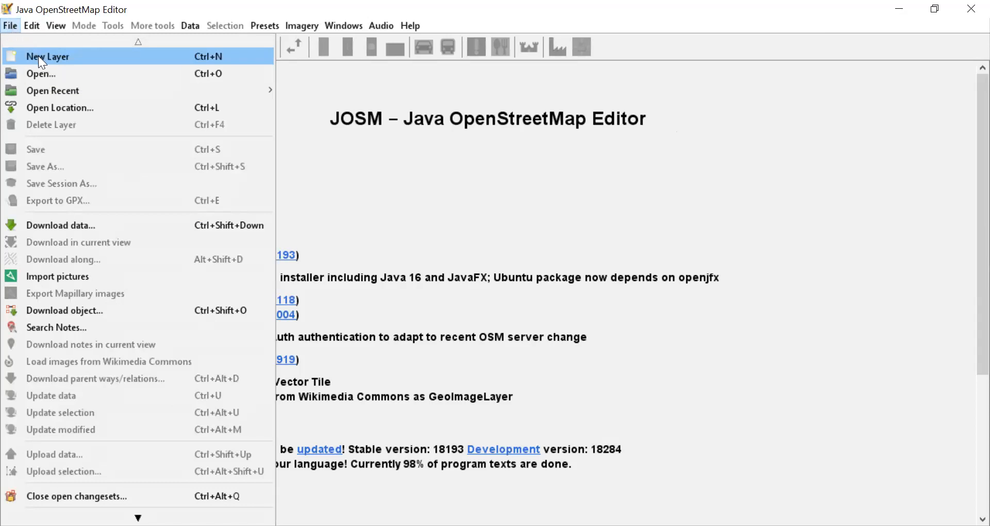
left_click(68, 56)
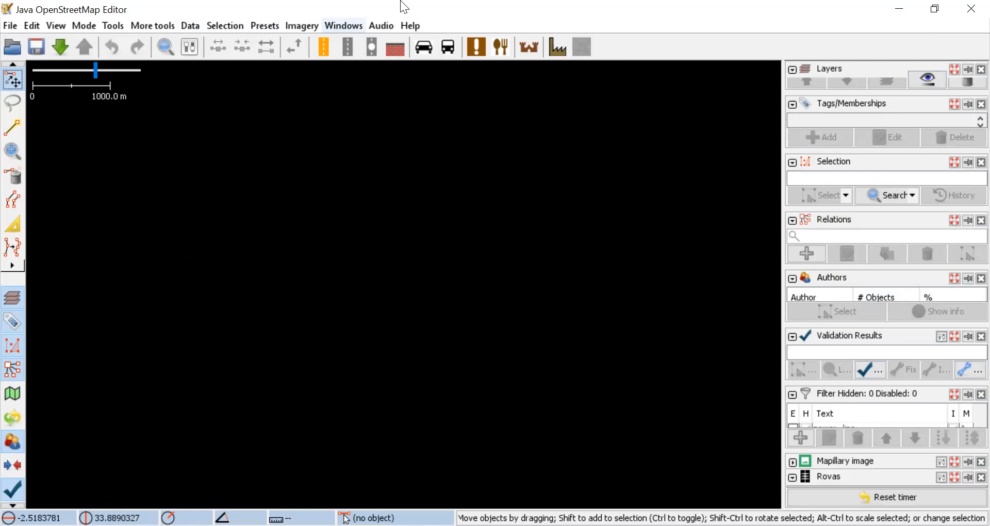
Step: Hide the Filter, Validation Results, Rovas, Relations, Selection and Authors panels, keeping Layers and Tags/Memberships displayed
left_click(343, 25)
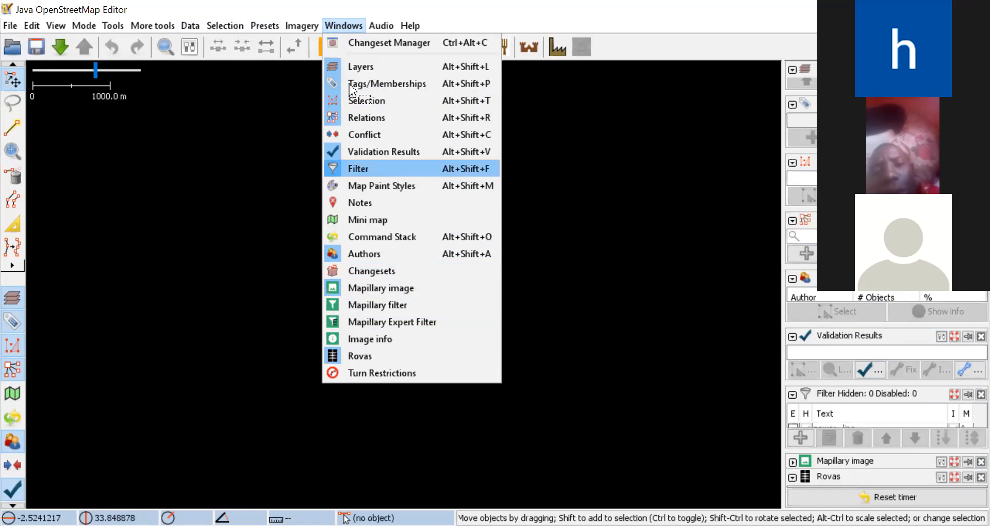
left_click(397, 149)
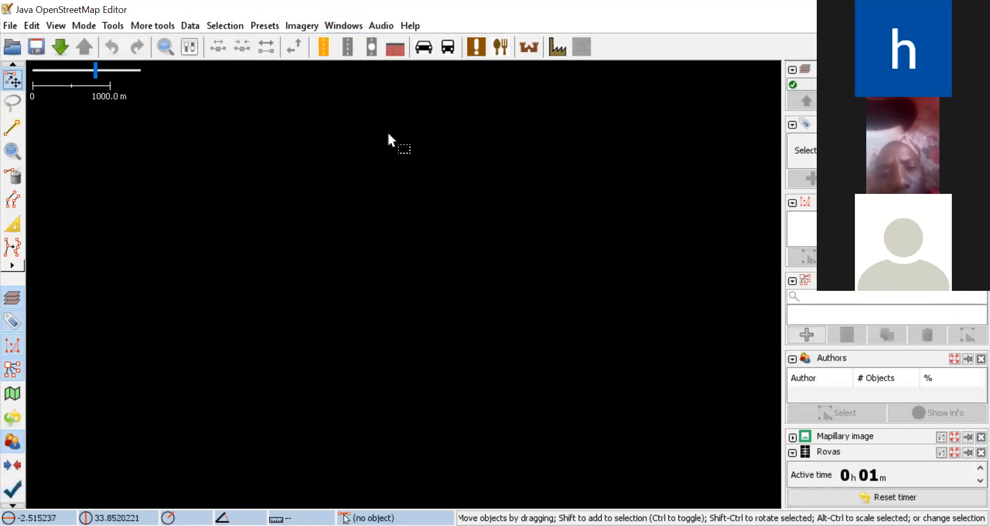
left_click(343, 25)
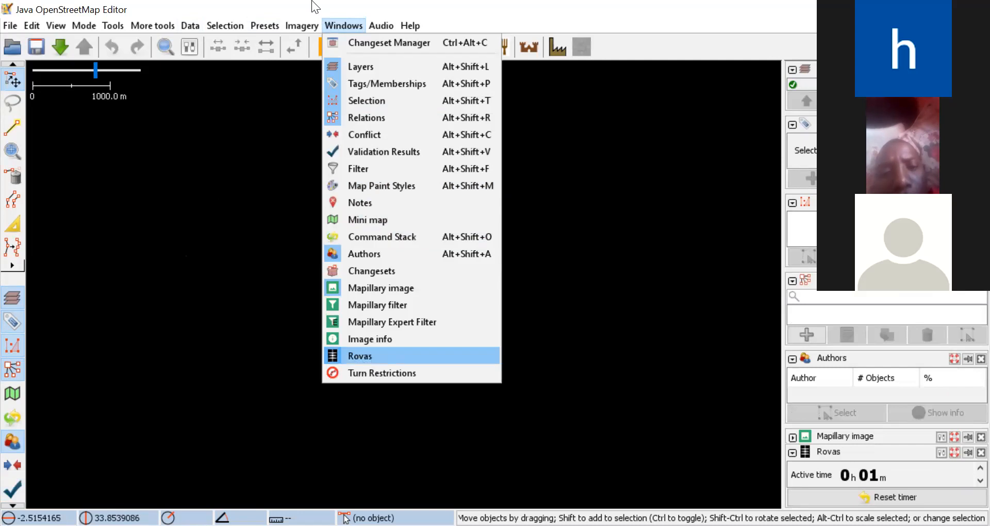
left_click(363, 120)
left_click(344, 26)
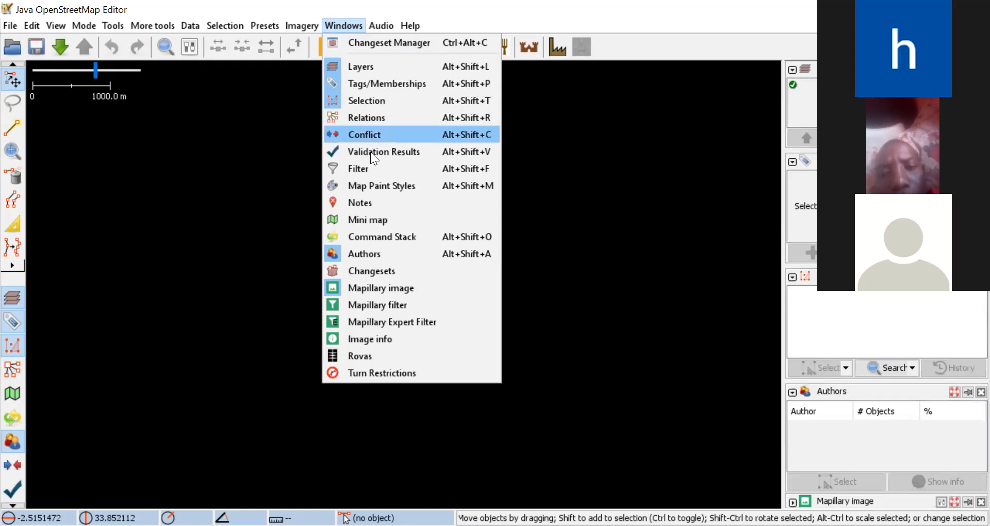
left_click(358, 101)
key("alt+w")
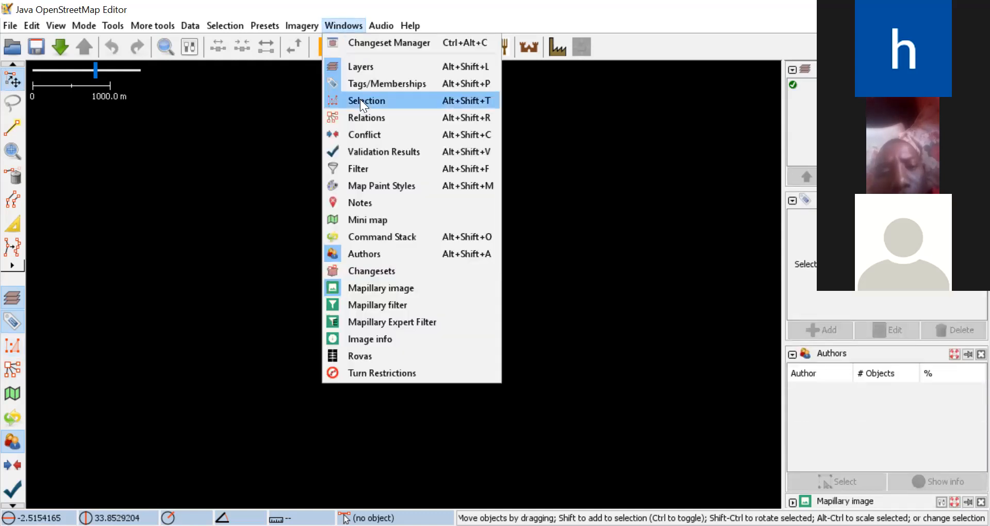
left_click(371, 255)
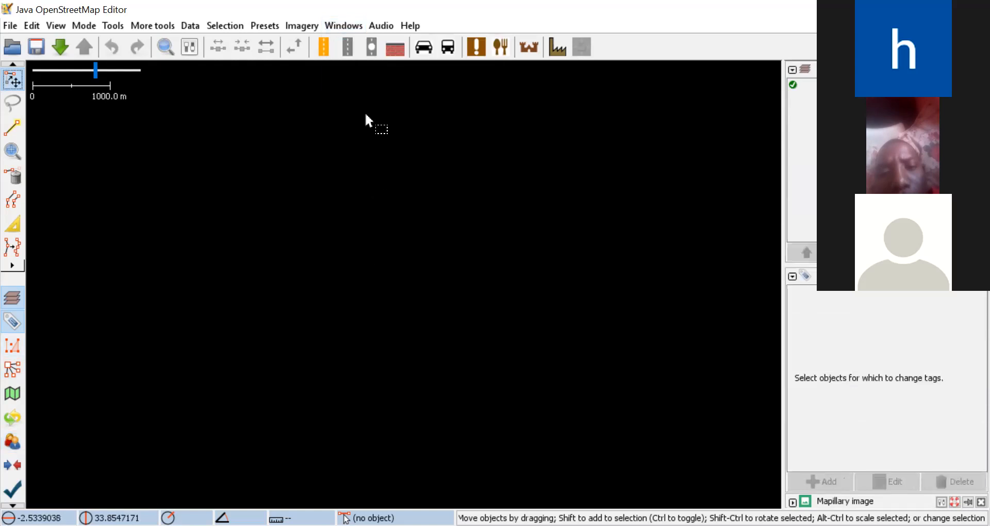
key("alt+w")
key("Down")
key("Down")
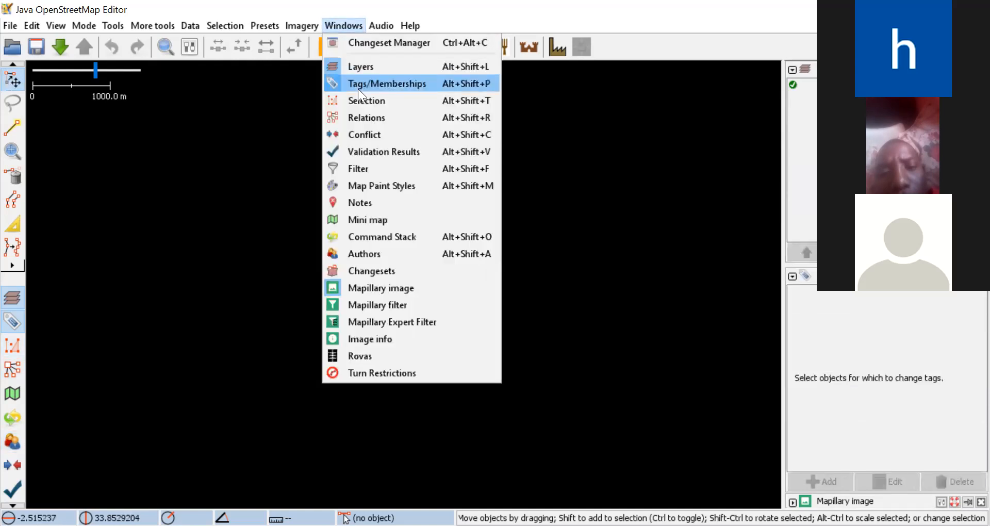
key("Up")
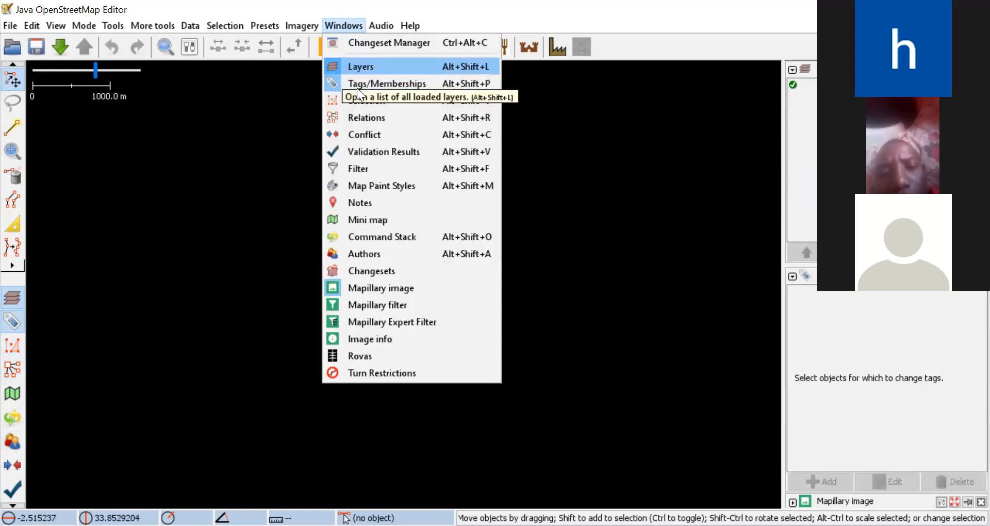
left_click(647, 188)
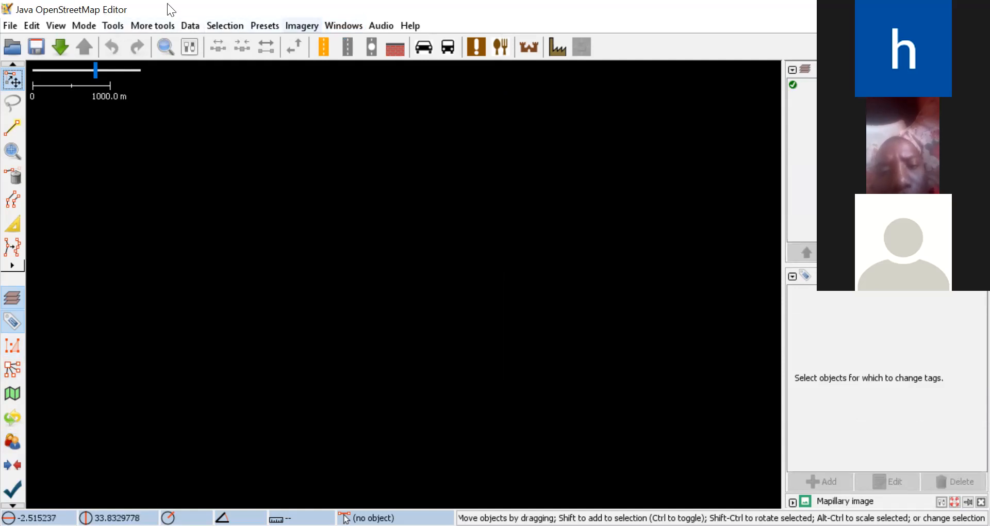
Step: Add Maxar Premium Imagery (Beta) as the background and bring the village buildings beside the dirt road into close view
left_click(301, 26)
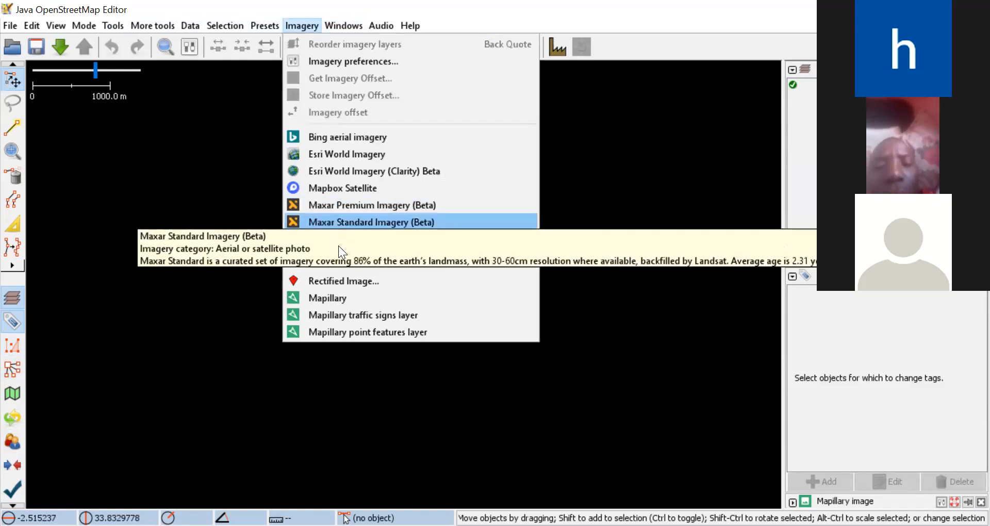
left_click(339, 209)
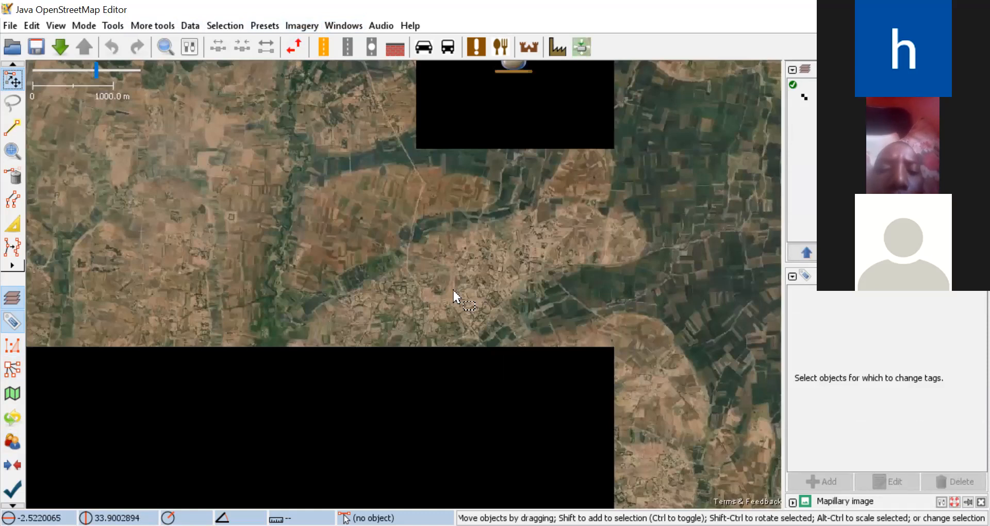
scroll(454, 289, "up", 5)
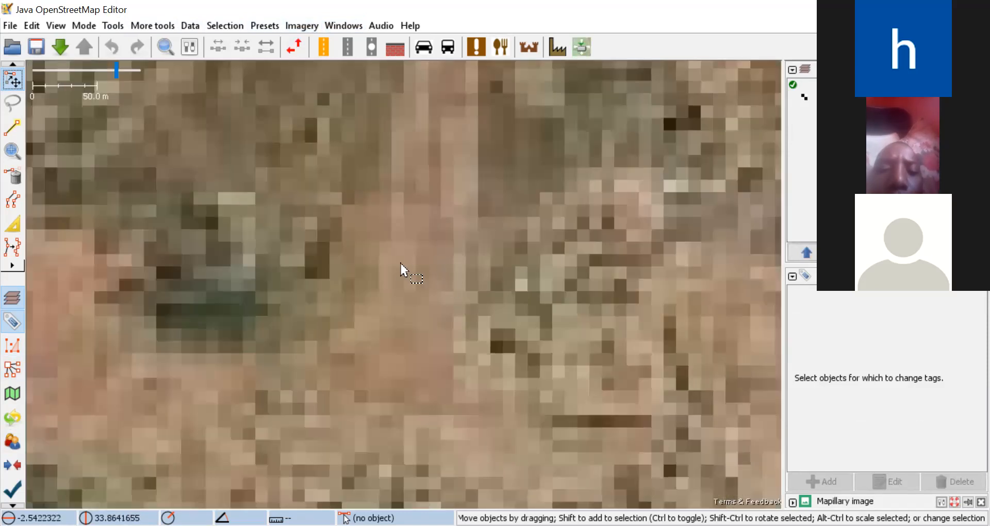
scroll(305, 249, "down", 1)
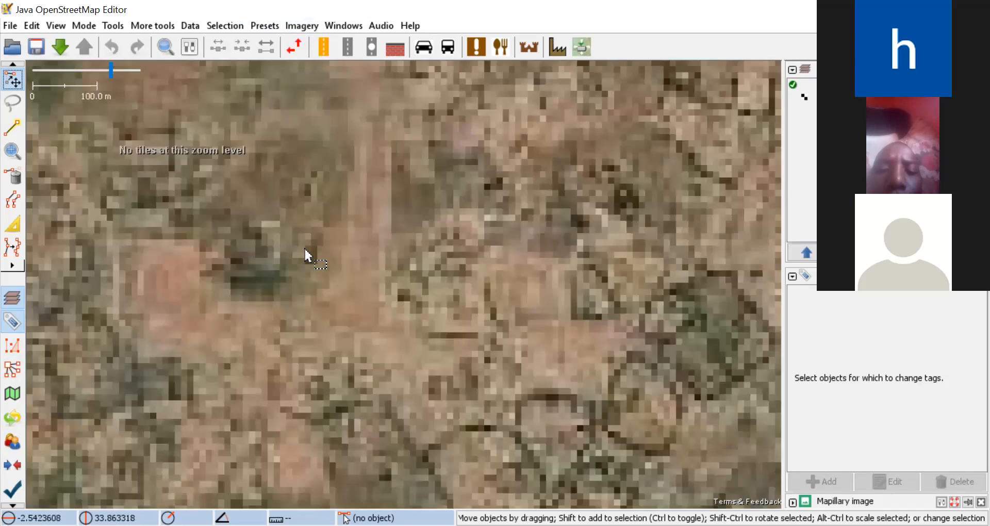
scroll(221, 287, "down", 1)
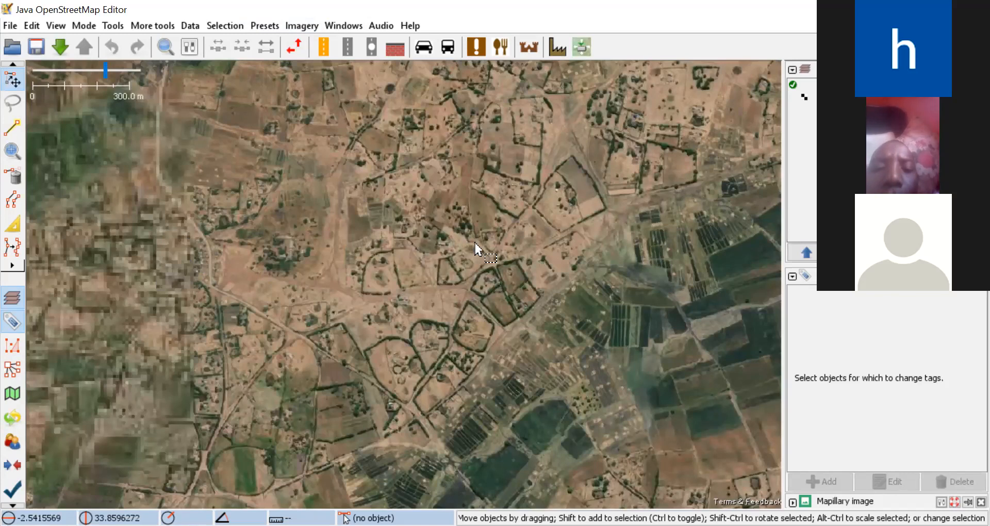
scroll(489, 246, "up", 8)
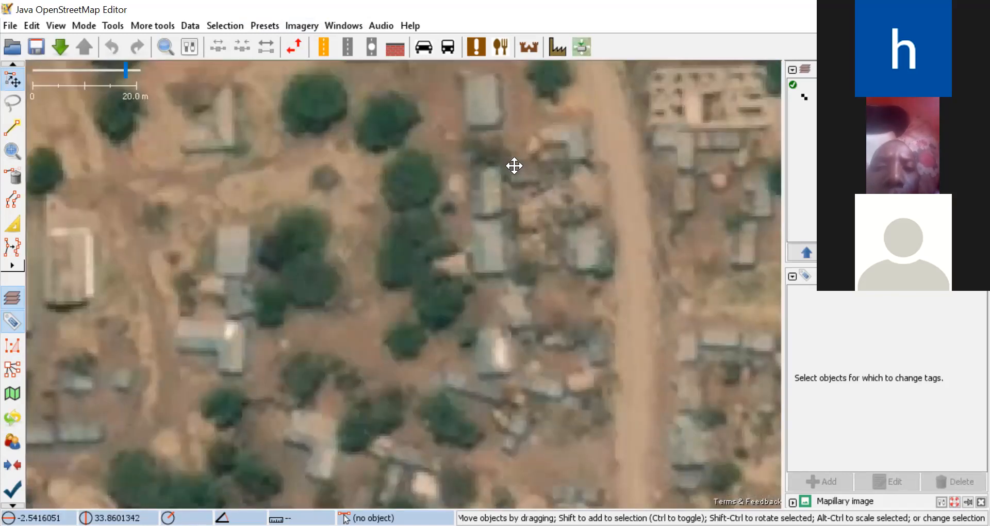
left_click_drag(496, 154, 379, 249)
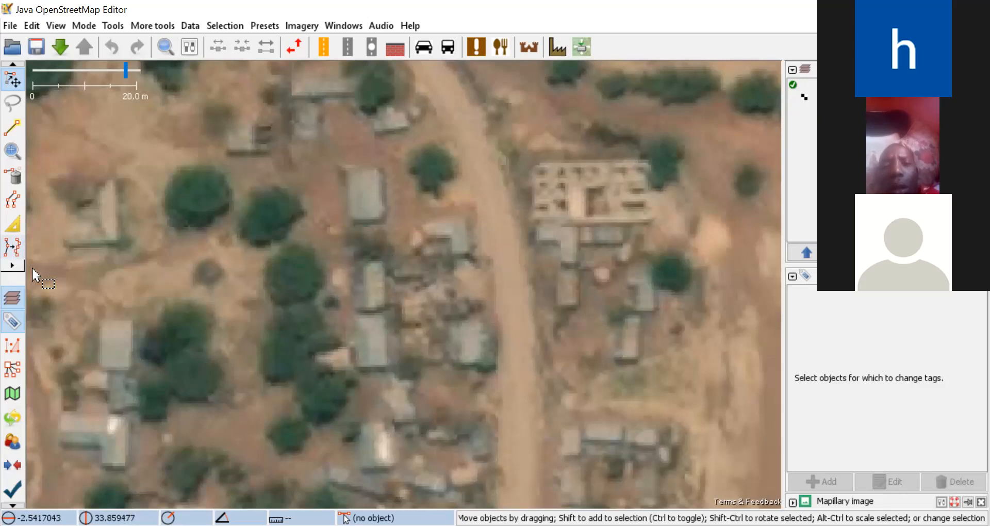
Step: Review the available edit modes, including Draw buildings, and examine the buildings along the dirt road in the satellite imagery
left_click(10, 265)
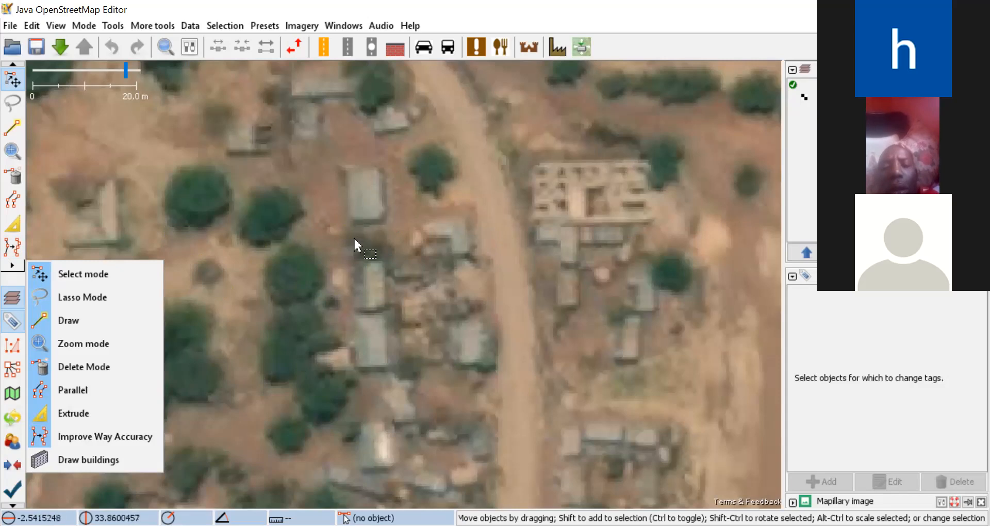
left_click(326, 205)
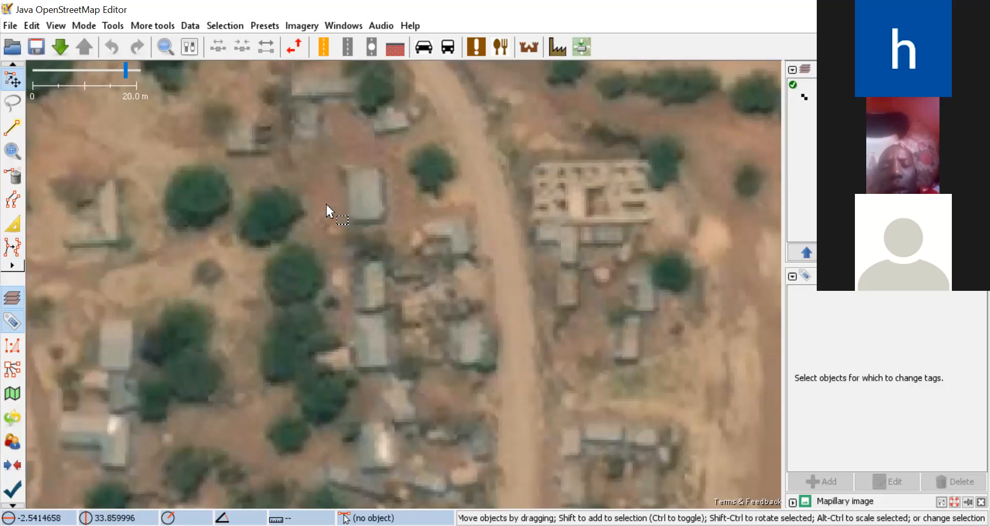
left_click_drag(284, 202, 450, 234)
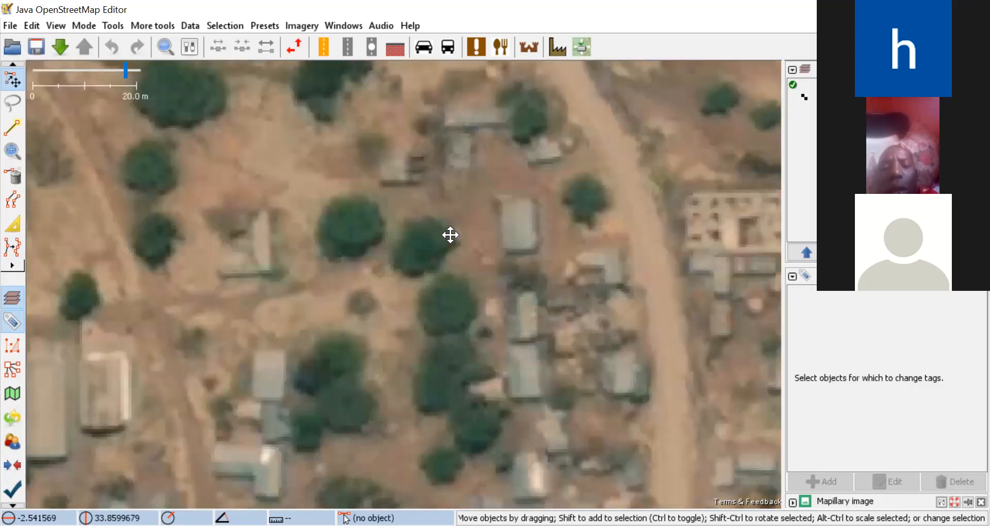
left_click_drag(590, 252, 364, 235)
left_click_drag(694, 318, 563, 273)
left_click_drag(303, 348, 435, 239)
left_click_drag(384, 353, 401, 227)
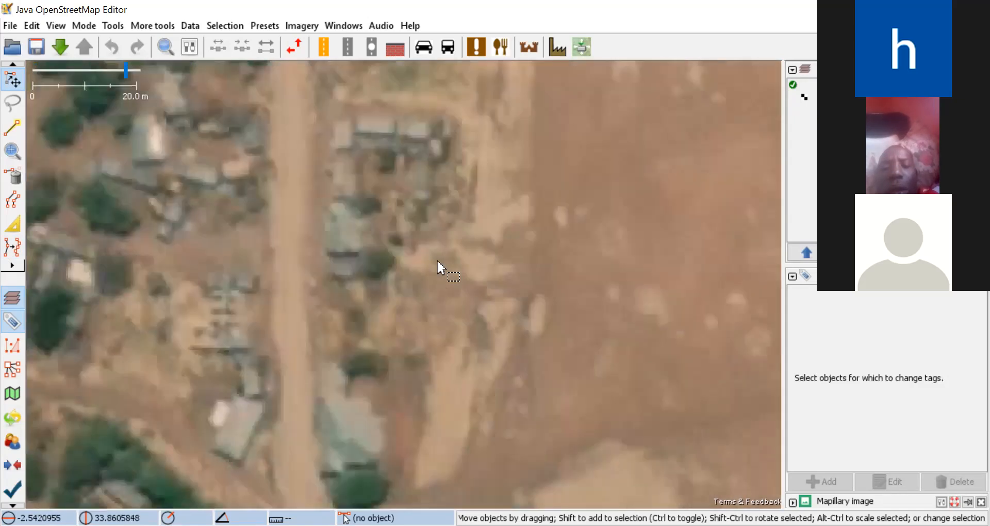
left_click_drag(438, 260, 379, 258)
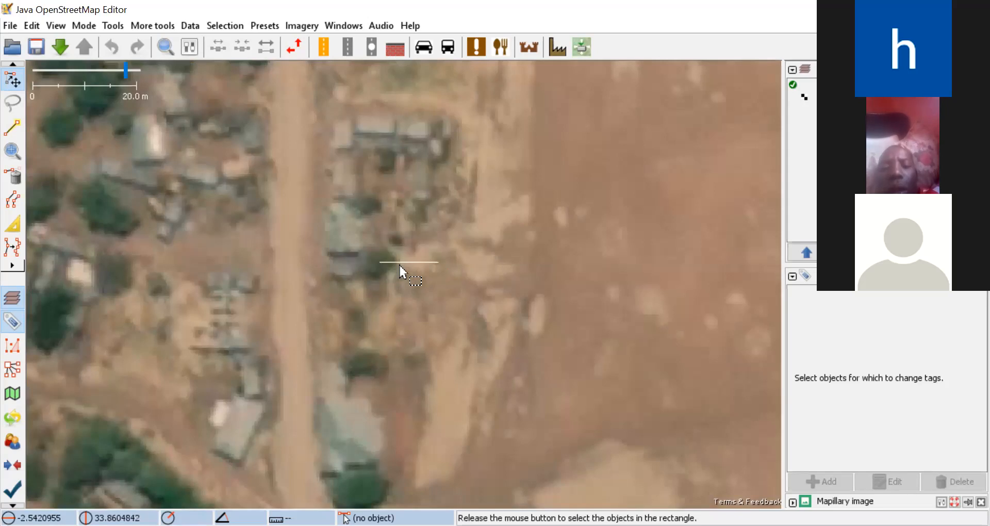
mouse_move(259, 271)
left_mouse_down()
mouse_move(224, 271)
mouse_move(245, 262)
left_mouse_up()
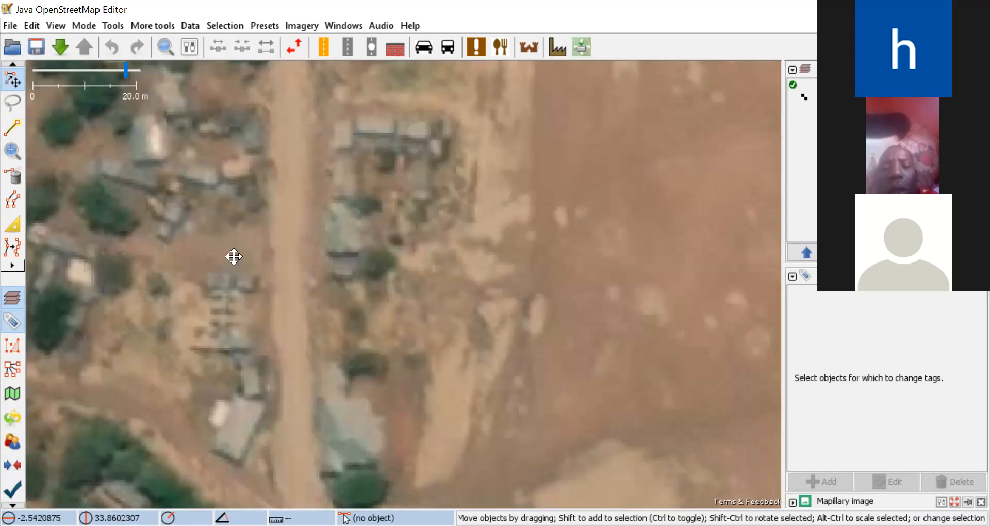
left_click_drag(234, 256, 437, 265)
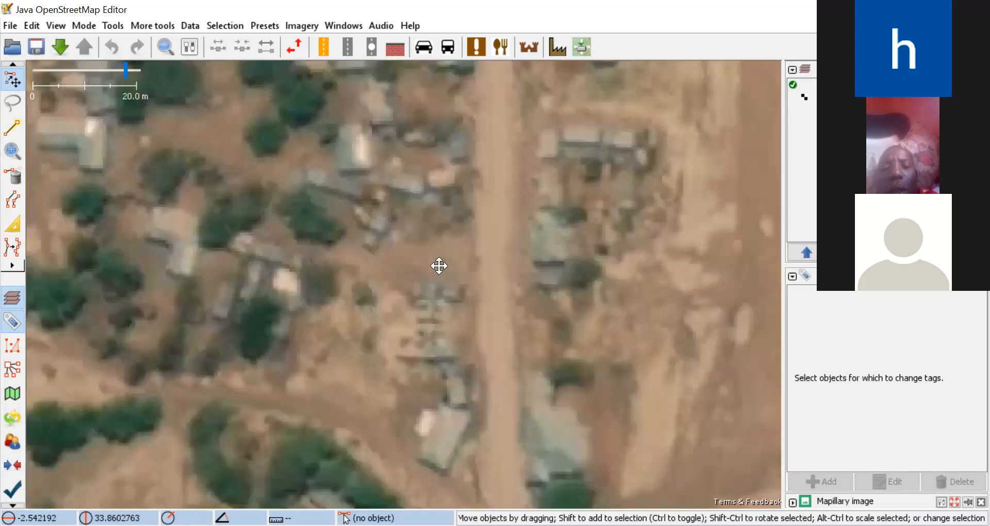
left_click_drag(210, 188, 328, 315)
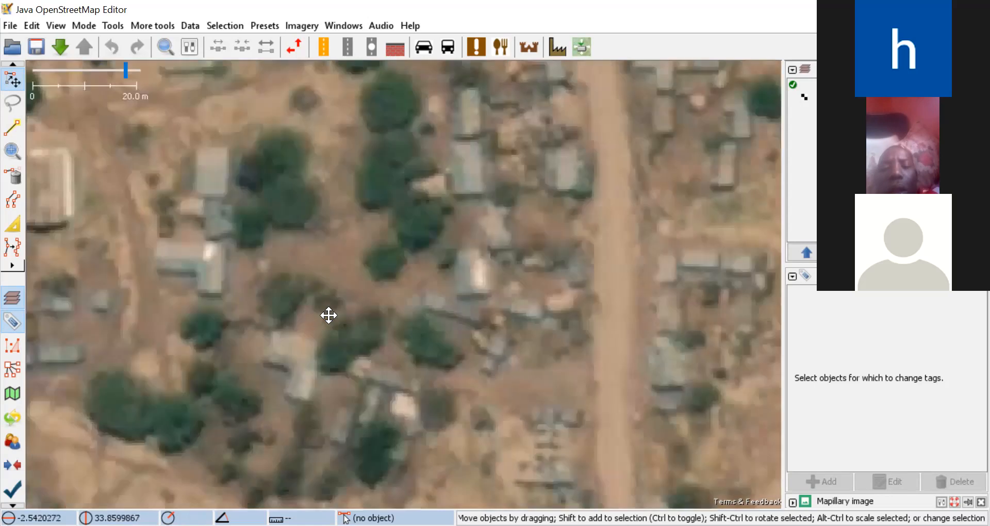
left_click_drag(521, 149, 3, 268)
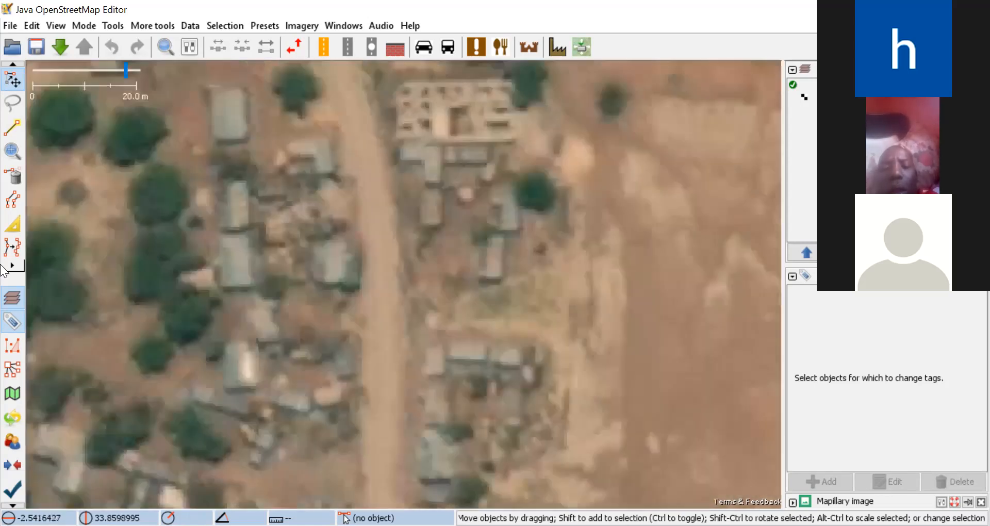
Step: Trace the northernmost grey-roofed building west of the dirt road as a closed four-corner way, about 10 m by 6 m
left_click_drag(154, 182, 210, 193)
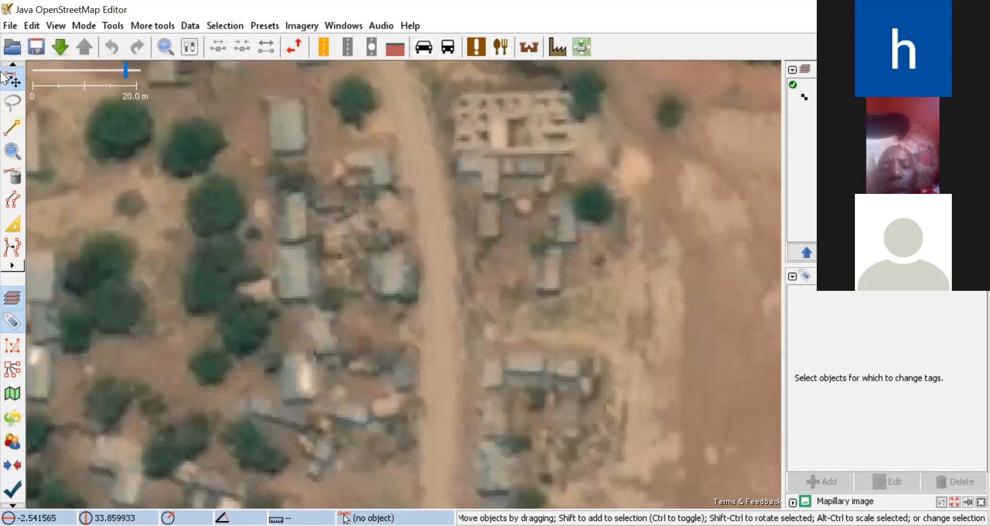
left_click(14, 130)
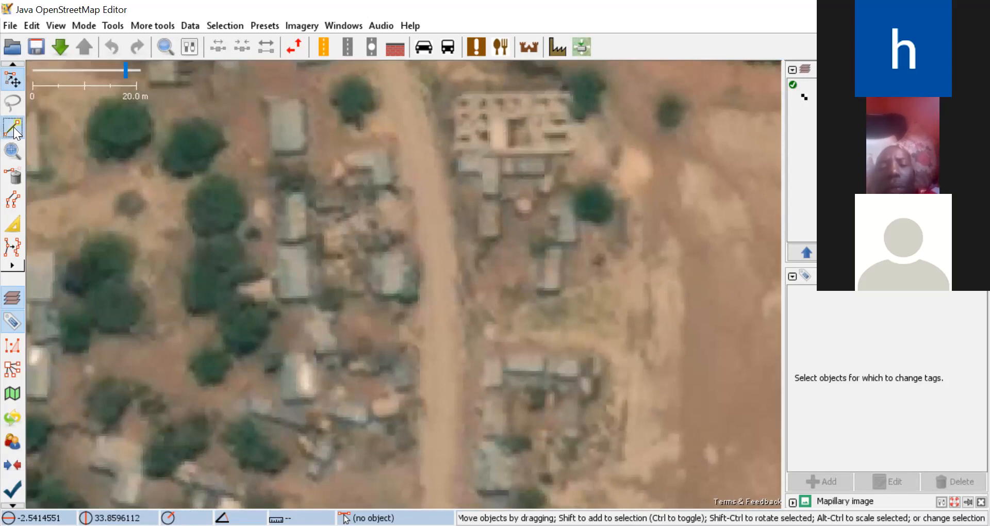
left_click(270, 98)
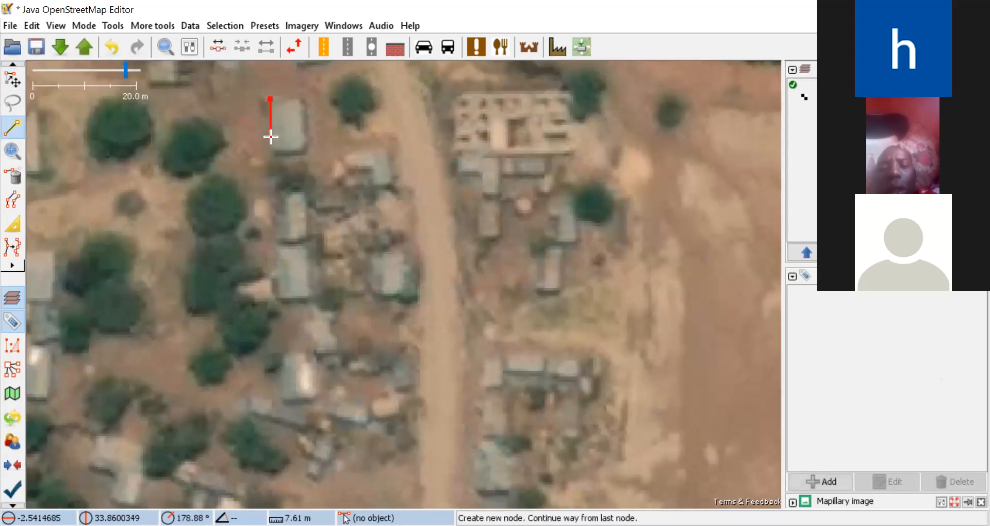
left_click(272, 151)
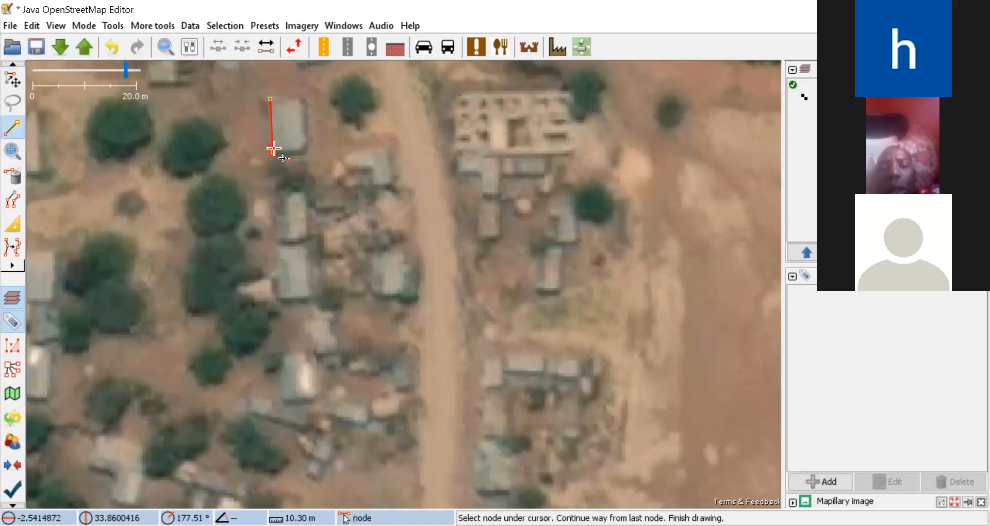
left_click(305, 149)
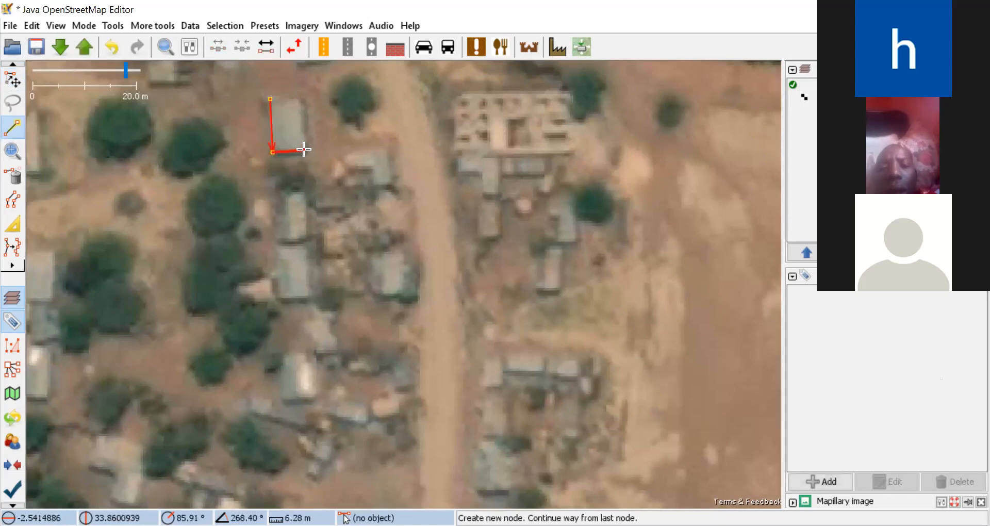
left_click(301, 98)
left_click(270, 98)
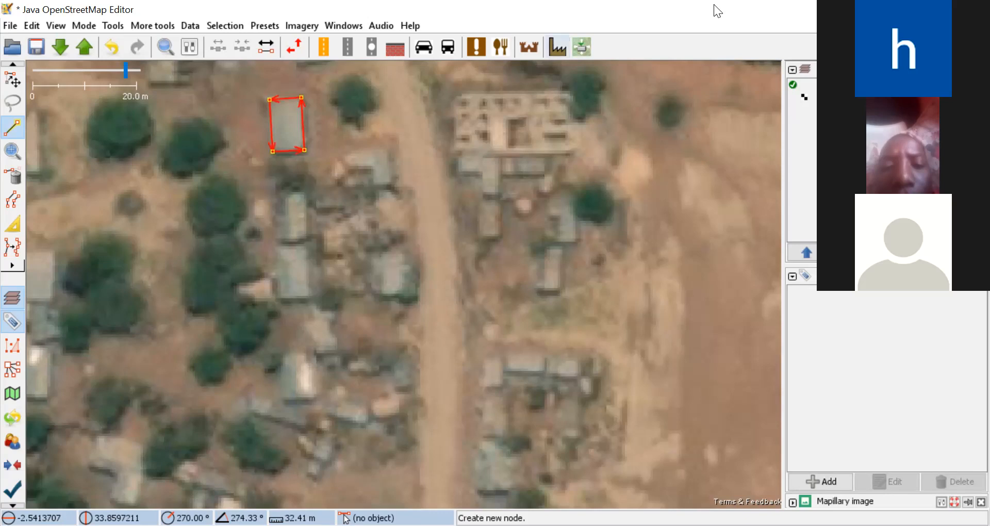
Step: Apply the Building preset with the value yes to the traced outline
left_click(556, 46)
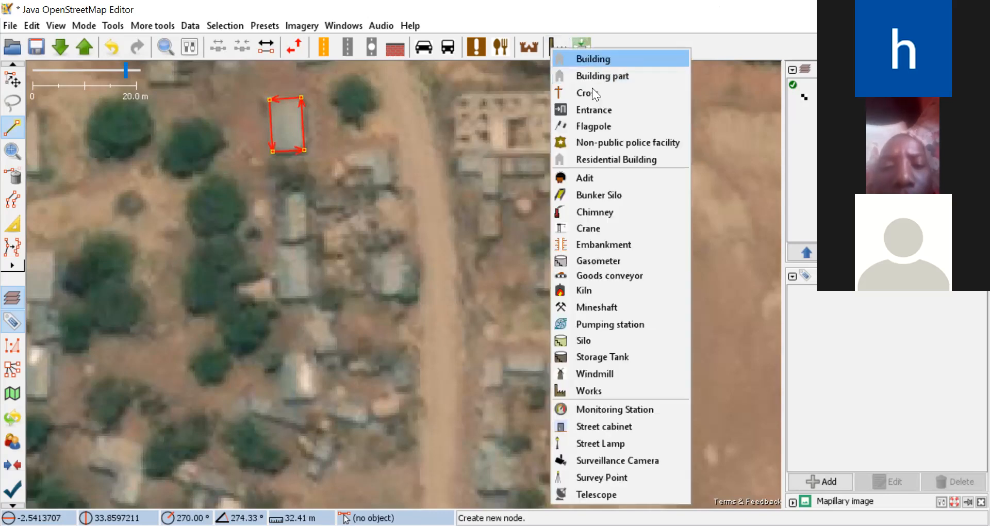
left_click(593, 58)
left_click(422, 372)
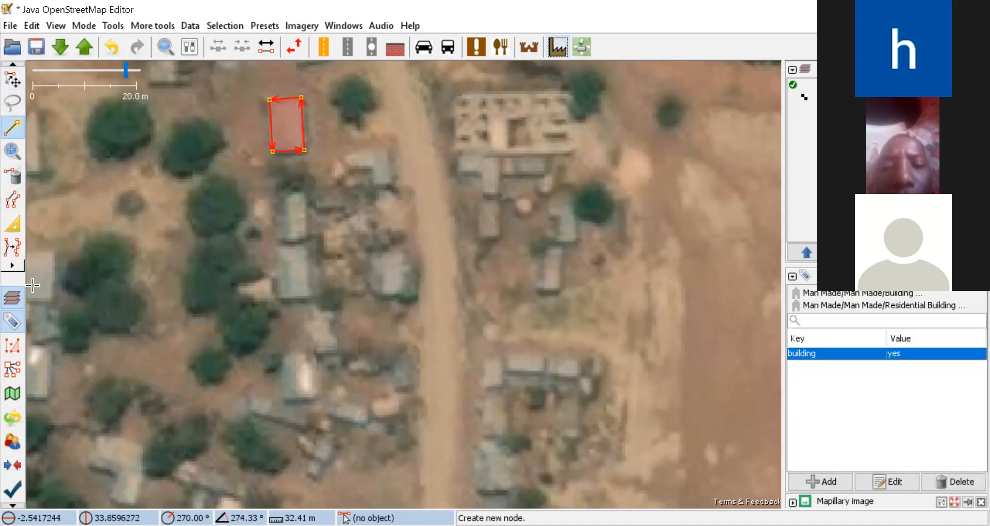
Step: Make the Draw buildings mode directly available and trace the narrow roof south of the tagged building as a closed way about 5 m wide
left_click(10, 267)
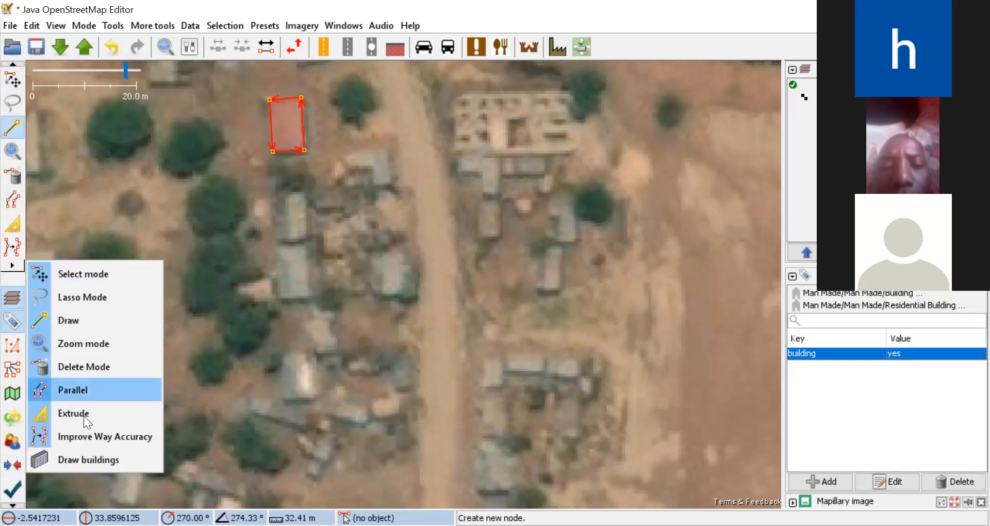
left_click(77, 461)
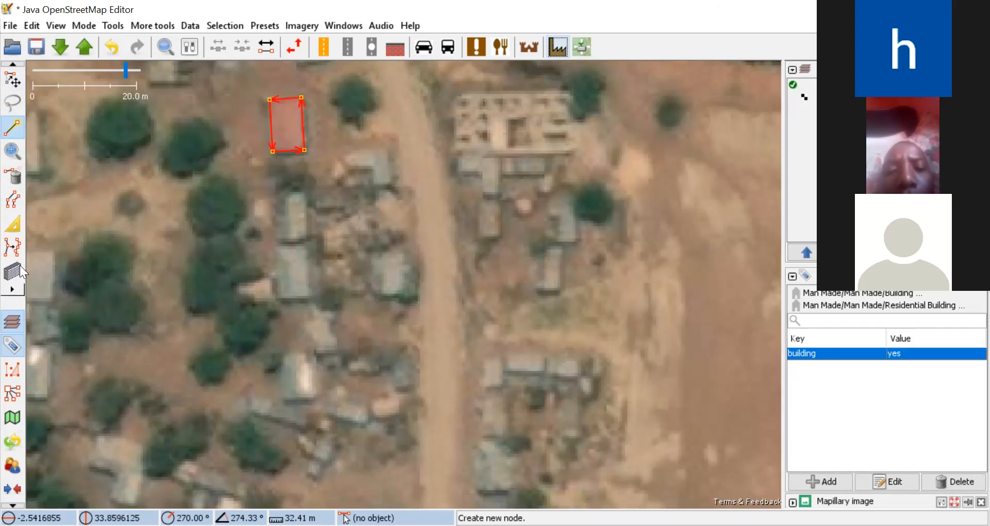
left_click(272, 194)
left_click(302, 193)
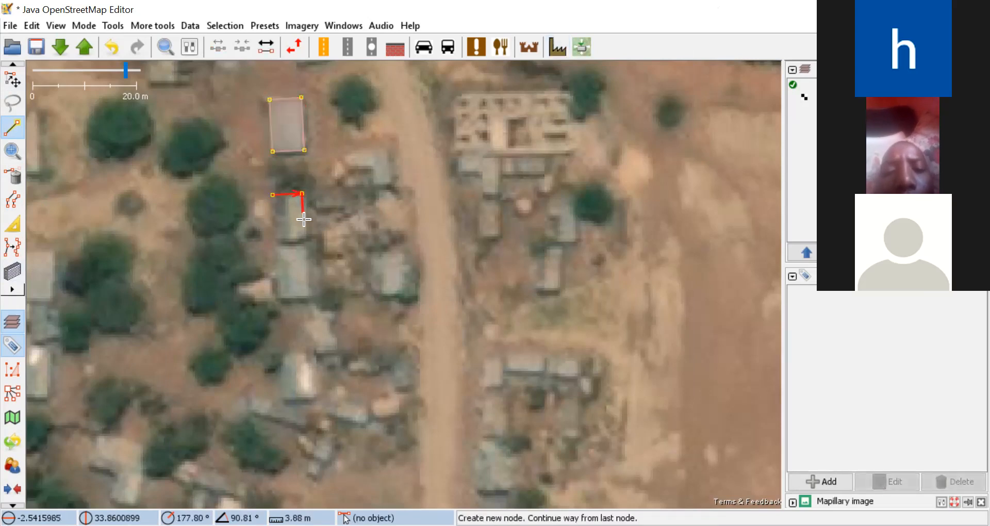
left_click(306, 239)
left_click(279, 240)
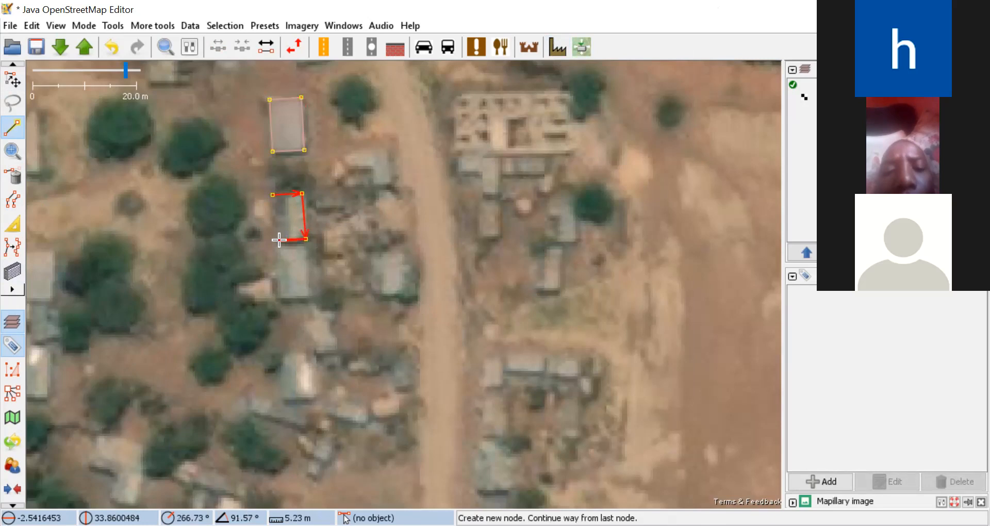
left_click(272, 195)
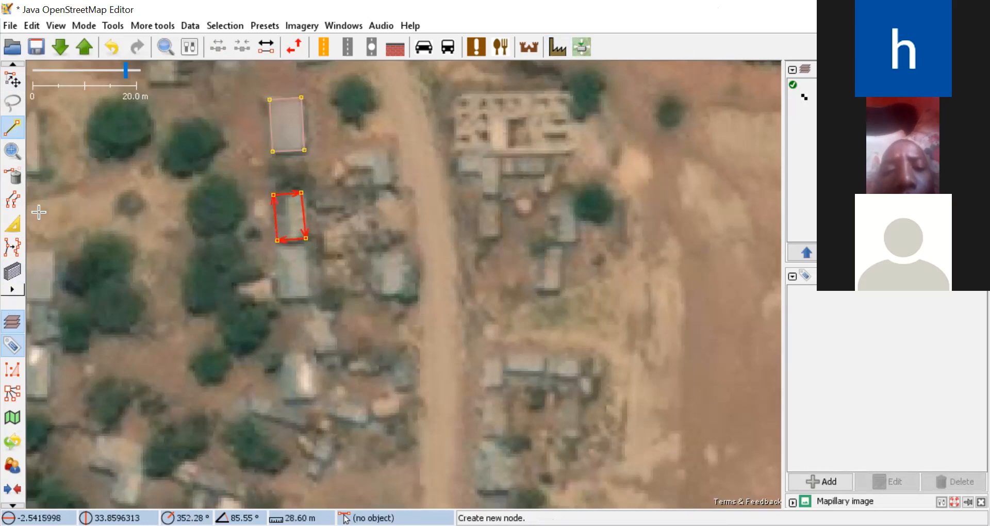
Step: Outline the bright-roofed building further south in the same row with the Draw buildings mode
left_click(7, 274)
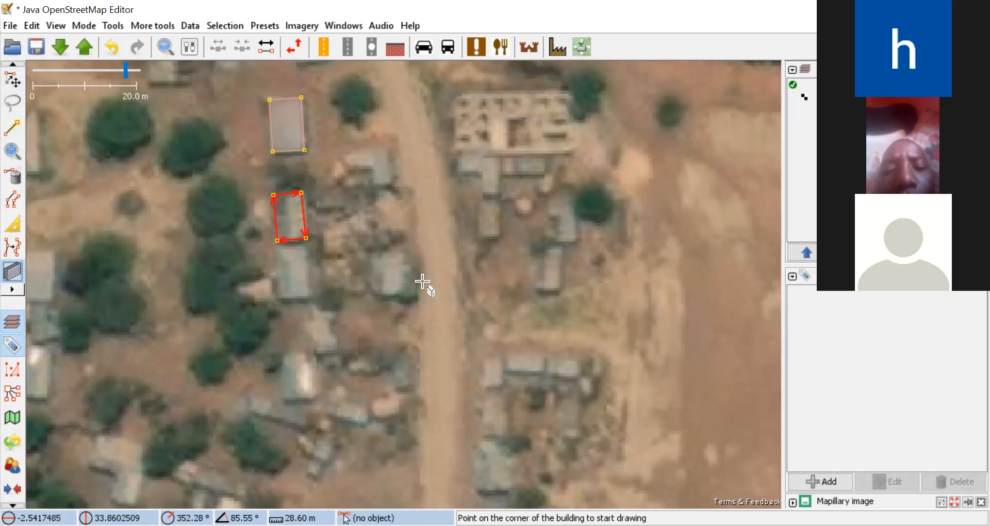
left_click(277, 354)
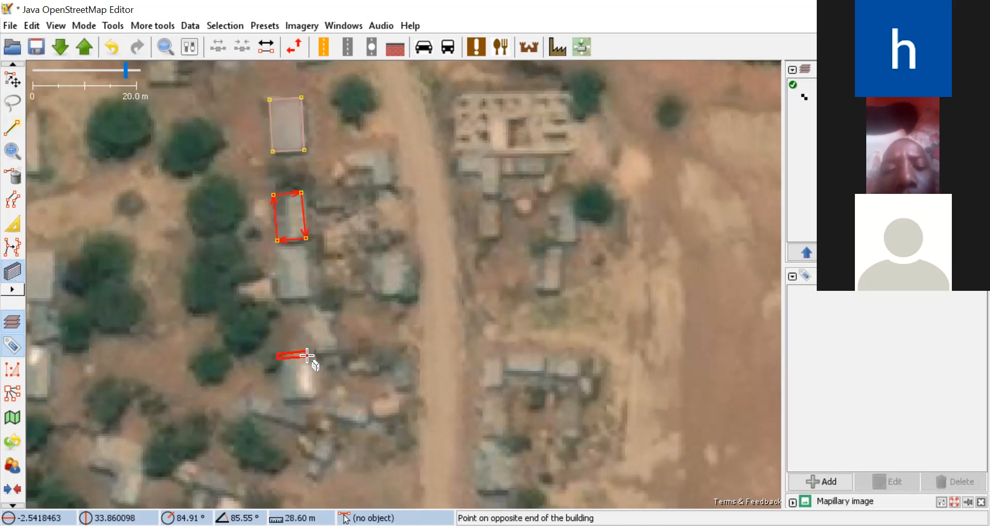
left_click(314, 396)
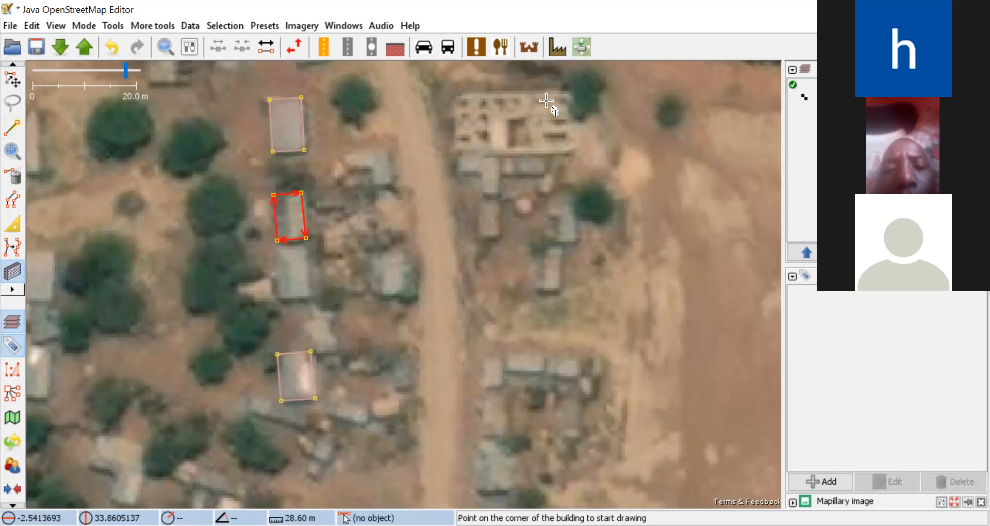
Step: Apply the Building preset with the value yes to the selected hand-traced second outline
left_click(557, 47)
left_click(580, 54)
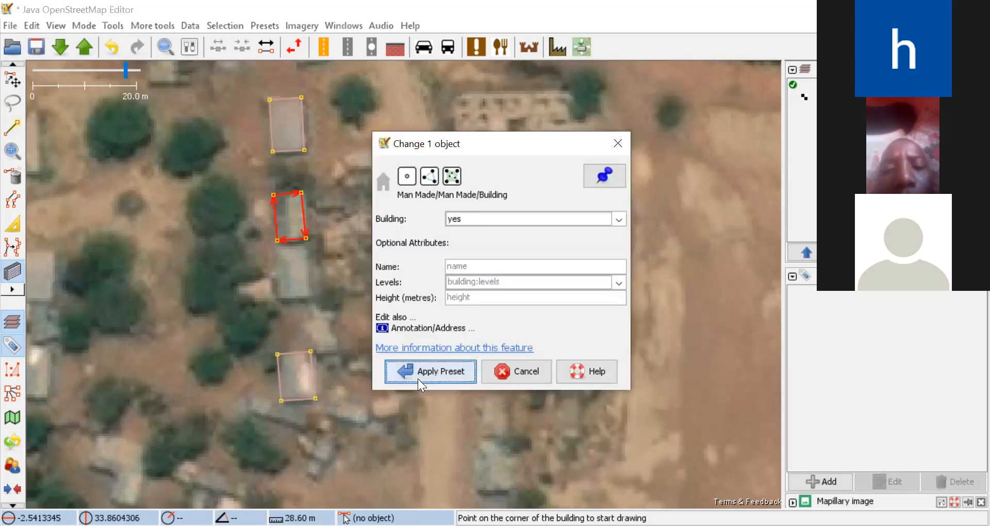
left_click(417, 371)
Step: Draw the building beside the dirt road's western edge as a rectangle and reapply the Building preset to the selected outline
left_click(372, 252)
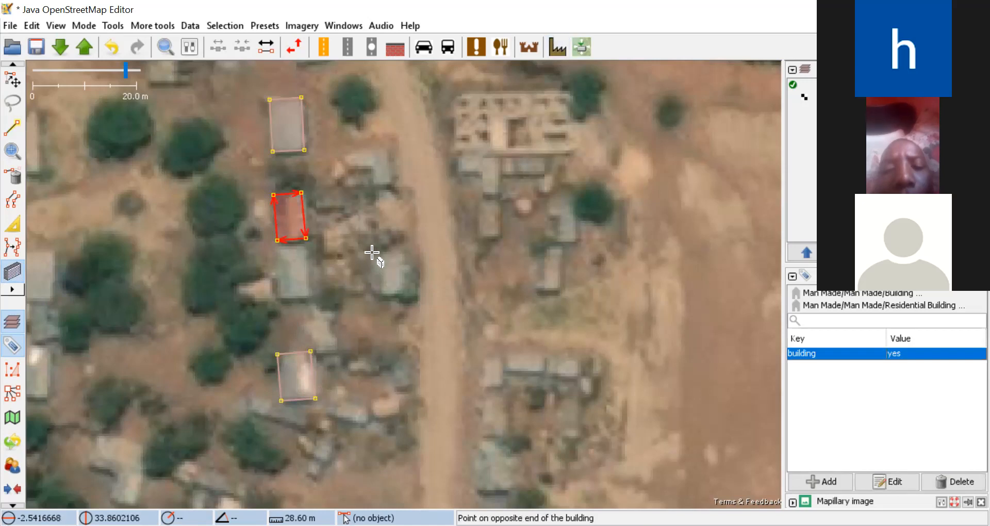
left_click(411, 294)
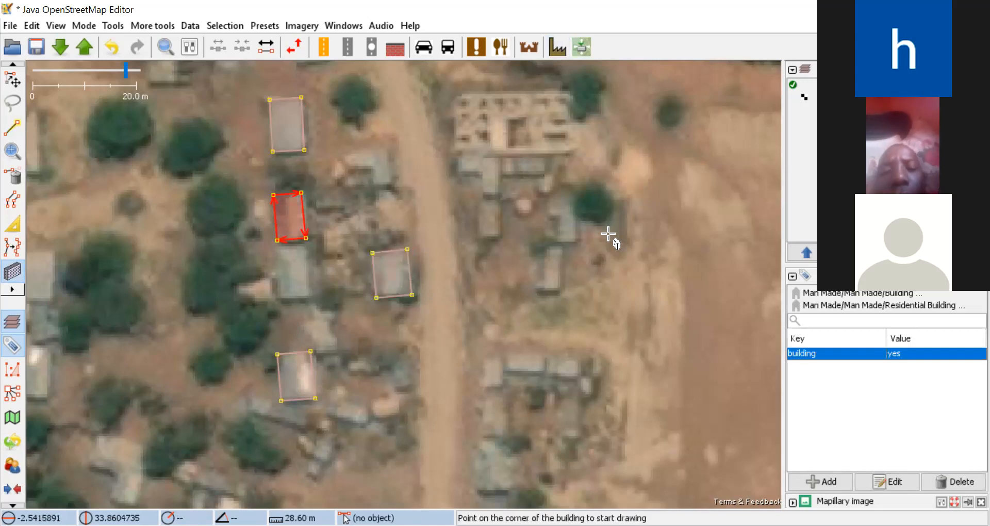
left_click(559, 44)
left_click(572, 55)
left_click(417, 368)
Step: Draw the grey-roofed building west of the tree cluster as a rectangle and reapply the Building preset to the selected outline
left_click_drag(124, 302, 474, 301)
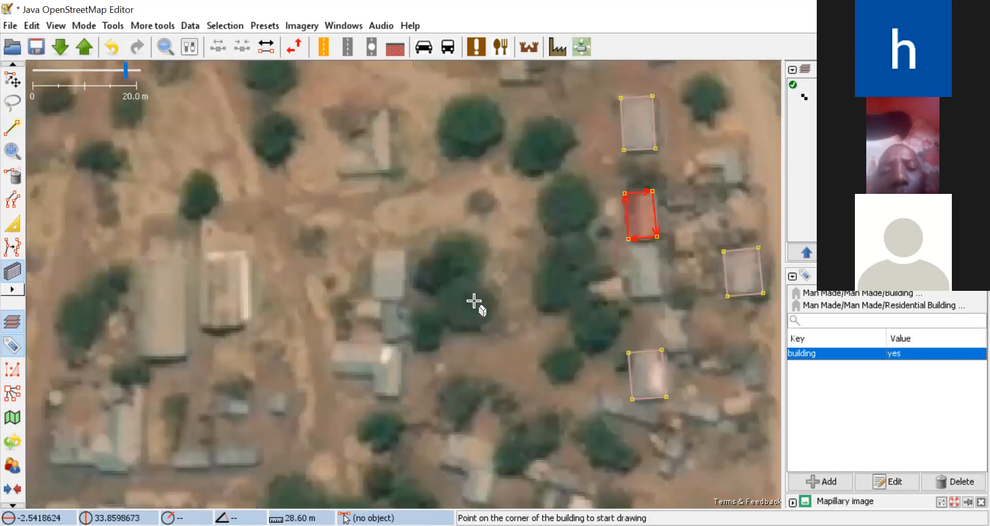
left_click(374, 249)
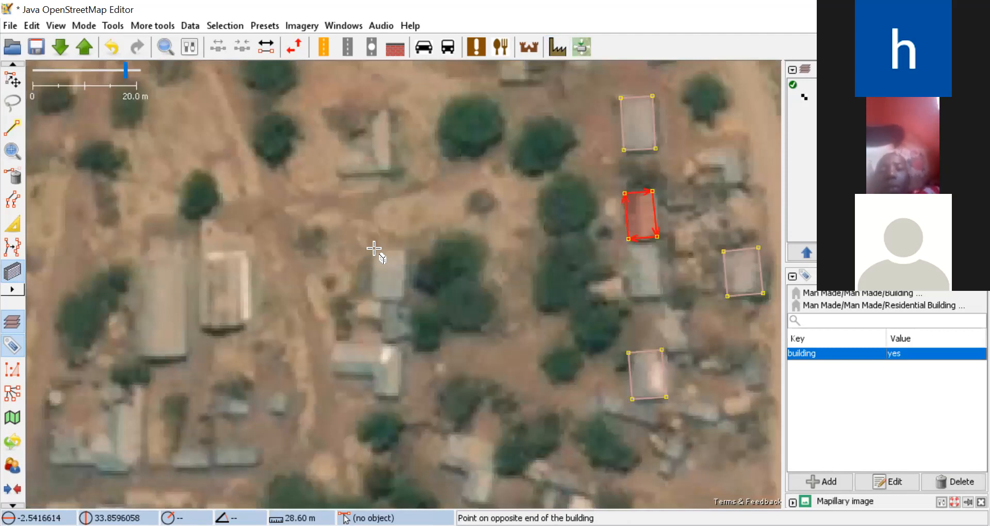
left_click(408, 295)
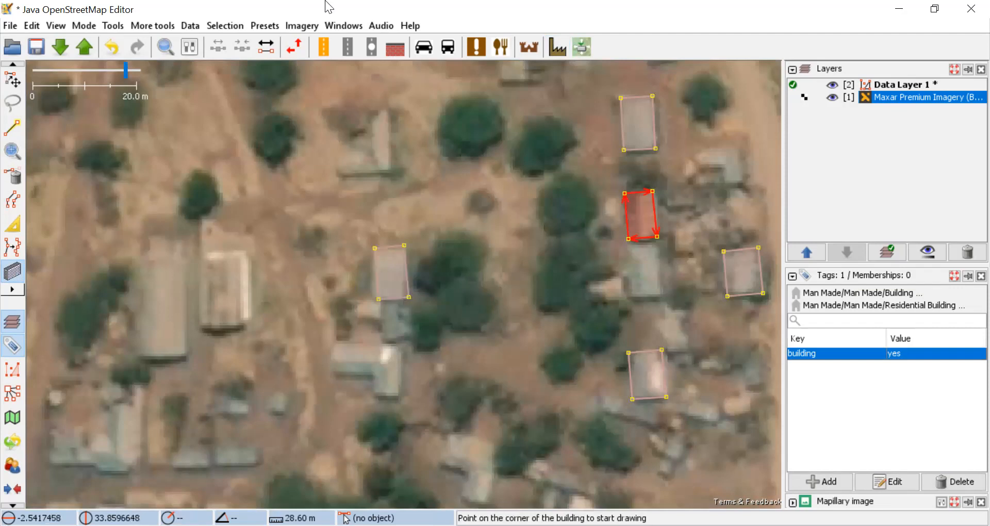
left_click(576, 56)
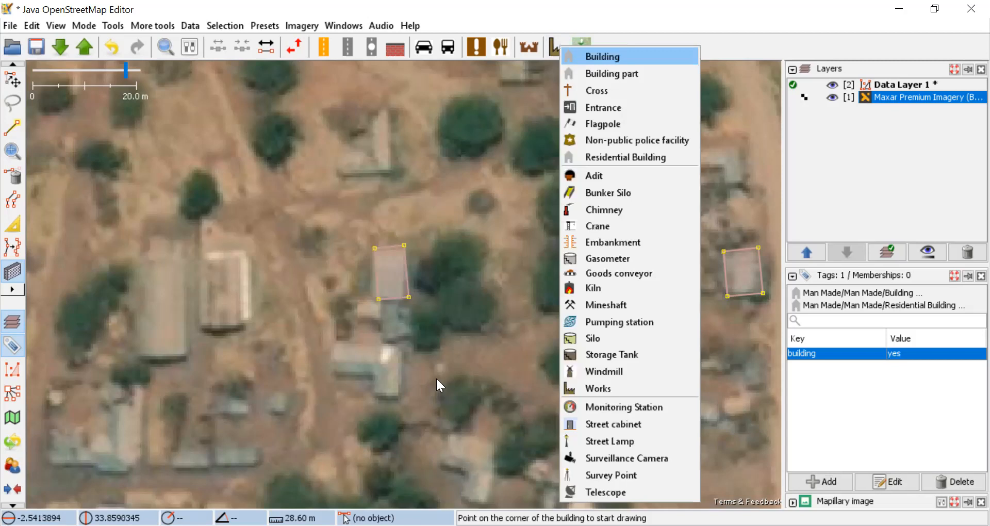
left_click(419, 88)
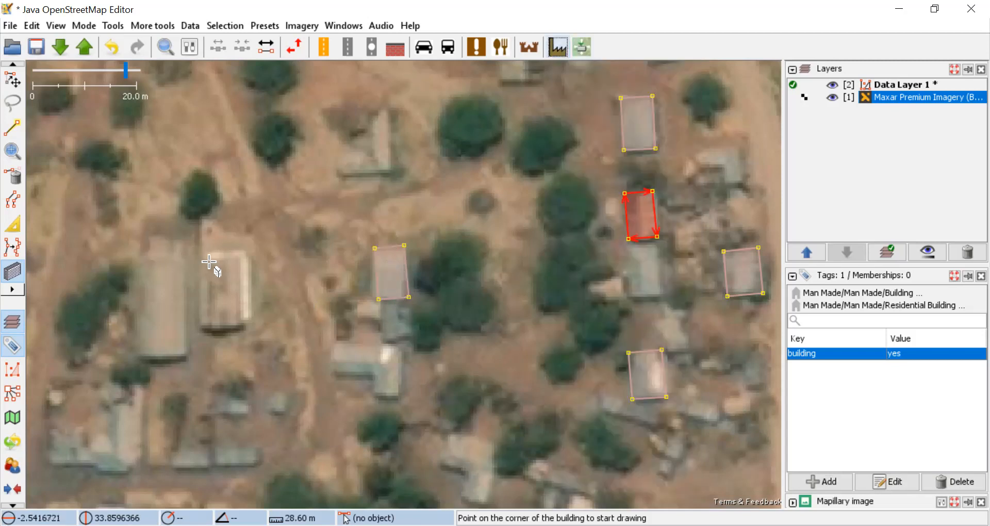
Step: Draw the large pale-roofed building further west as a rectangle and reapply the Building preset to the selected outline
left_click_drag(201, 253, 253, 323)
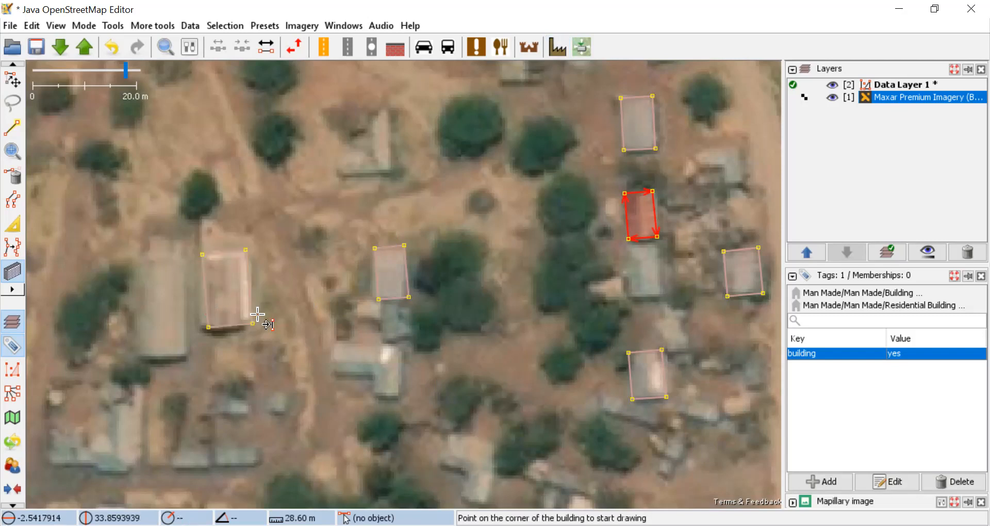
left_click(559, 47)
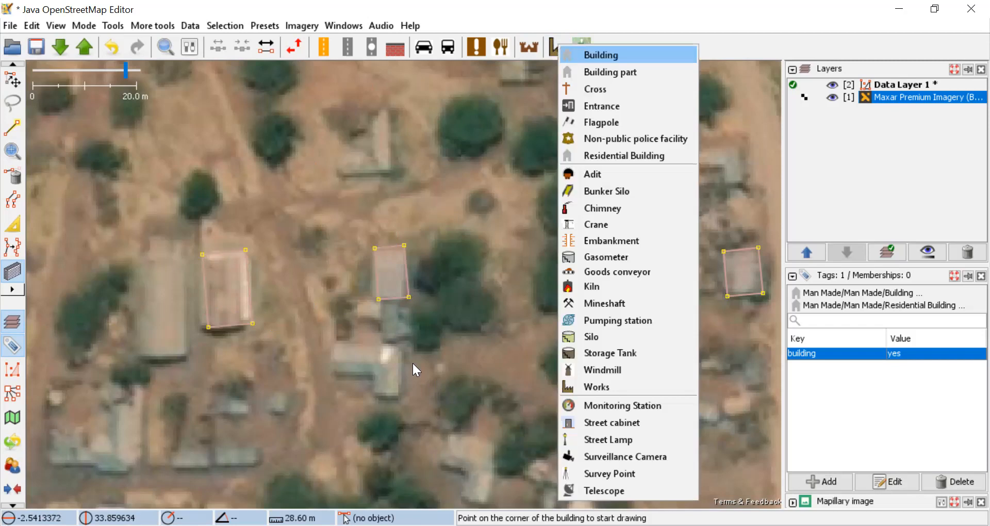
left_click(482, 216)
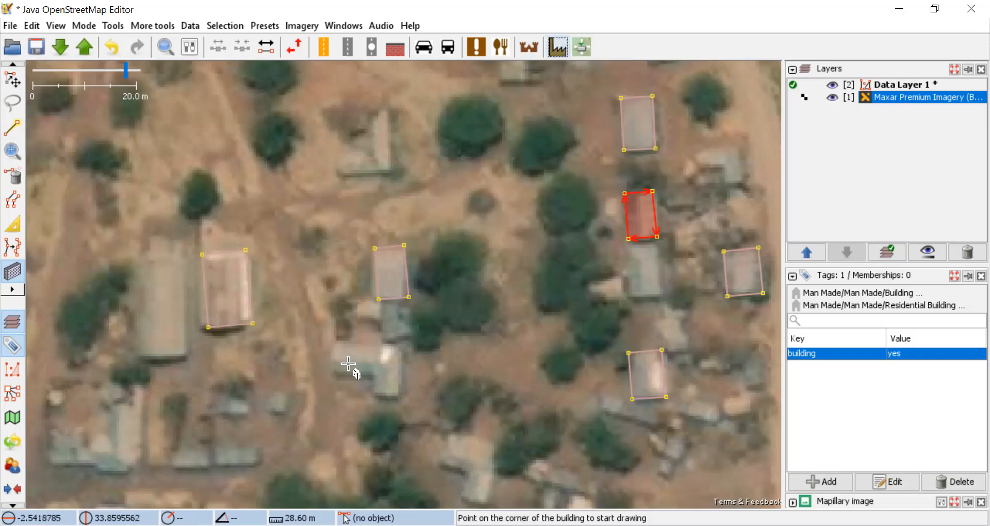
Step: Cover the L-shaped building with two adjoining building rectangles: a wide main block and a small wing along its southern edge
left_click_drag(367, 332, 366, 289)
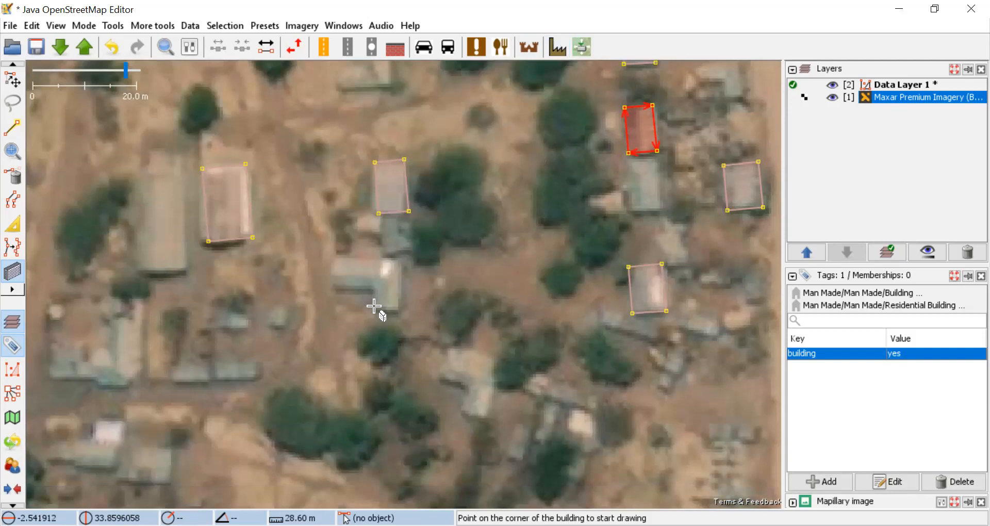
left_click(334, 258)
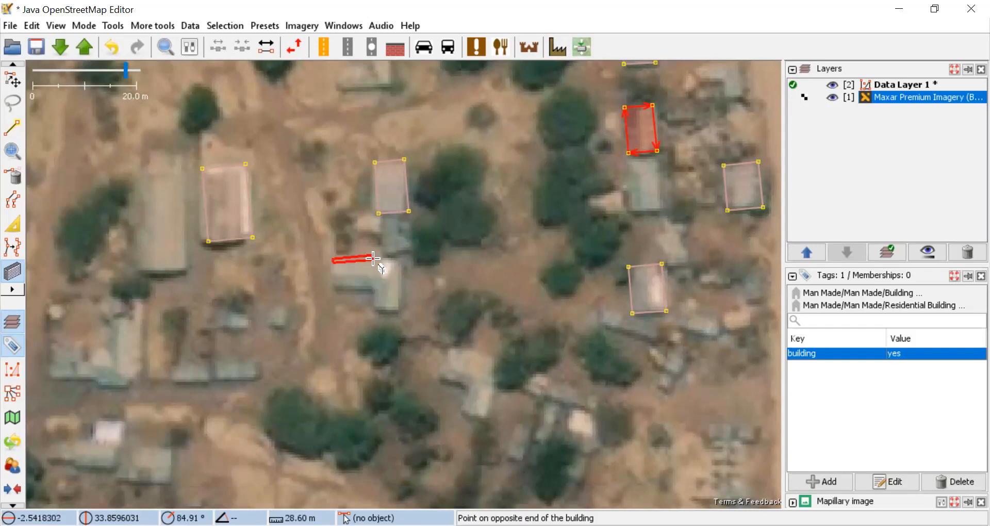
left_click(402, 284)
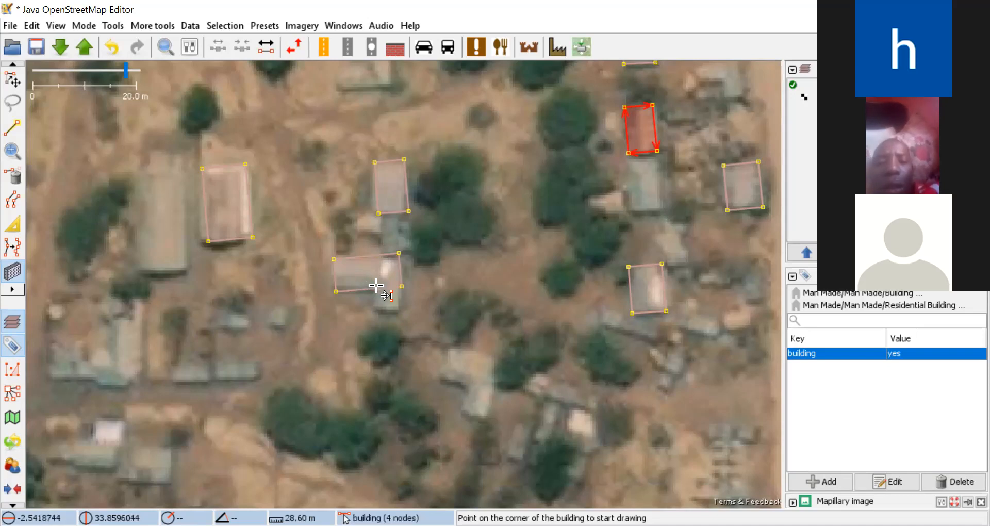
left_click(373, 288)
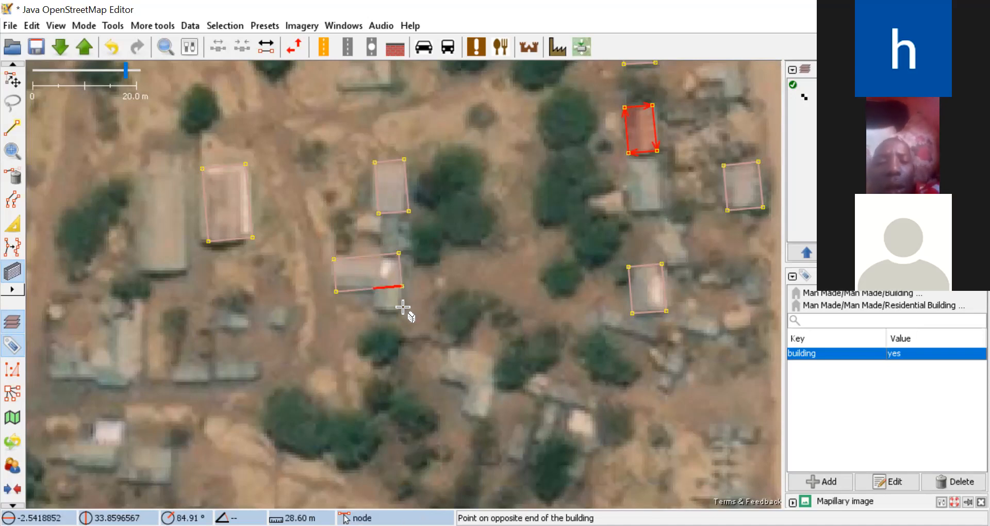
left_click(402, 308)
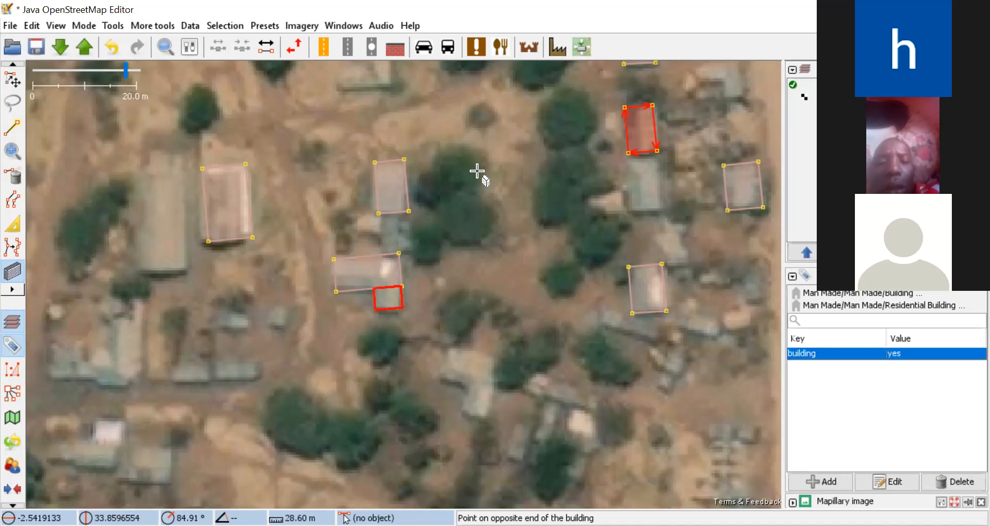
left_click(393, 292)
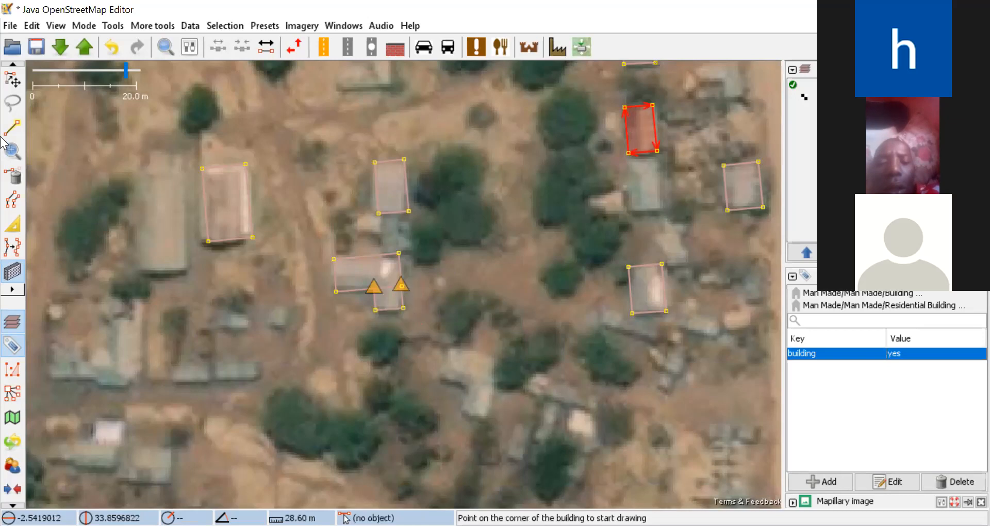
Step: Join the two adjoining rectangles of the L-shaped building into one outline and reapply the Building preset to it
left_click(9, 78)
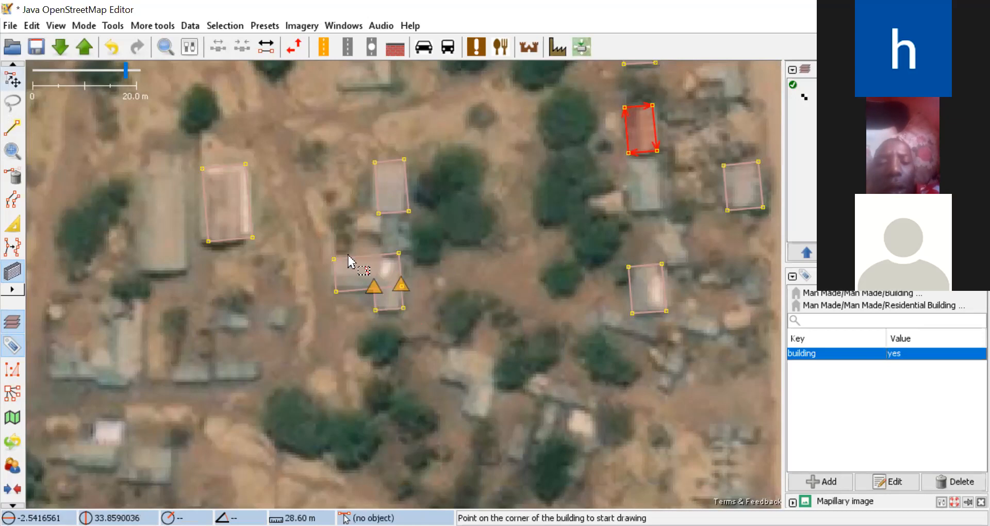
left_click(349, 261)
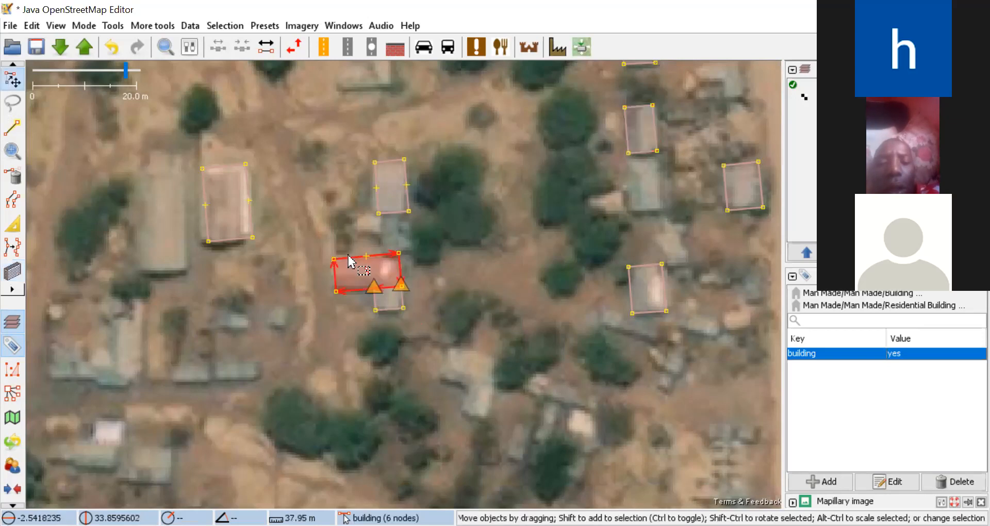
left_click(388, 309, "shift")
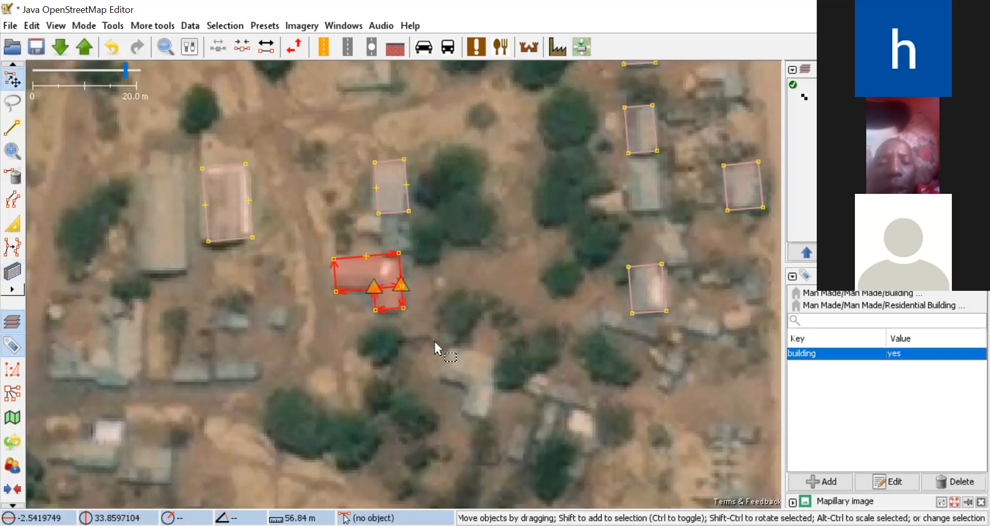
key("shift+j")
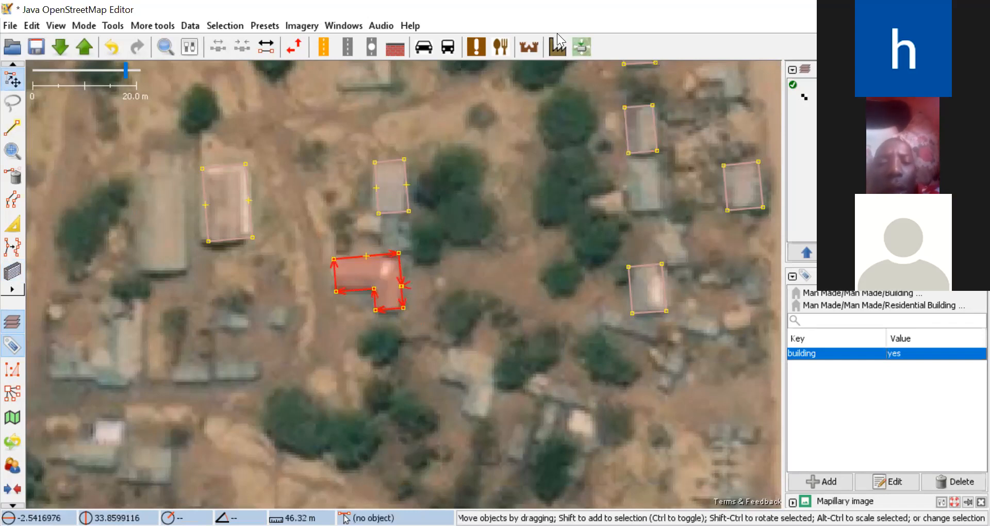
left_click(553, 50)
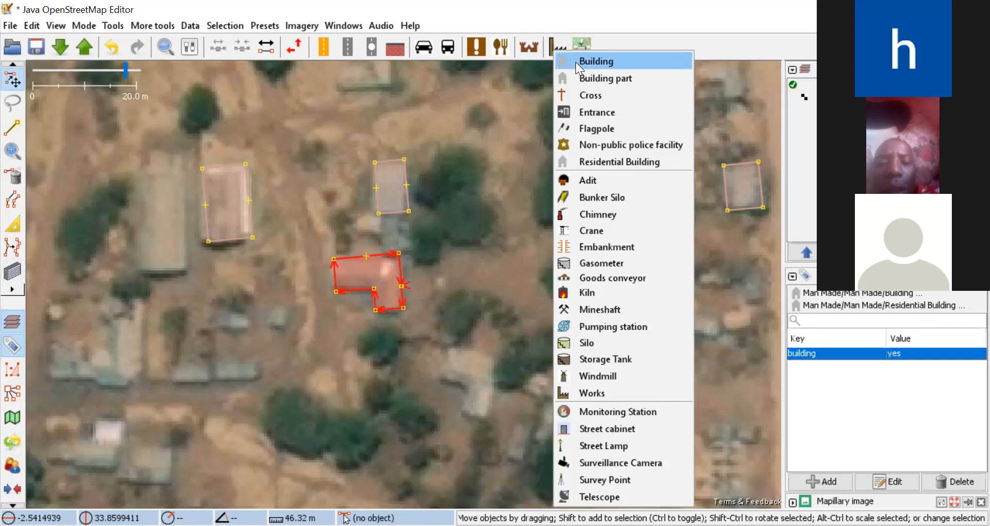
left_click(575, 62)
left_click(439, 380)
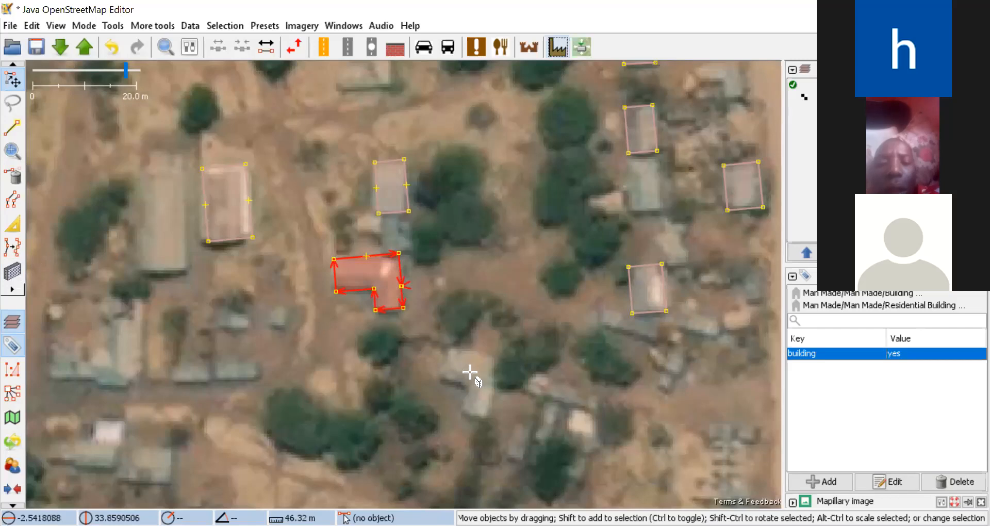
Step: Draw a building rectangle over the main block of the pale-roofed building southeast of the L-shaped building
key("b")
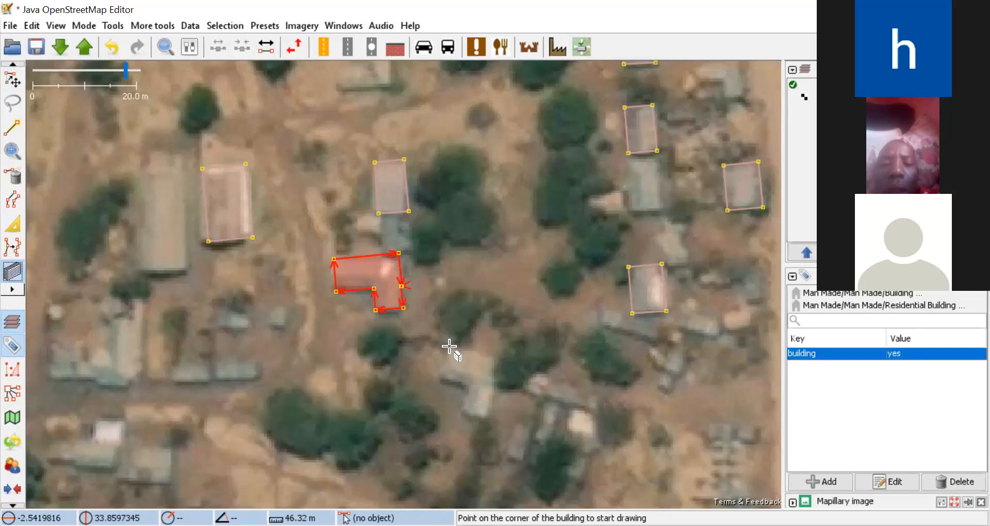
left_click_drag(449, 347, 496, 382)
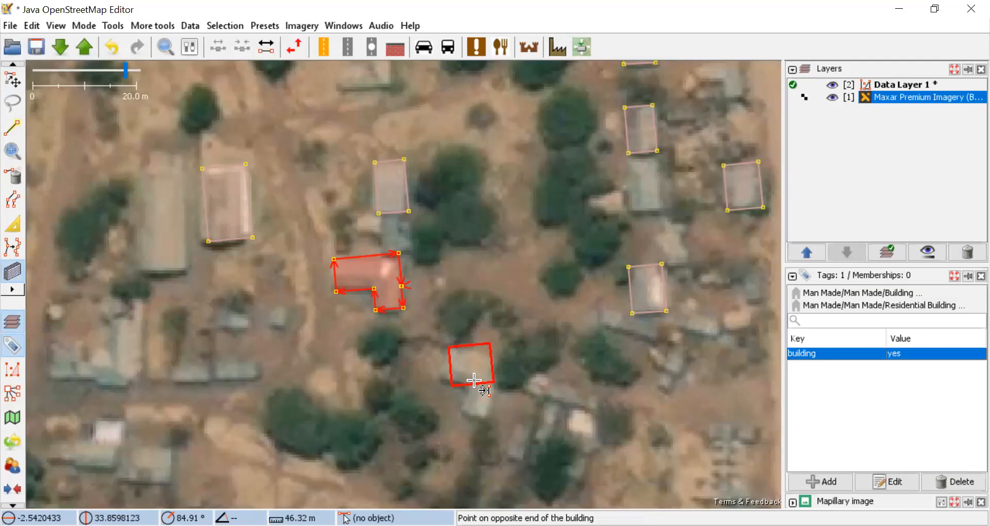
left_click(474, 380)
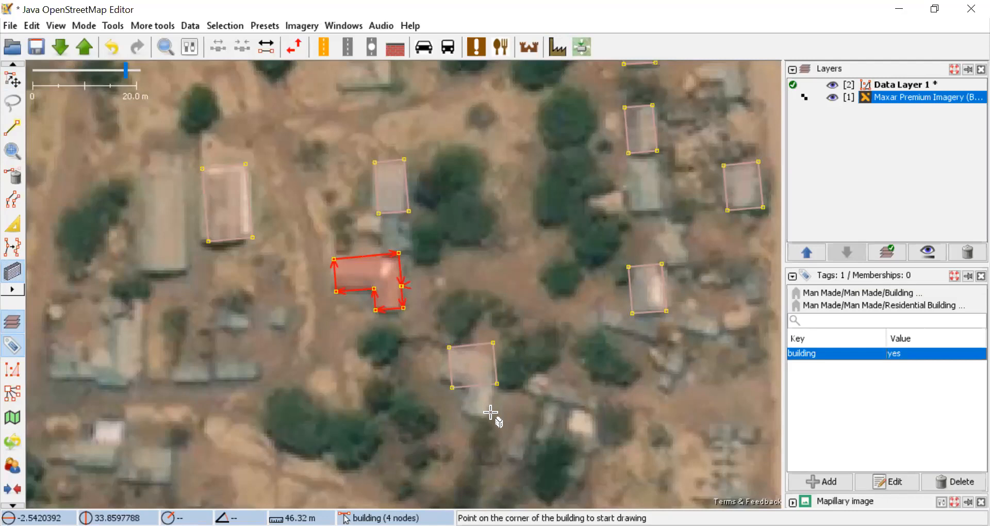
left_click(474, 383)
left_click(462, 413)
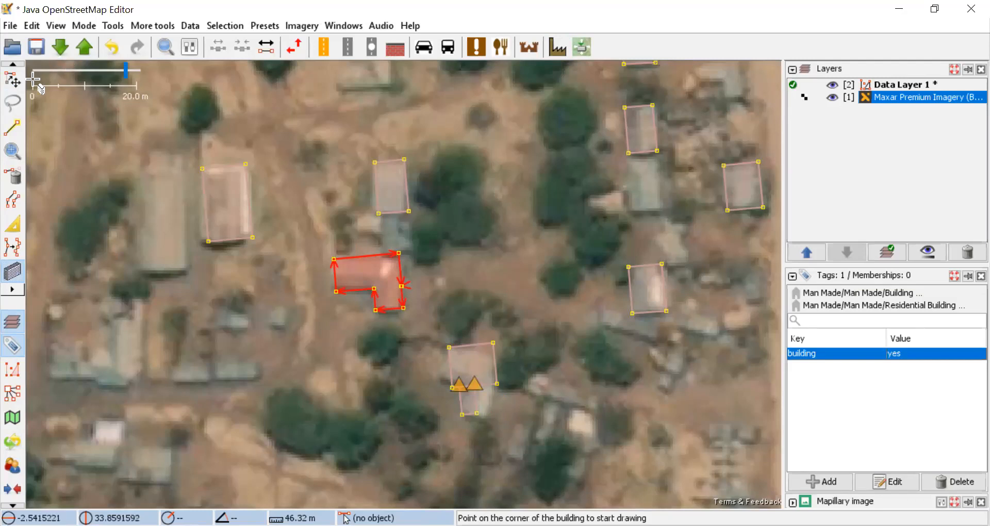
left_click(19, 85)
left_click(469, 413)
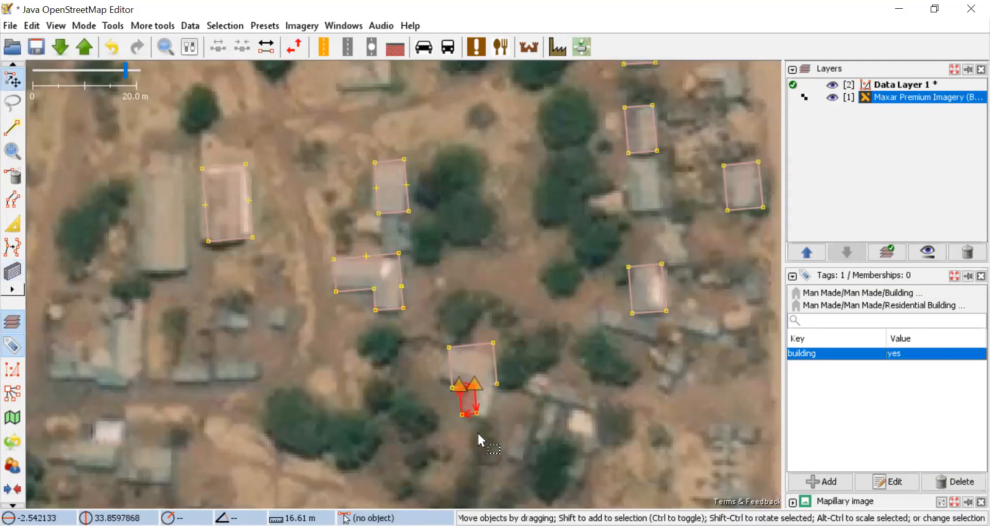
key("Delete")
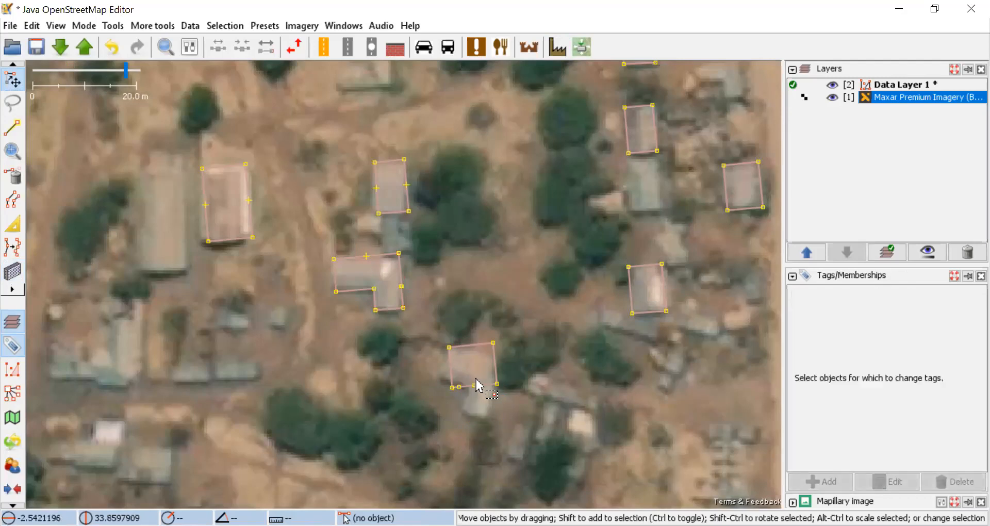
Step: Draw a building rectangle about 5.5 m long over the southern wing, overlapping the main block's southern edge
scroll(474, 382, "up", 4)
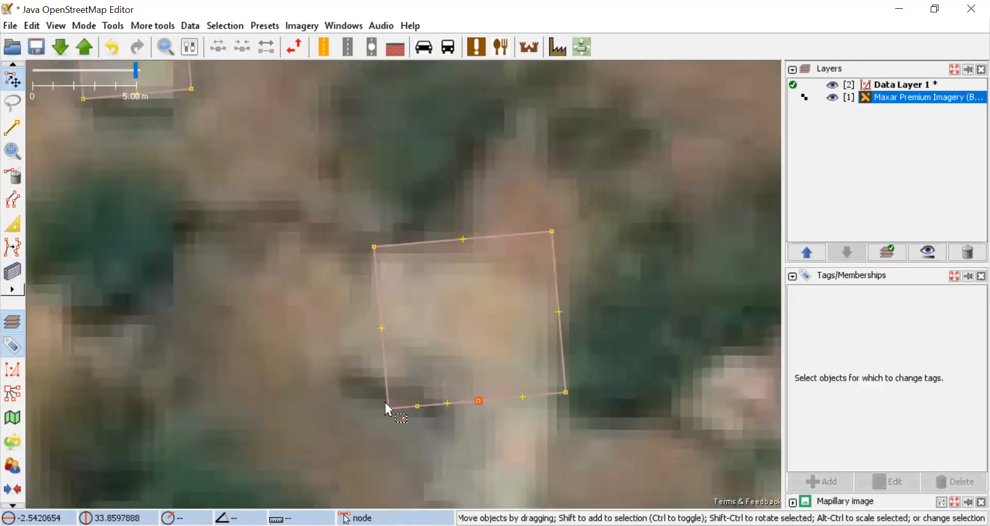
left_click(9, 270)
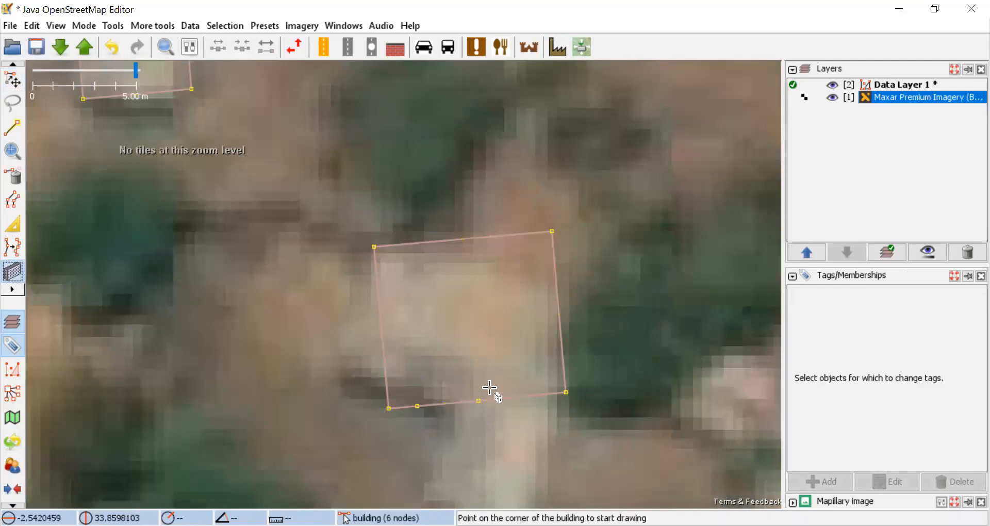
left_click(431, 389)
left_click(544, 393)
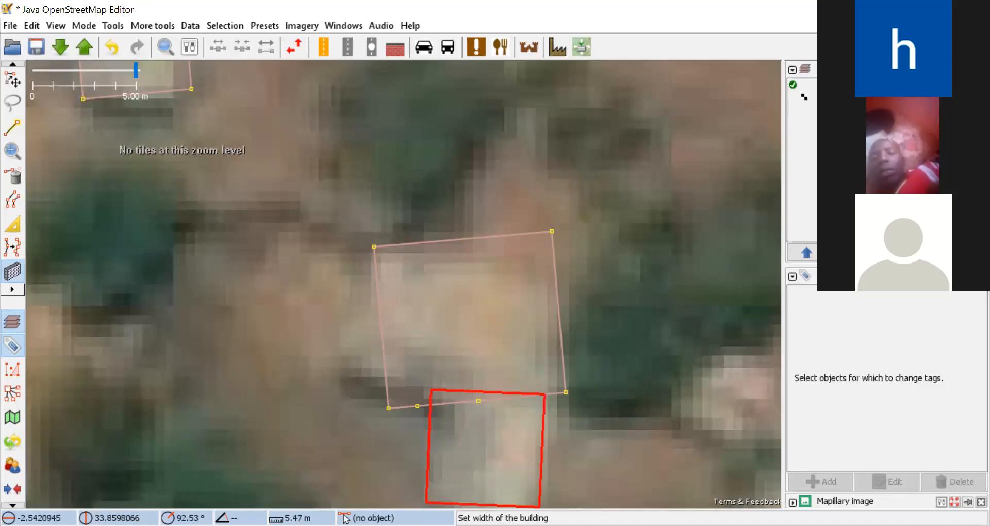
left_click(540, 500)
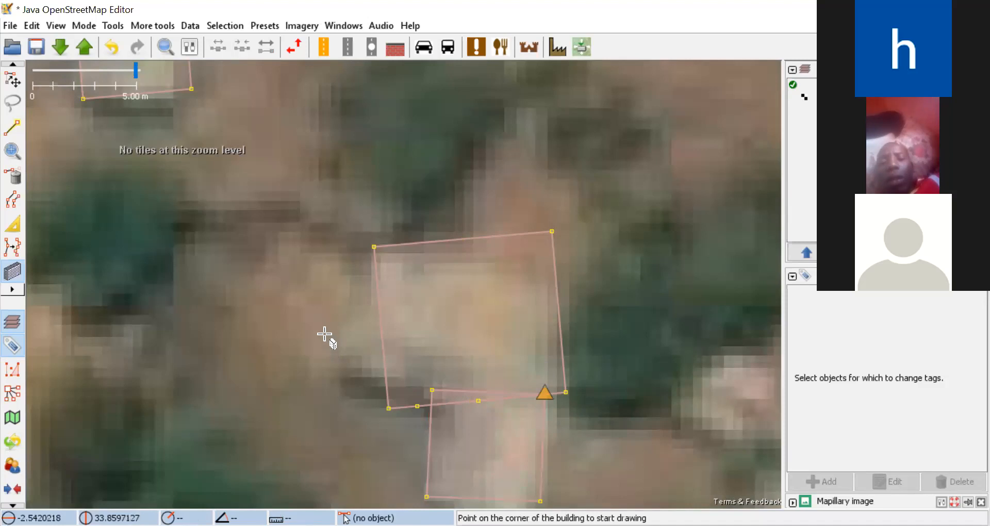
Step: Join the main block and its overlapping southern wing into a single building outline
left_click(12, 82)
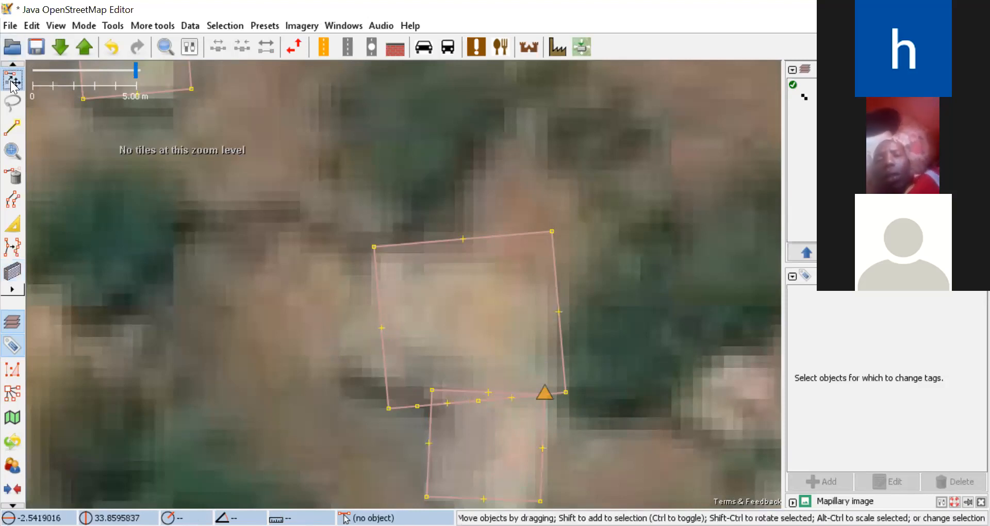
left_click(372, 279)
left_click(378, 281)
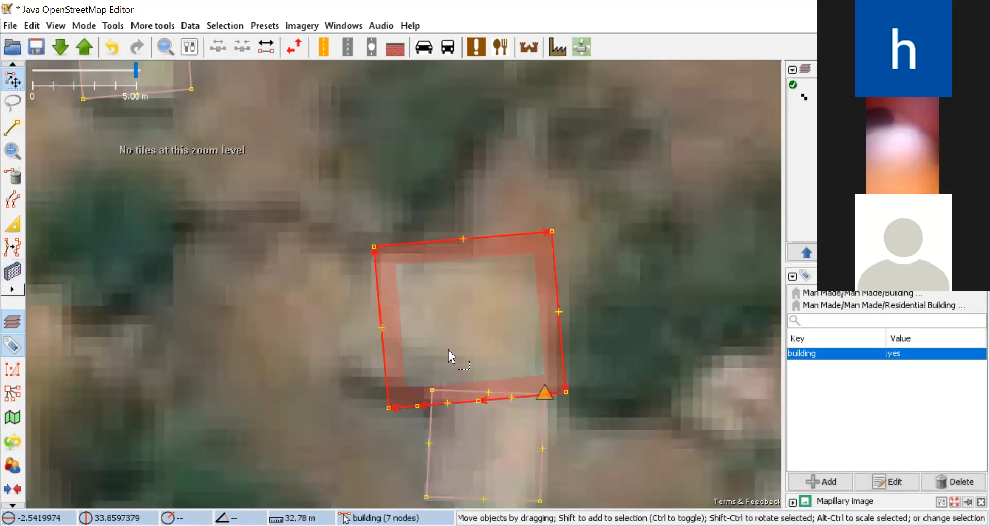
left_click(431, 429, "shift")
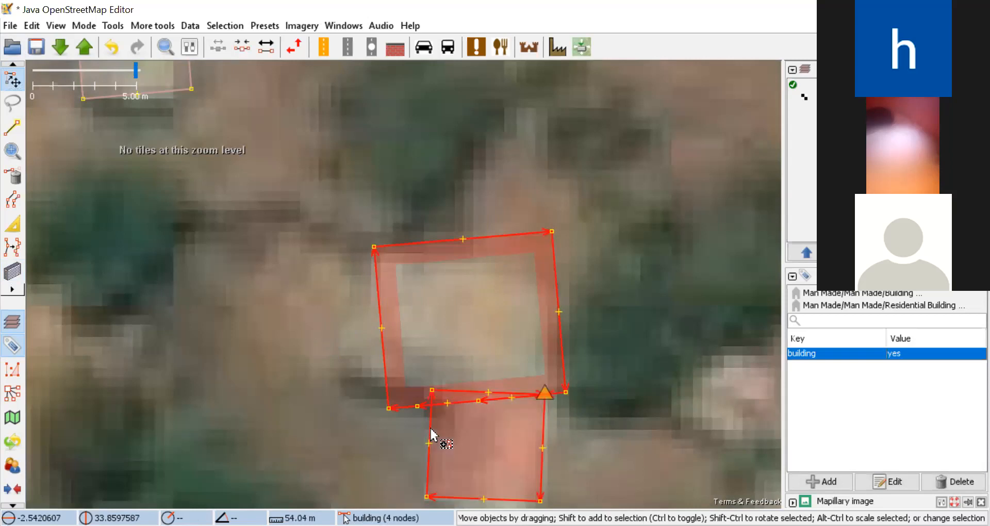
key("shift+j")
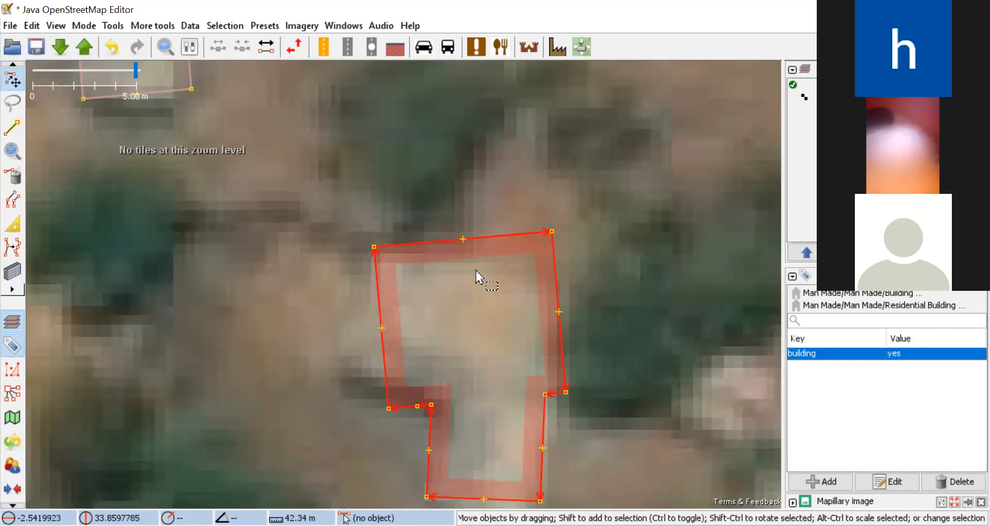
Step: Square the corners of the joined building outline and reapply the Building preset to it
key("q")
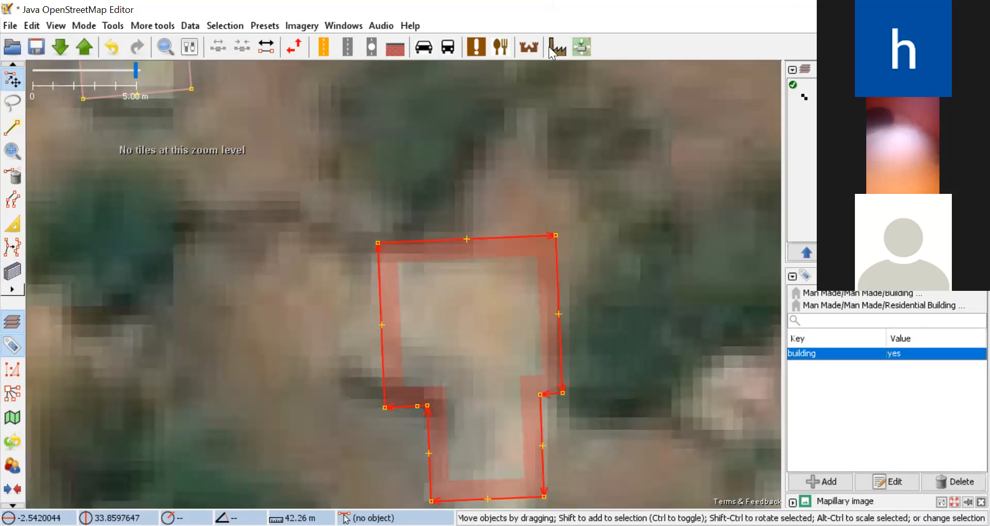
left_click(580, 48)
left_click(578, 61)
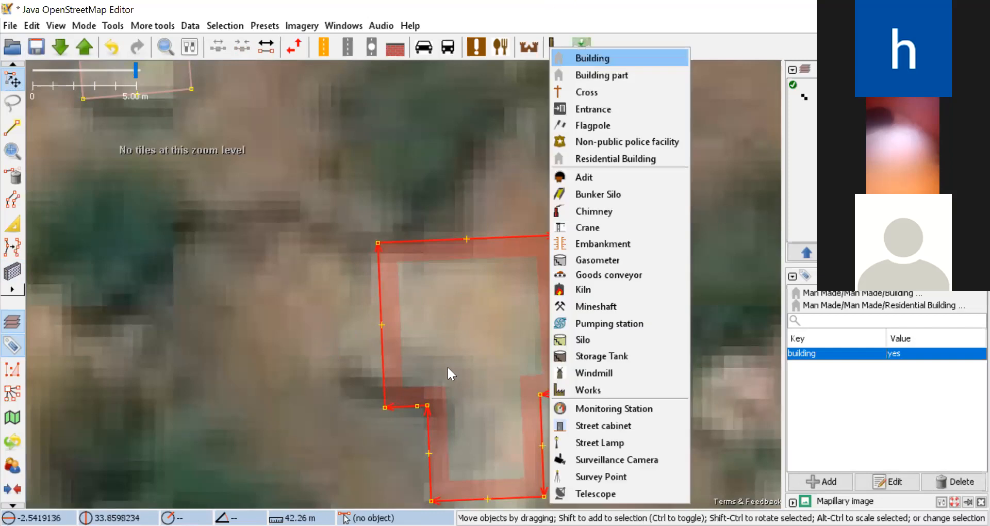
left_click(448, 370)
Step: Draw a rectangle over the pale-roofed building inside the curved hedge, just southwest of the brown-roofed building
scroll(269, 237, "down", 5)
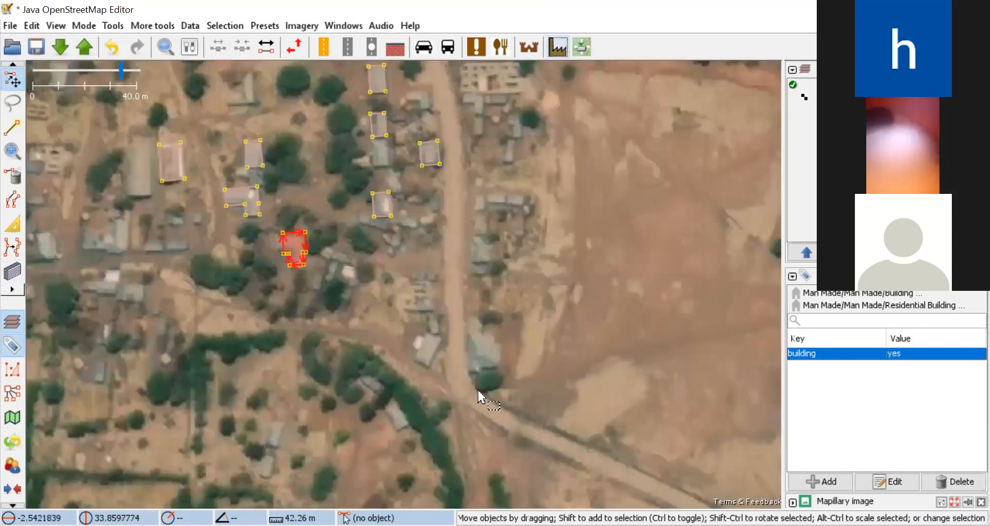
left_click_drag(436, 320, 427, 289)
left_click_drag(336, 439, 375, 269)
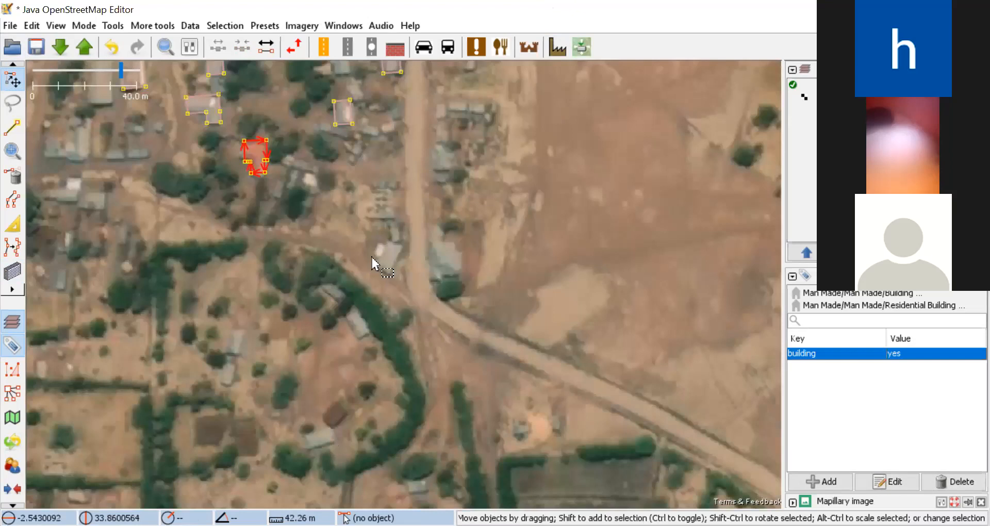
scroll(373, 257, "up", 3)
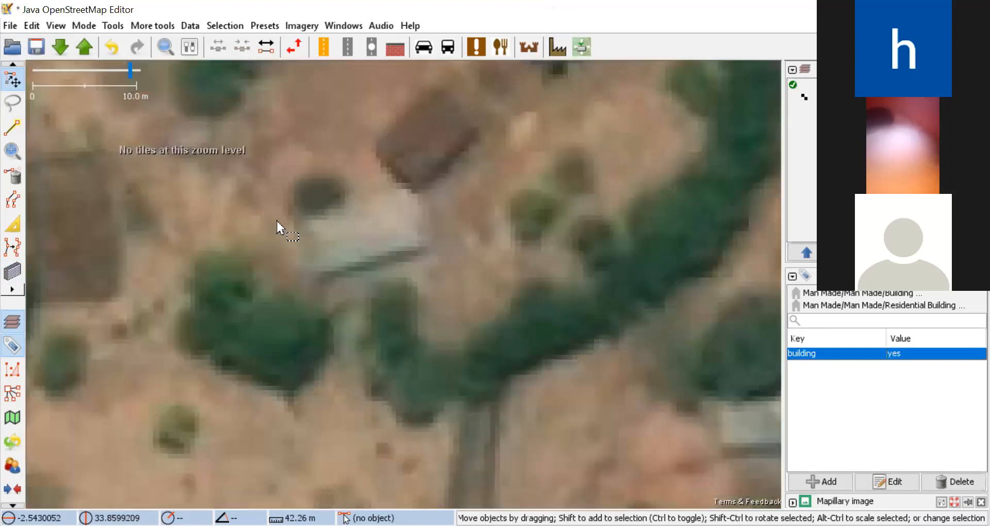
left_click(13, 270)
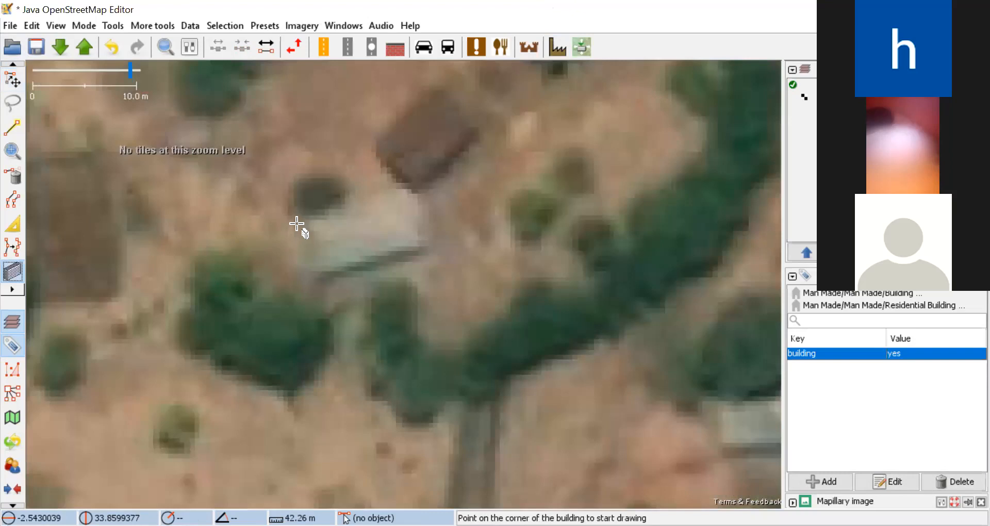
mouse_move(292, 219)
left_mouse_down()
mouse_move(323, 268)
mouse_move(429, 251)
mouse_move(442, 273)
mouse_move(436, 264)
left_mouse_up()
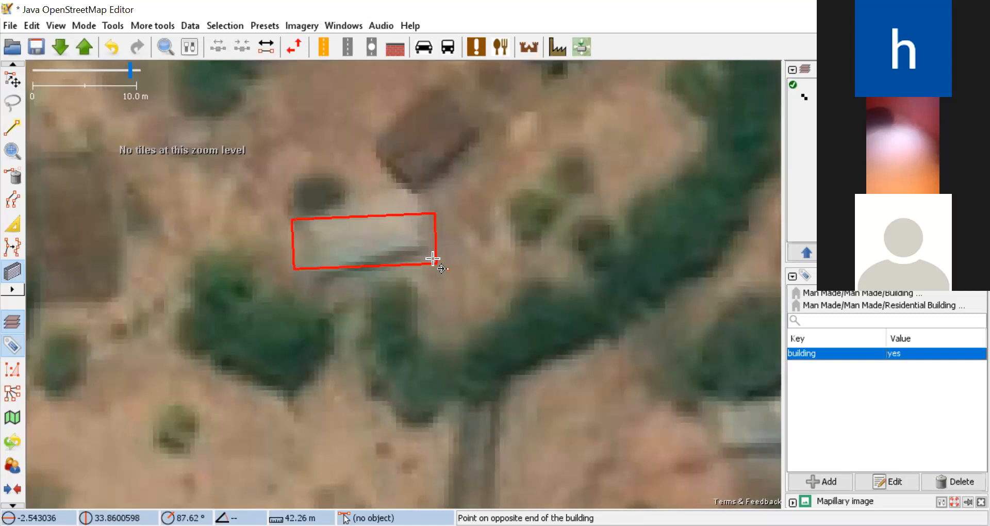
Step: Adjust the rectangle's two northern corners and its southwestern corner to fit the pale roof, and reapply the Building preset
left_click(13, 80)
left_click_drag(430, 213, 424, 192)
left_click_drag(293, 220, 289, 210)
left_click_drag(293, 265, 297, 271)
left_click(389, 210)
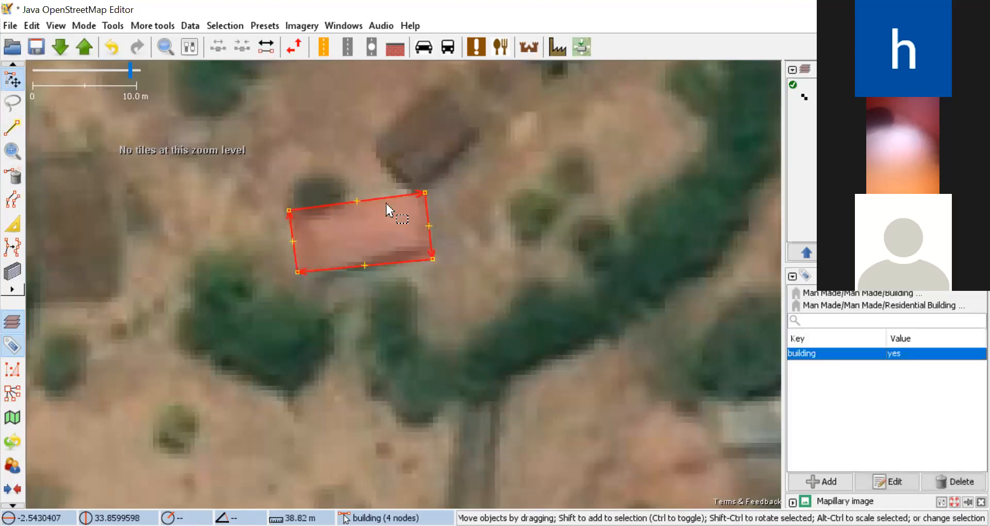
left_click(557, 44)
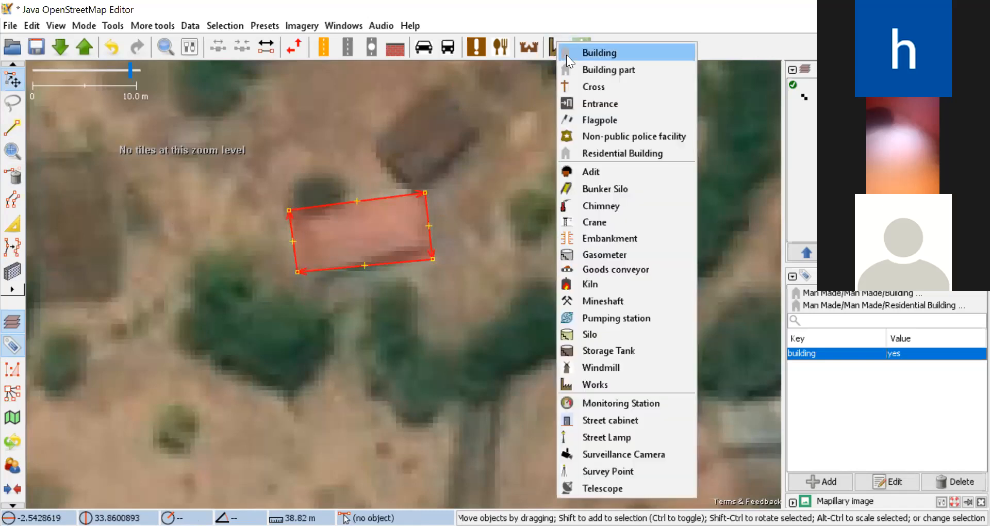
left_click(566, 55)
Step: Draw a circular building over the pale-roofed building just north of the road, west of the north-south track and beside the tall hedge
left_click_drag(442, 378, 259, 365)
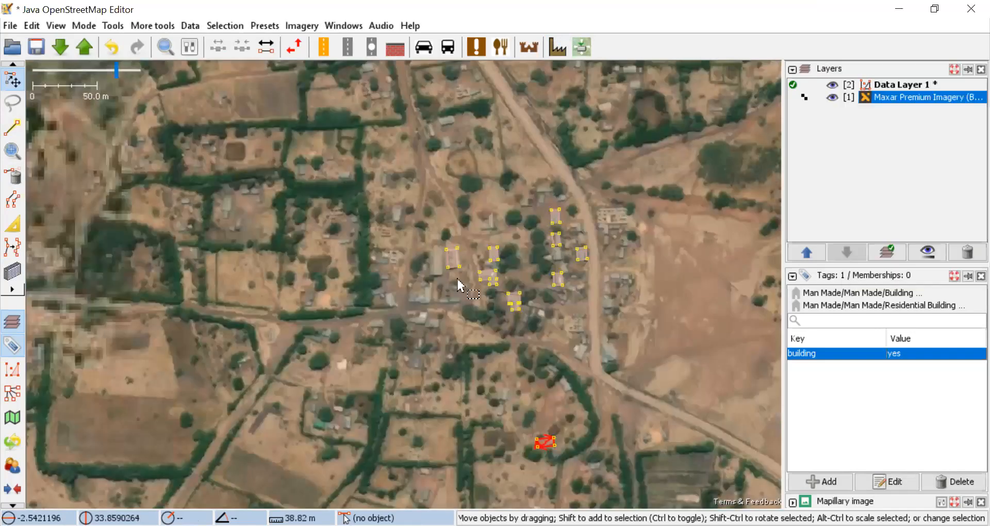
scroll(278, 266, "up", 3)
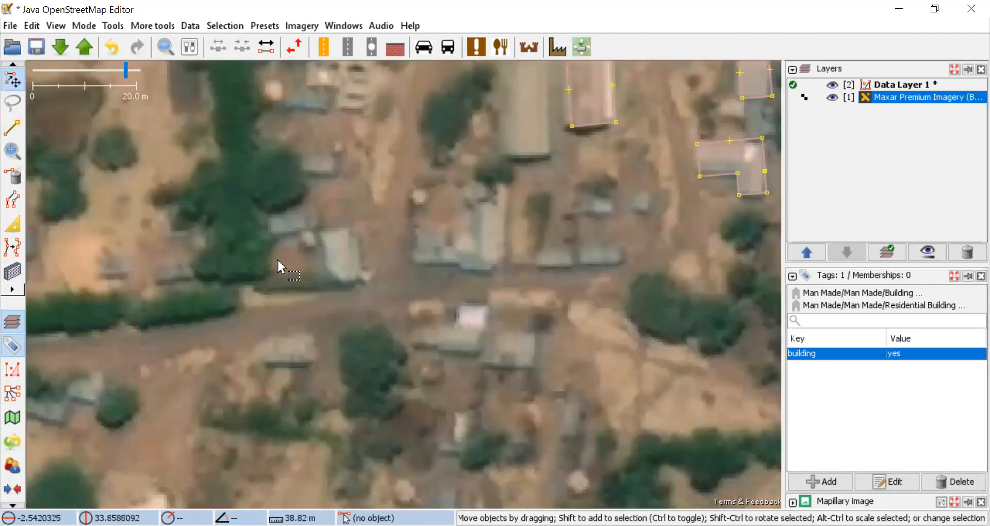
left_click(11, 273)
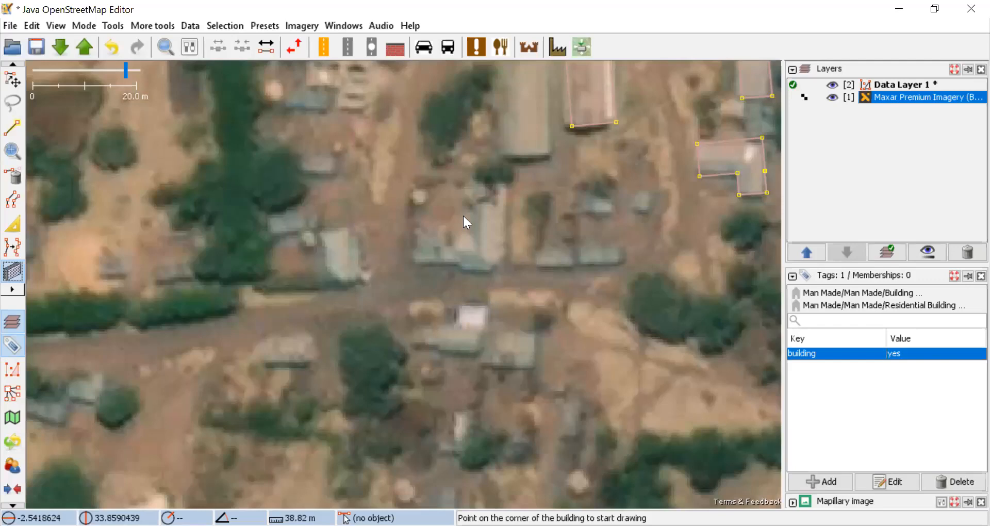
key("alt+Tab")
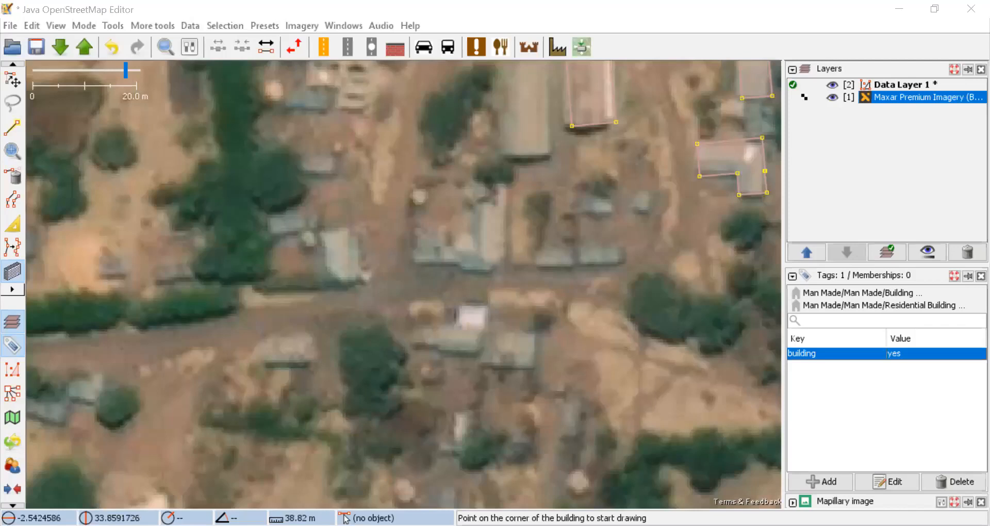
left_click(13, 276)
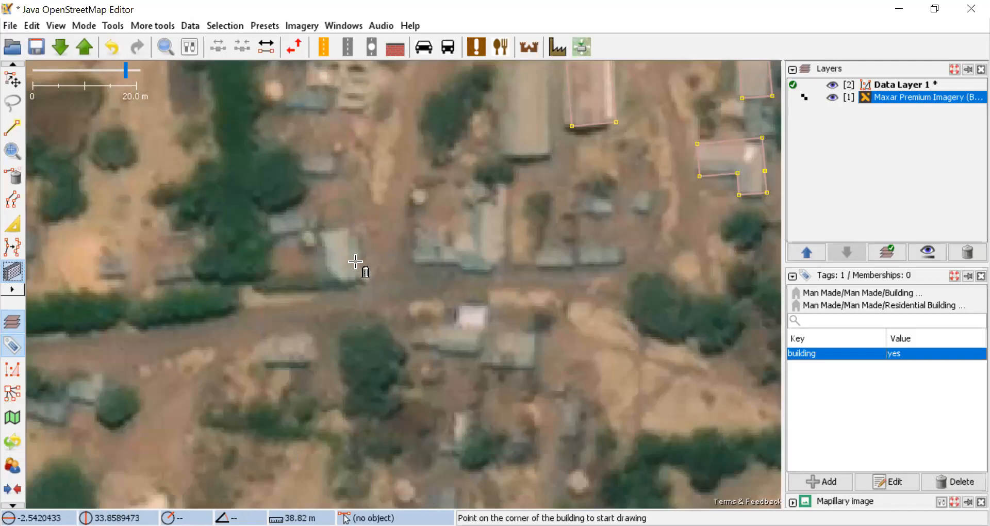
left_click(325, 232)
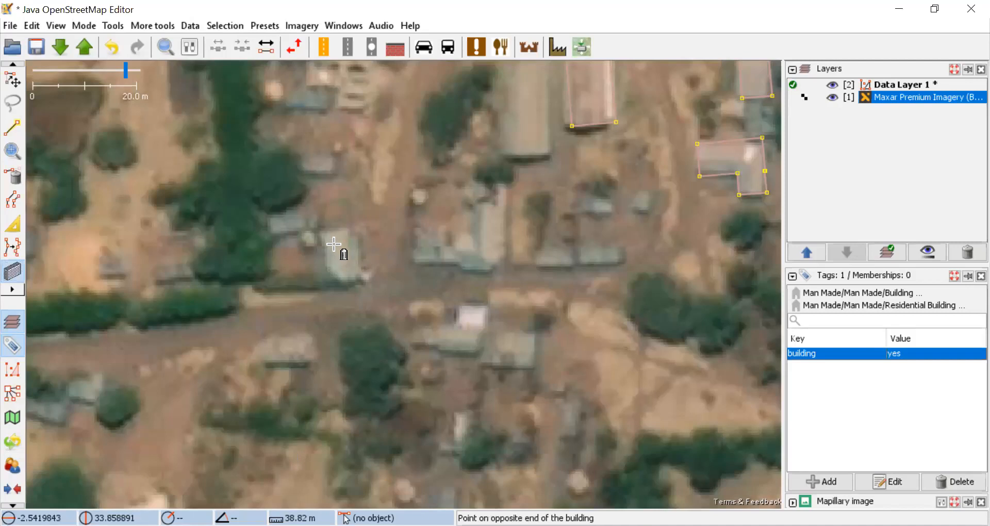
left_click(355, 273)
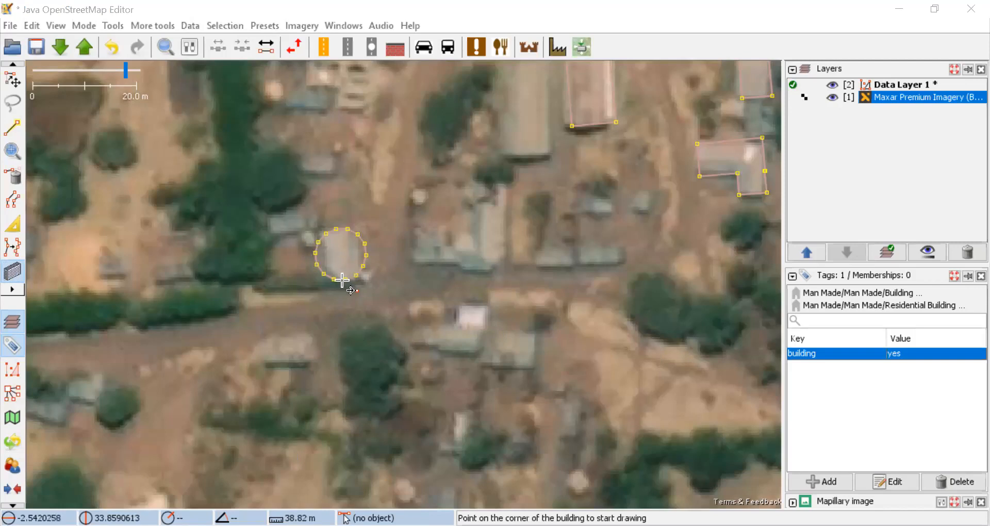
Step: Trace a closed eight-node way around the white-roofed building and its neighbour south of the road, and align its nodes in a circle
left_click(16, 280)
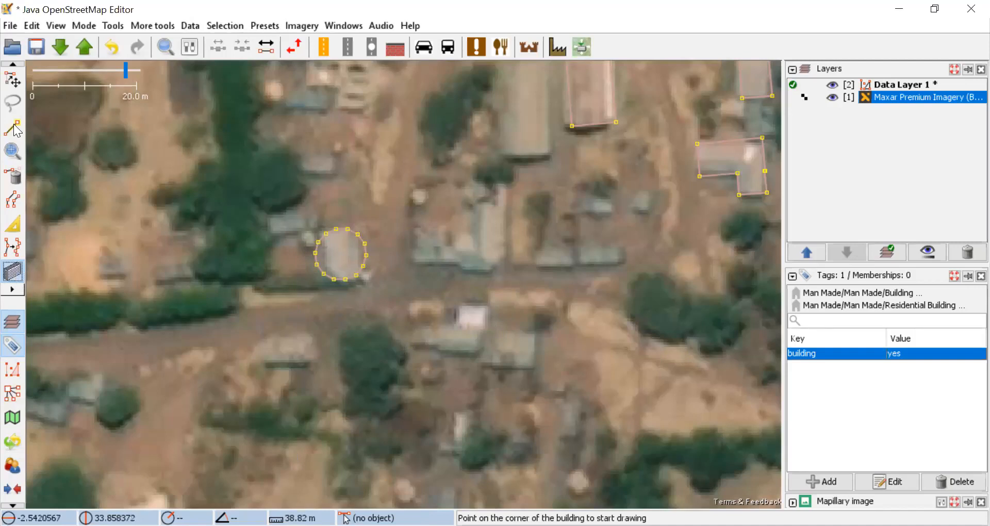
key("a")
left_click(440, 306)
left_click(468, 301)
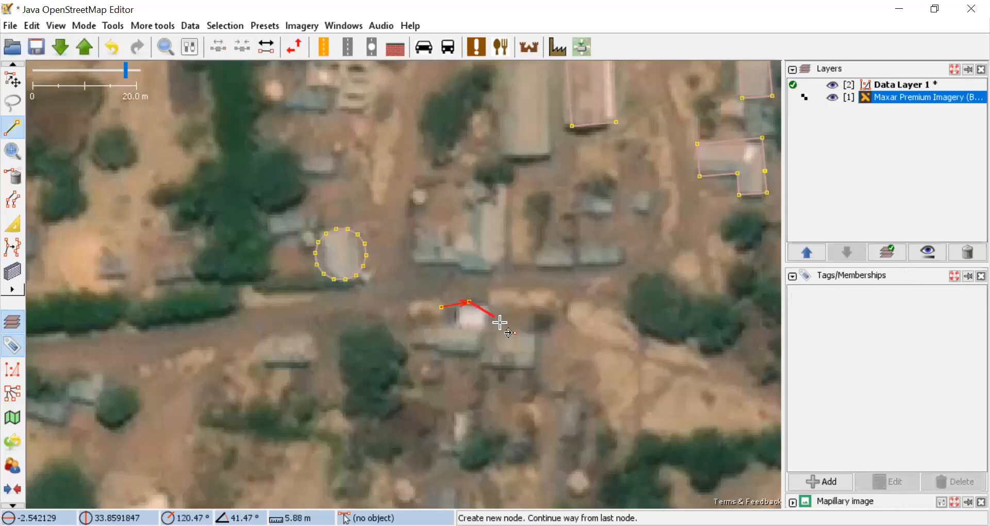
left_click(500, 323)
left_click(501, 344)
left_click(493, 379)
left_click(451, 381)
left_click(431, 354)
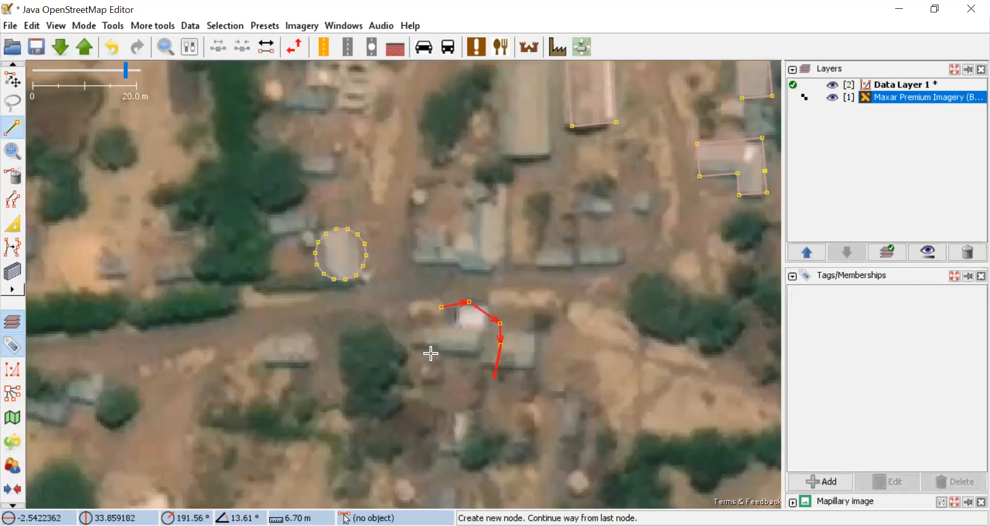
left_click(429, 335)
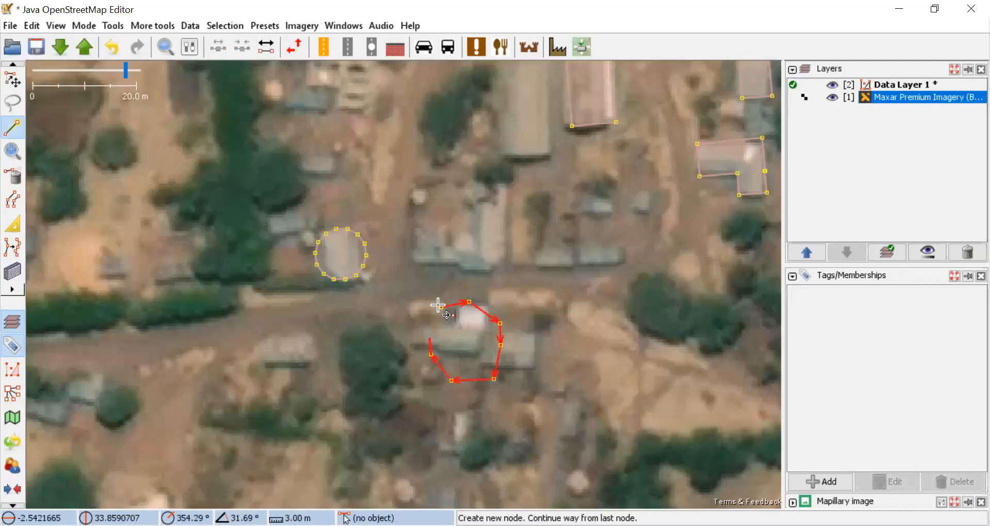
left_click(441, 306)
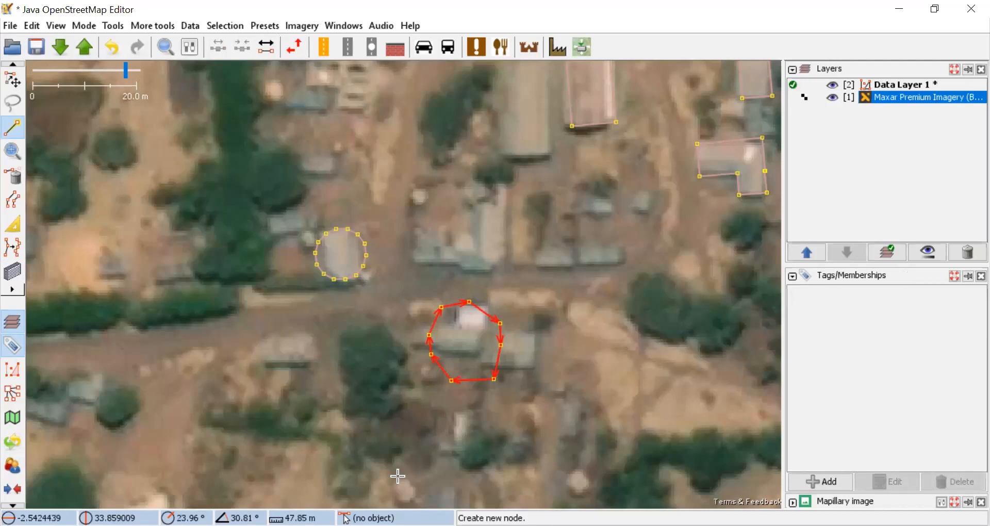
key("o")
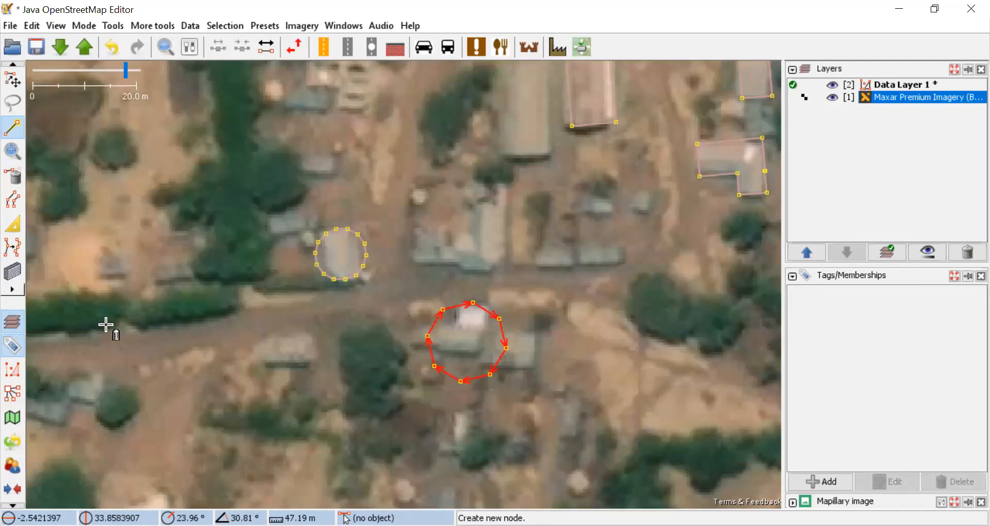
Step: Draw a rectangular building about 7.1 m long over the grey roof south of the road, west of the large tree
key("b")
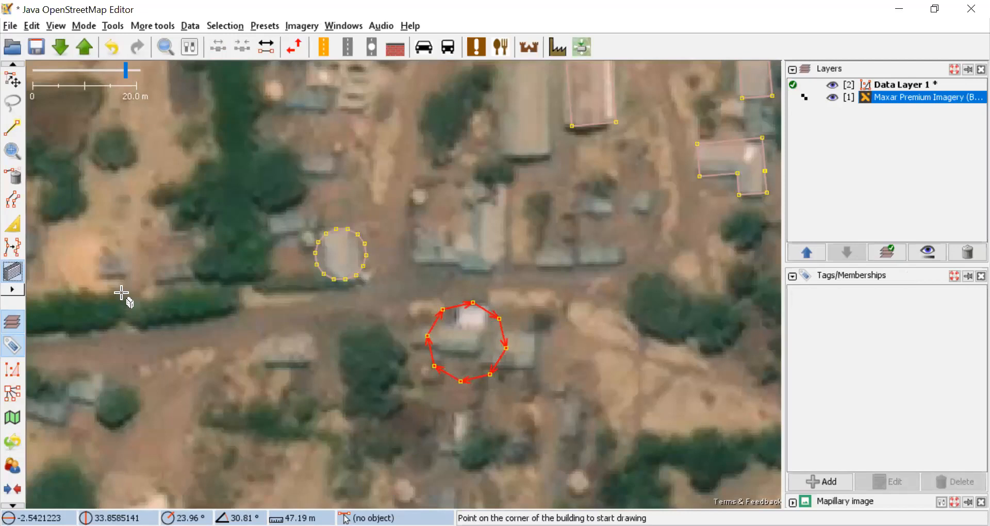
left_click(263, 332)
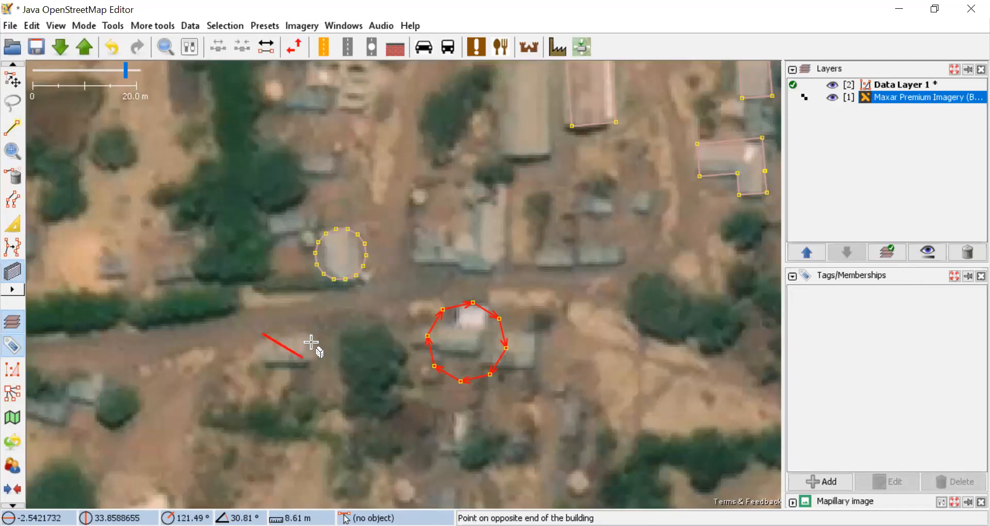
left_click(263, 362)
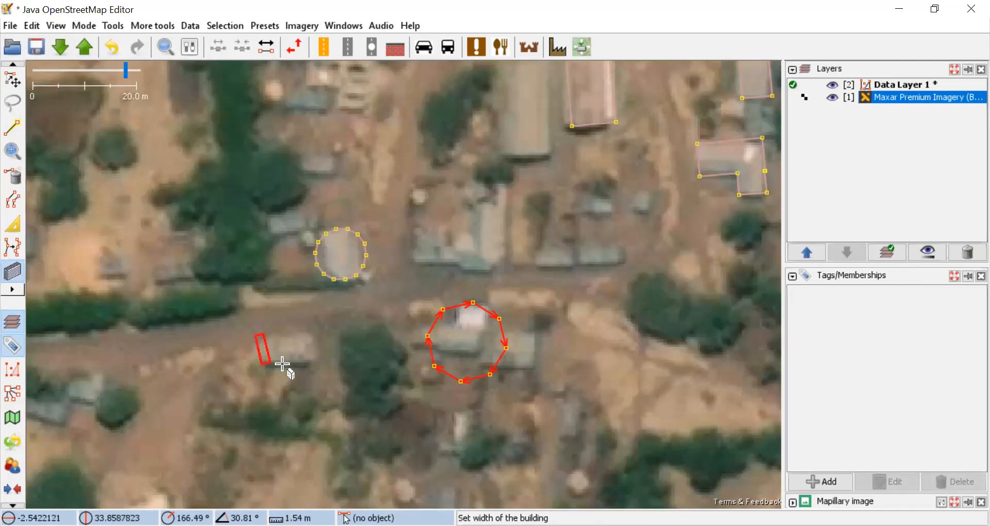
left_click(311, 370)
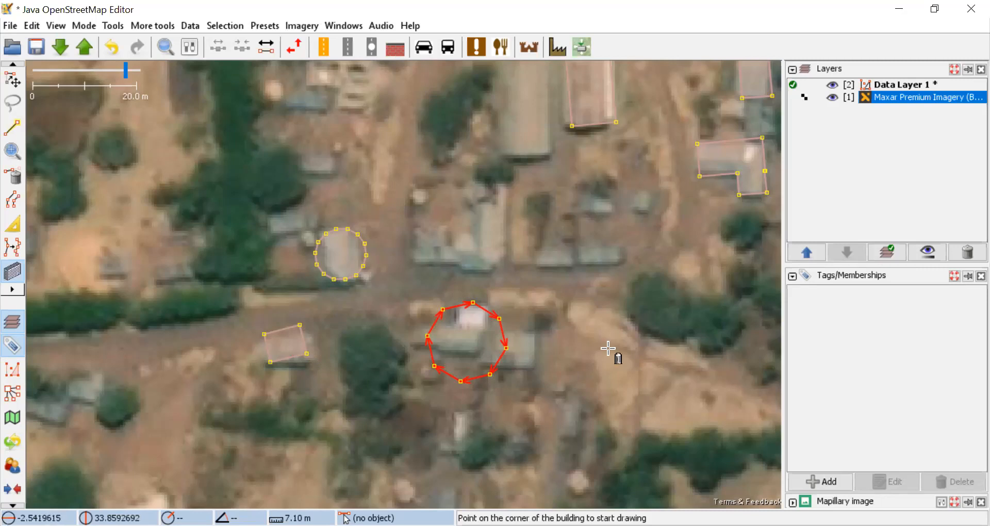
Step: Draw one circular building over the small round hut farther south and a second, larger one on the bare ground west of it
left_click_drag(502, 353, 465, 268)
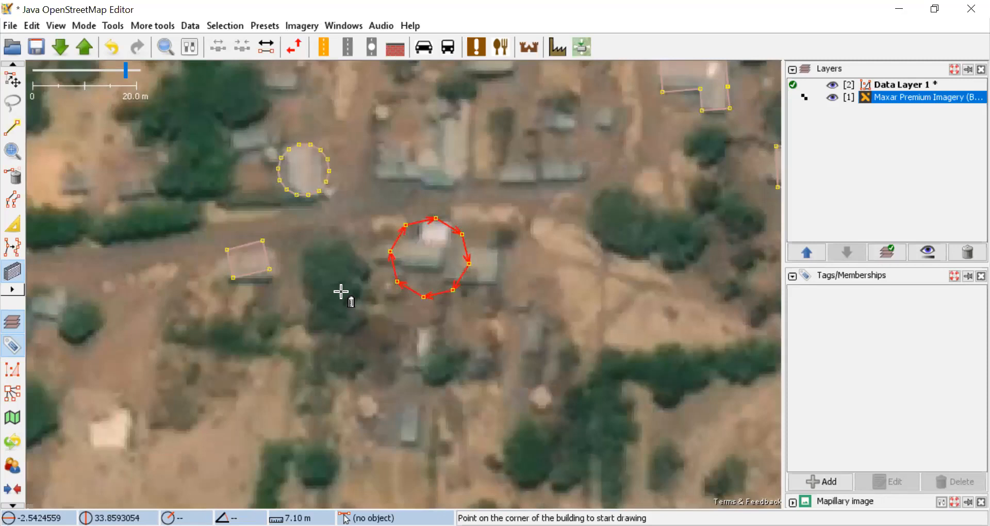
left_click_drag(366, 273, 365, 134)
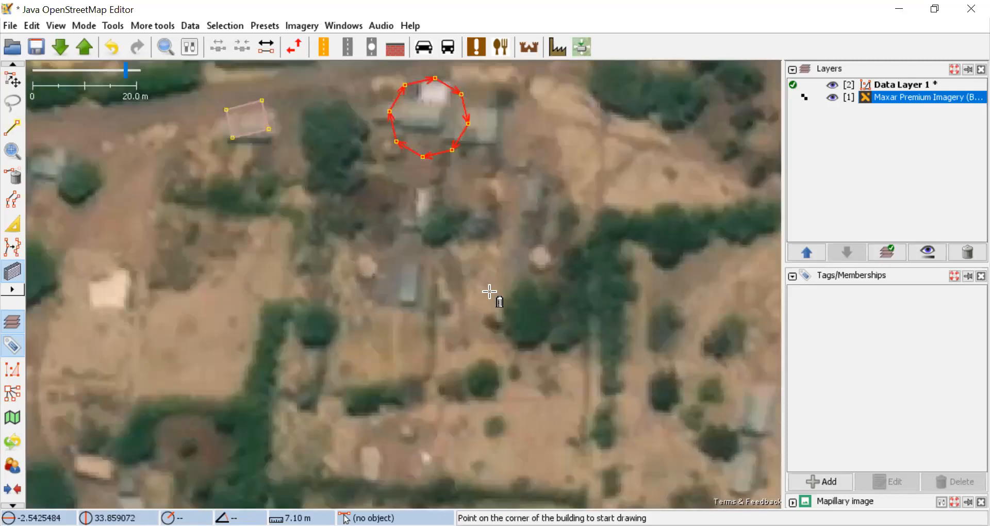
left_click(530, 237)
scroll(531, 237, "up", 1)
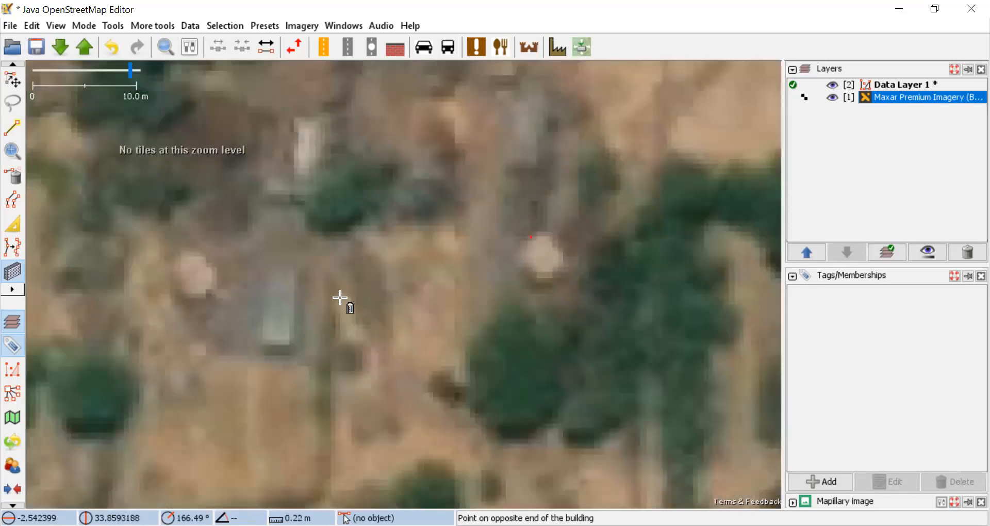
left_click_drag(359, 275, 409, 329)
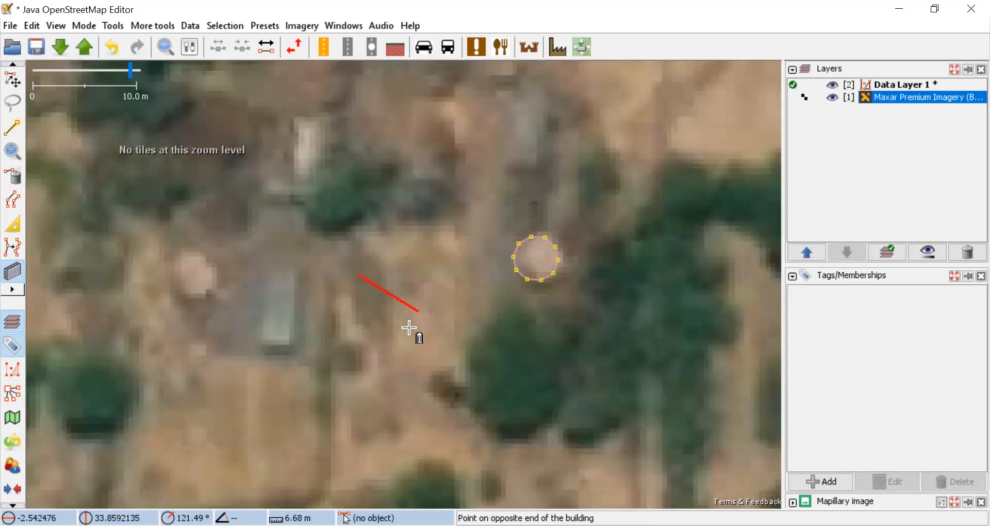
left_click(418, 311)
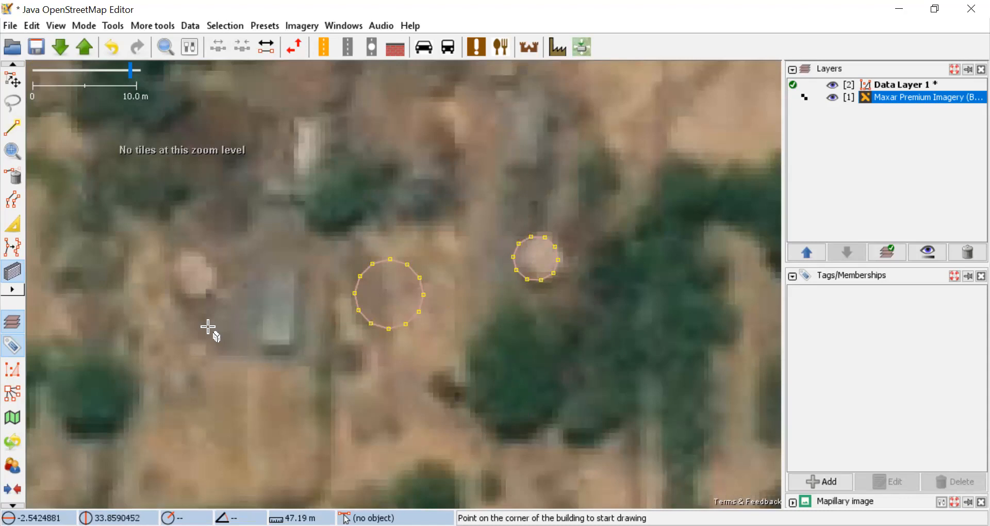
Step: Draw a narrow rectangular building about 7.3 m long over the grey-green roof west of the two circular buildings
left_click(259, 272)
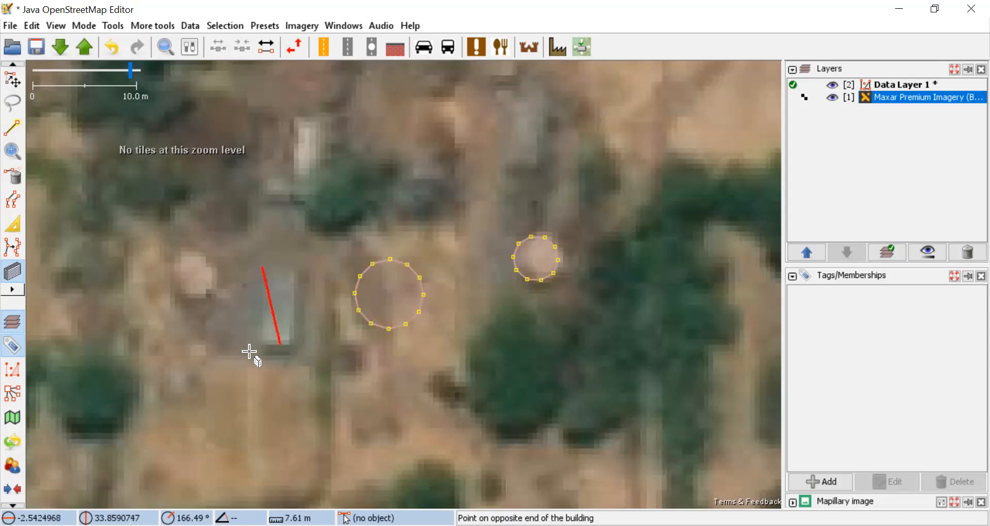
scroll(251, 349, "up", 2)
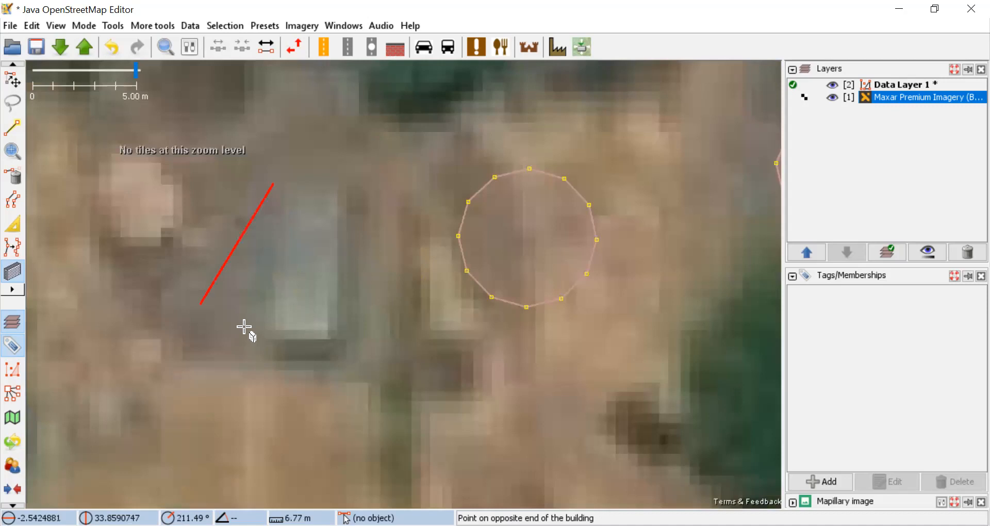
left_click(342, 196)
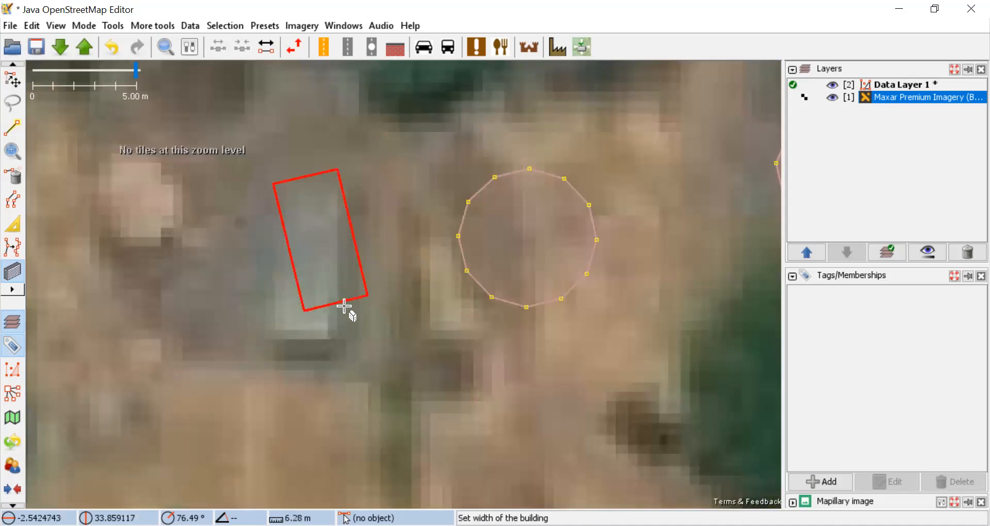
left_click(333, 235)
Step: Trace a closed eight-node way on the ground just northwest of the white-roofed building in the western compound, and align its nodes in a circle
scroll(333, 235, "down", 6)
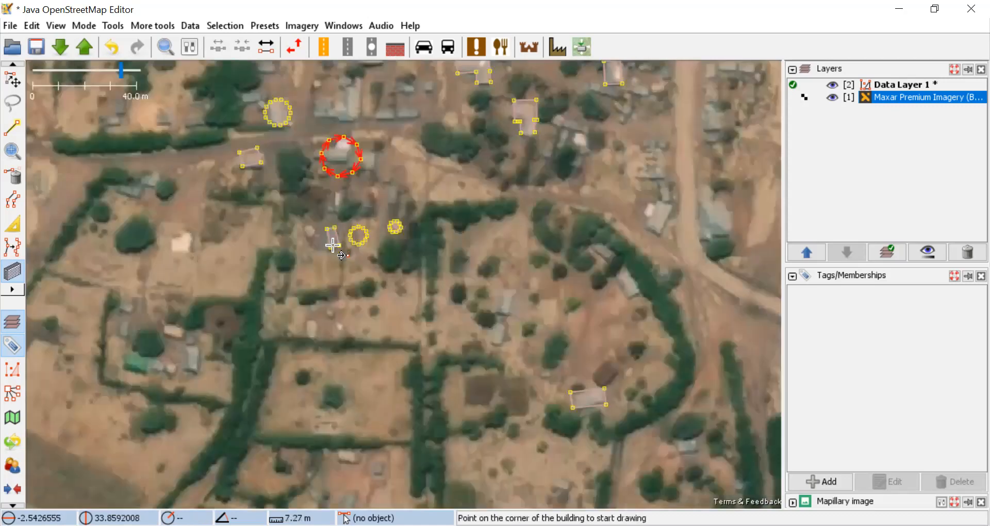
left_click(10, 128)
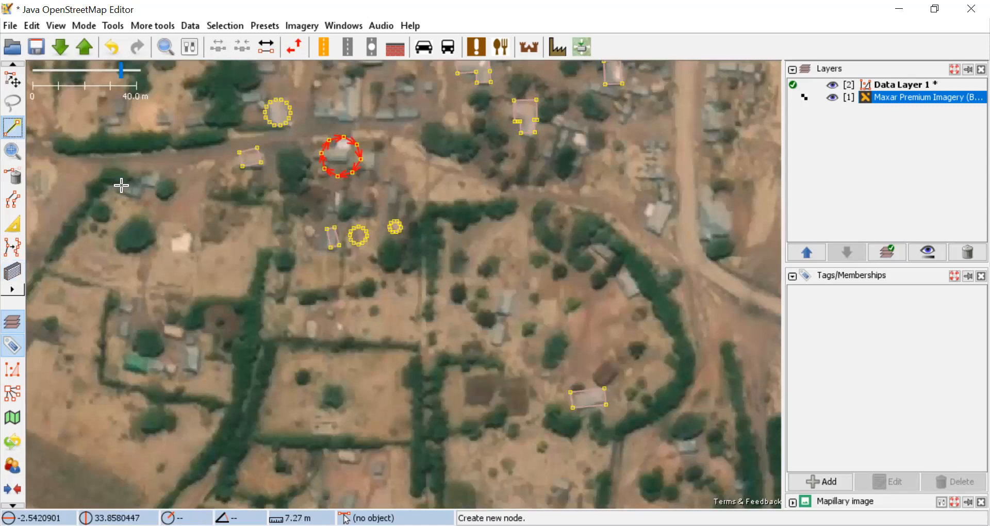
scroll(123, 178, "up", 2)
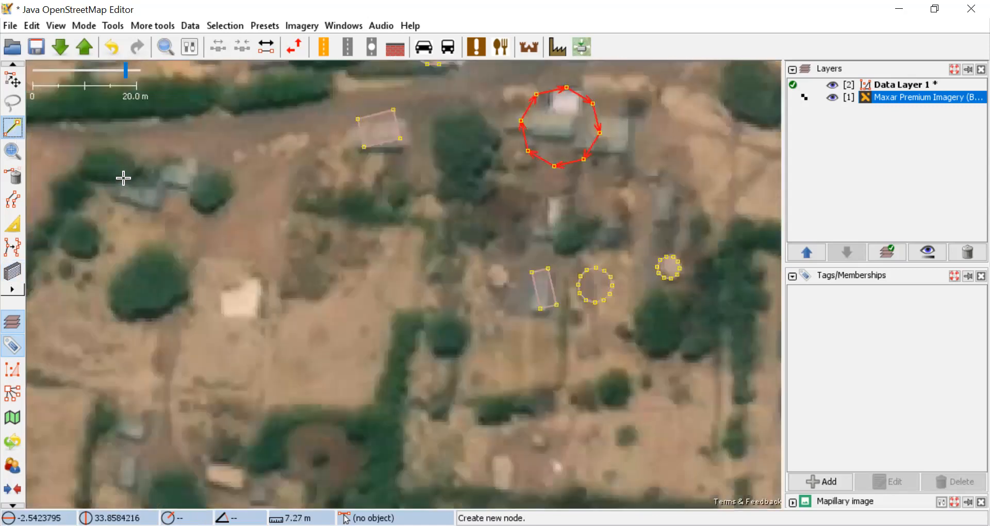
left_click(180, 207)
left_click(208, 209)
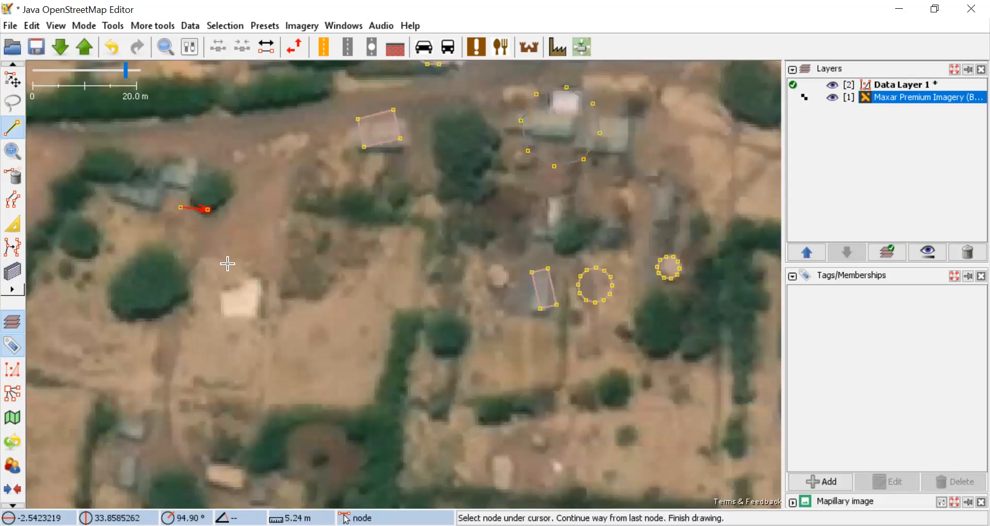
left_click(235, 246)
left_click(226, 265)
left_click(189, 288)
left_click(152, 268)
left_click(147, 238)
left_click(153, 222)
left_click(174, 206)
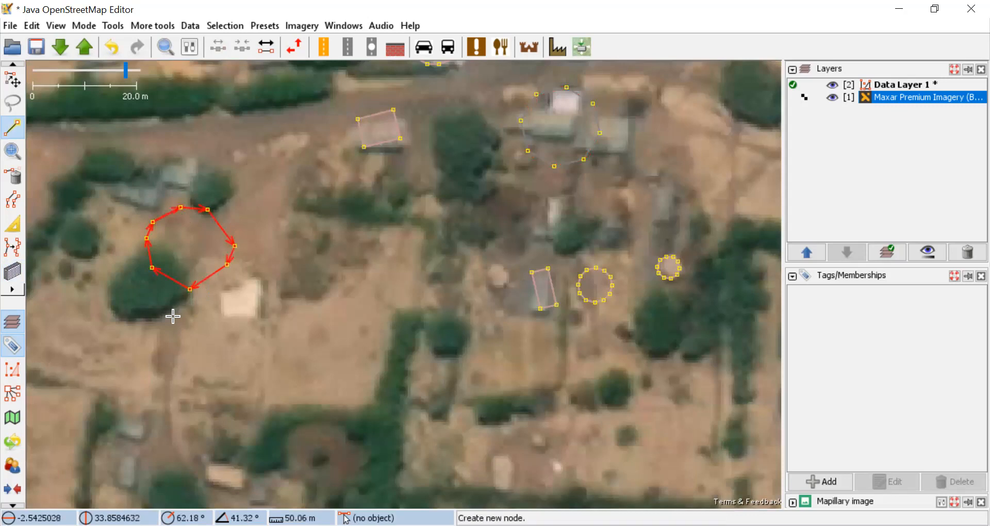
key("o")
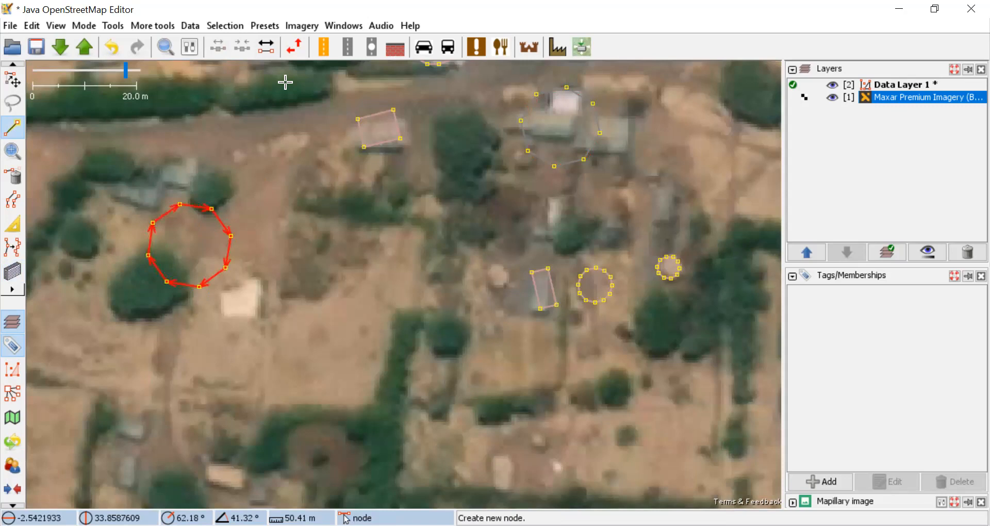
Step: Trace the main dirt road as one open way about 532 m long, from northwest of the buildings down past the southeastern fields
scroll(345, 281, "down", 2)
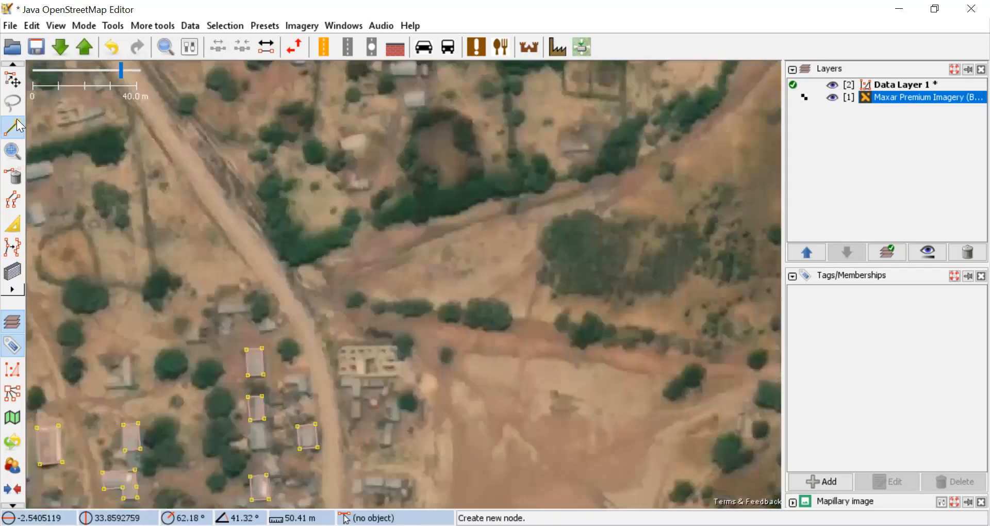
left_click(151, 112)
left_click(248, 244)
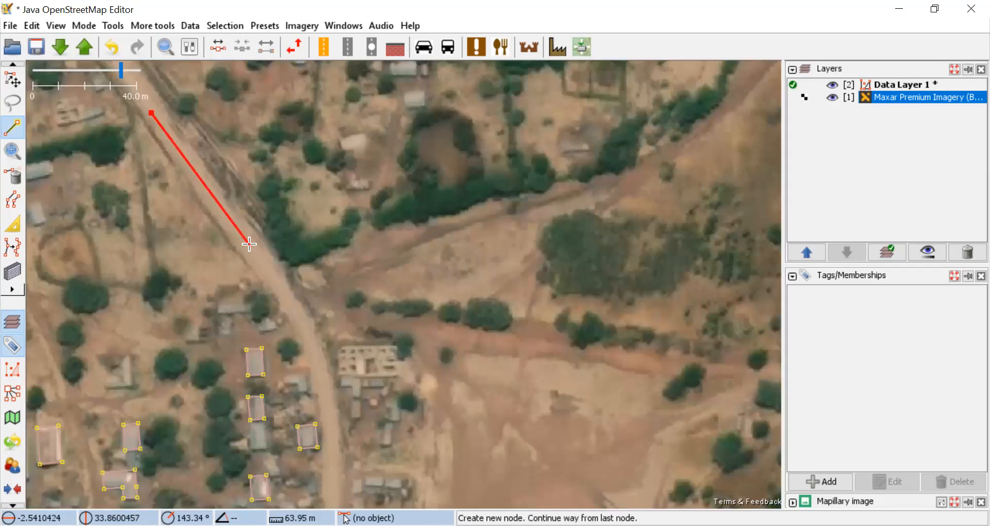
left_click(306, 329)
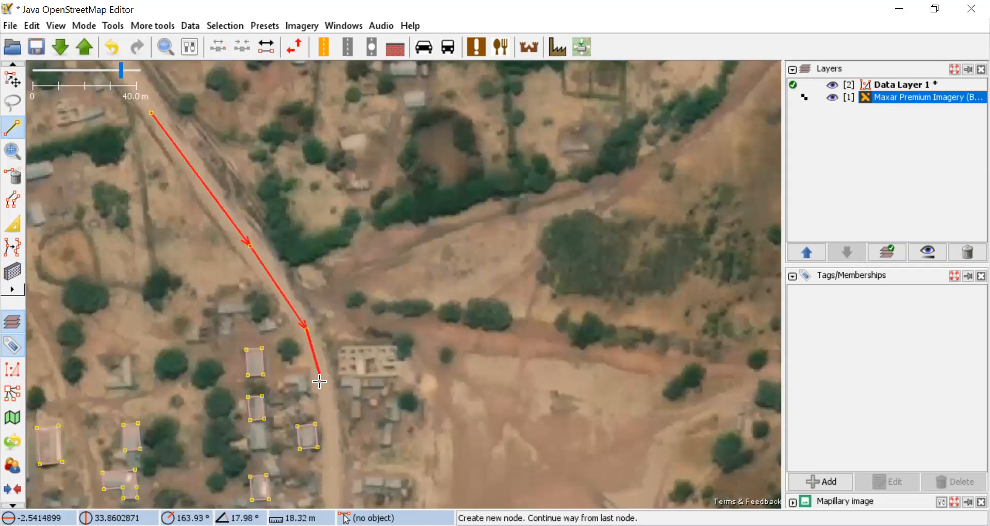
left_click(330, 399)
left_click_drag(330, 400, 321, 137)
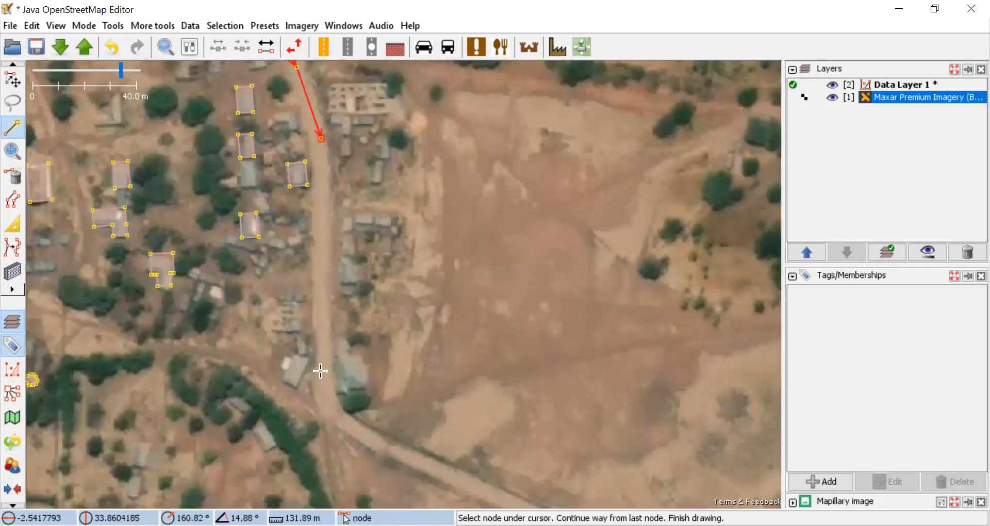
left_click(374, 432)
left_click(463, 472)
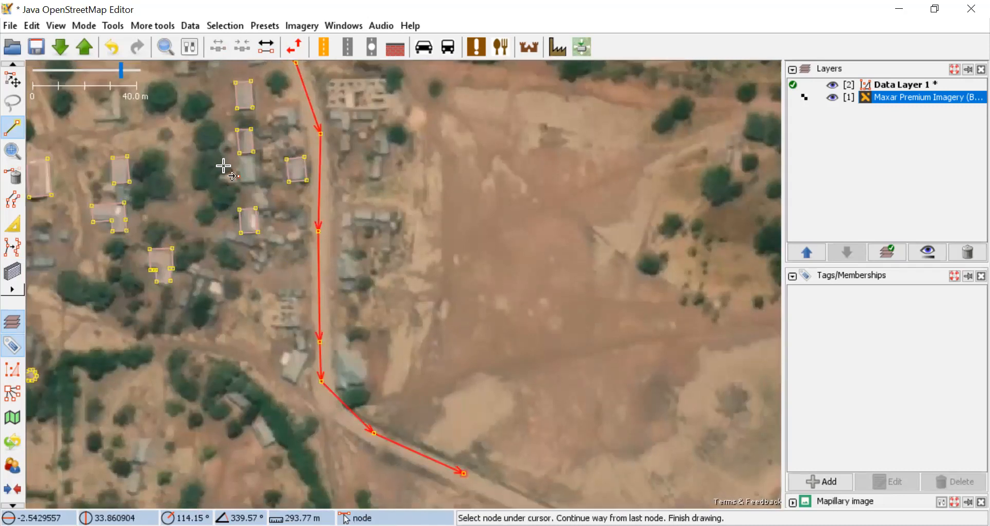
left_click(538, 358)
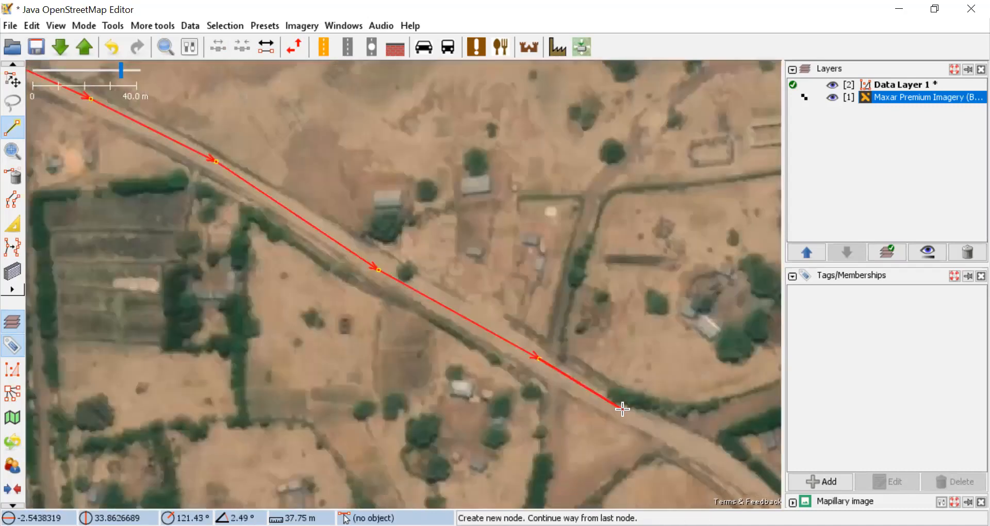
left_click(622, 408)
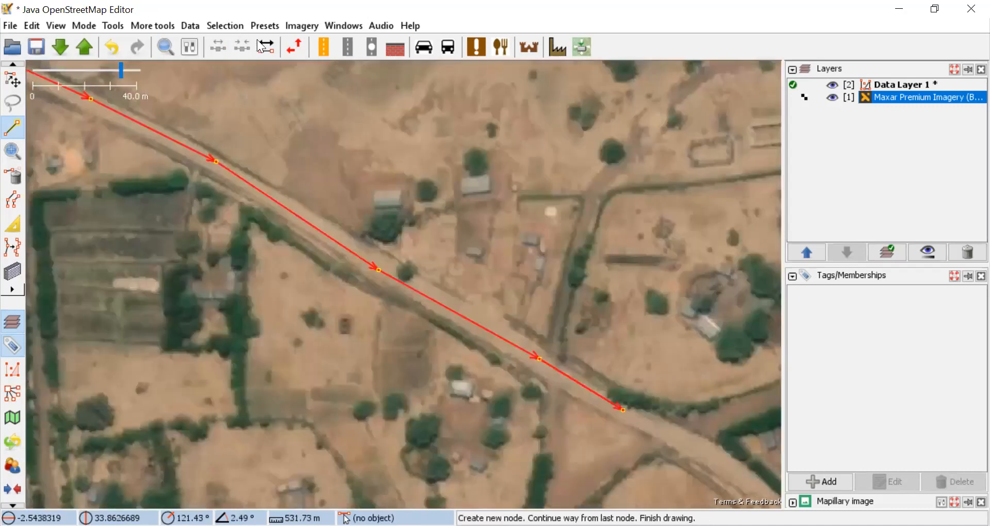
Step: Tag the traced road with the Highways/Streets/Unclassified preset, leaving all optional attributes empty
left_click(267, 23)
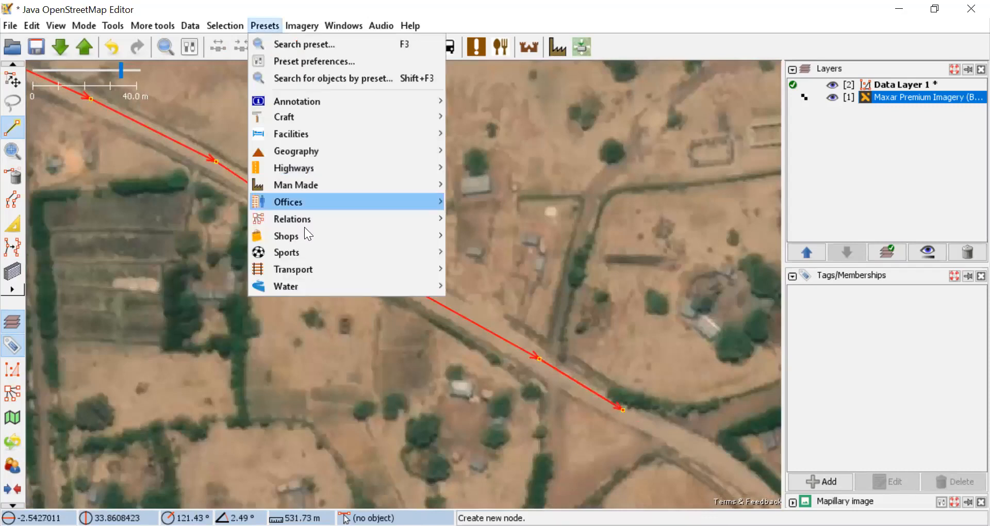
mouse_move(300, 170)
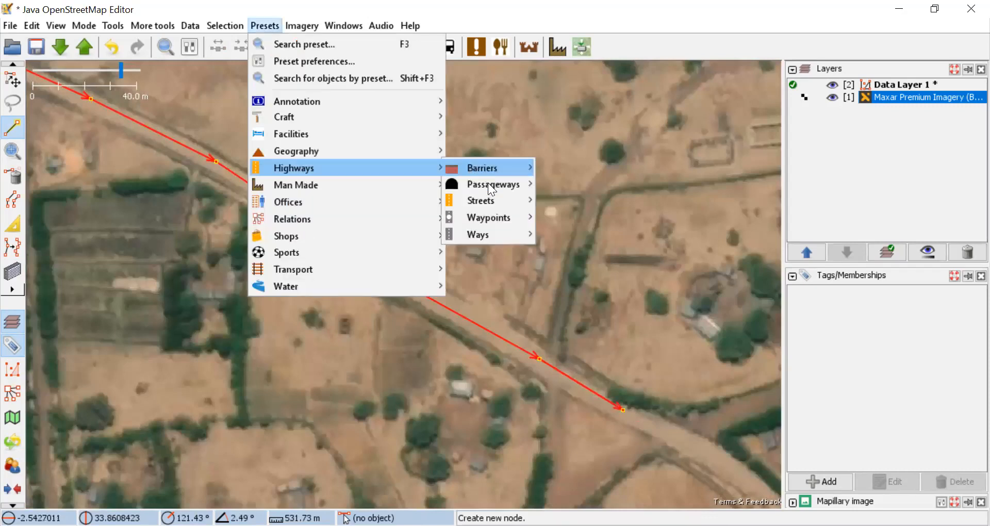
mouse_move(488, 184)
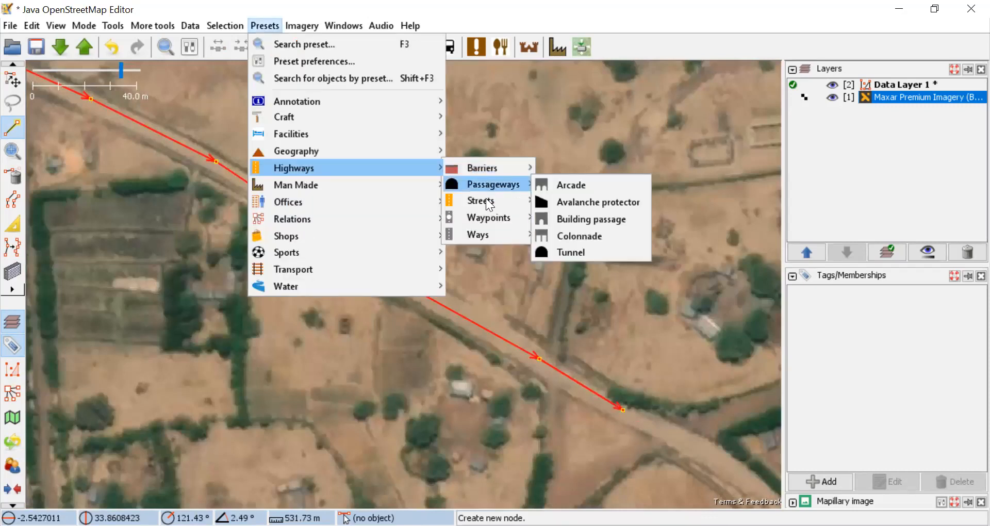
left_click(591, 438)
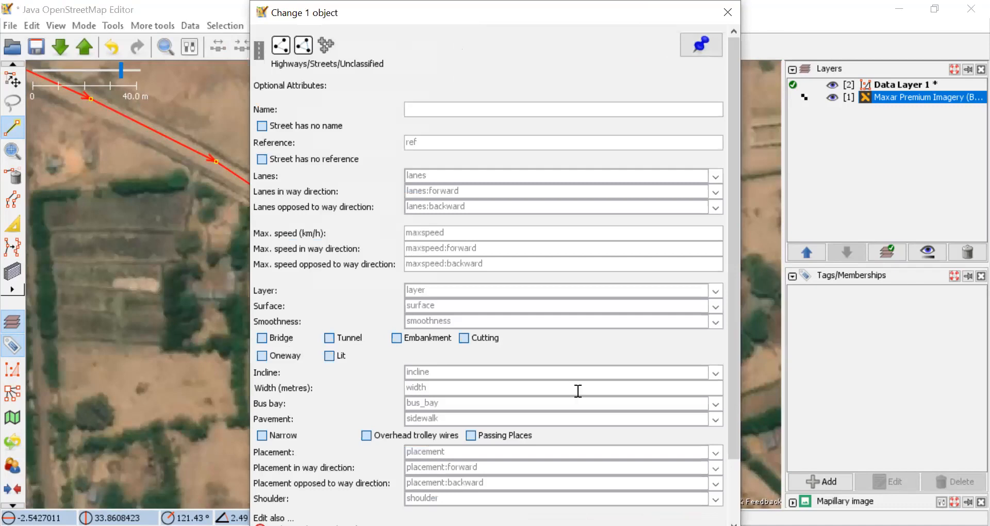
scroll(737, 476, "down", 1)
scroll(737, 479, "down", 2)
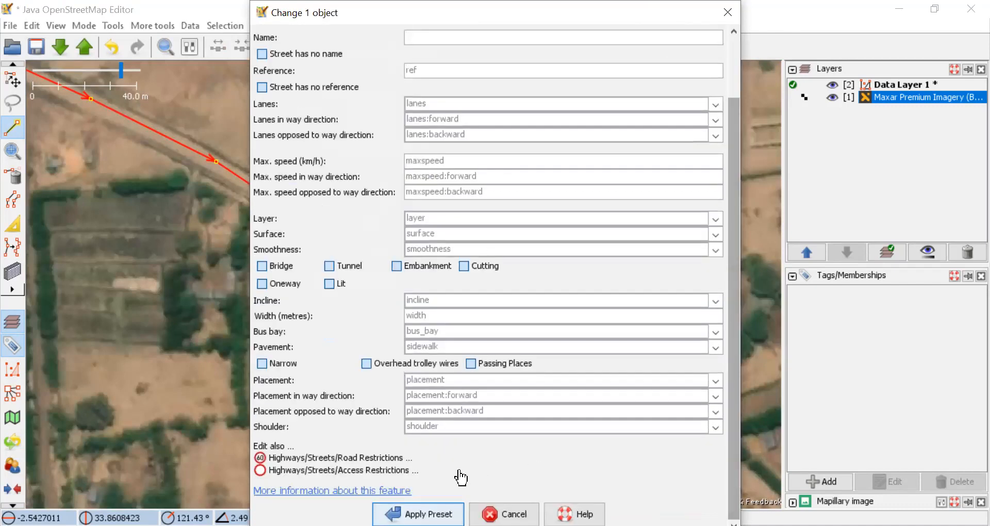
left_click(417, 513)
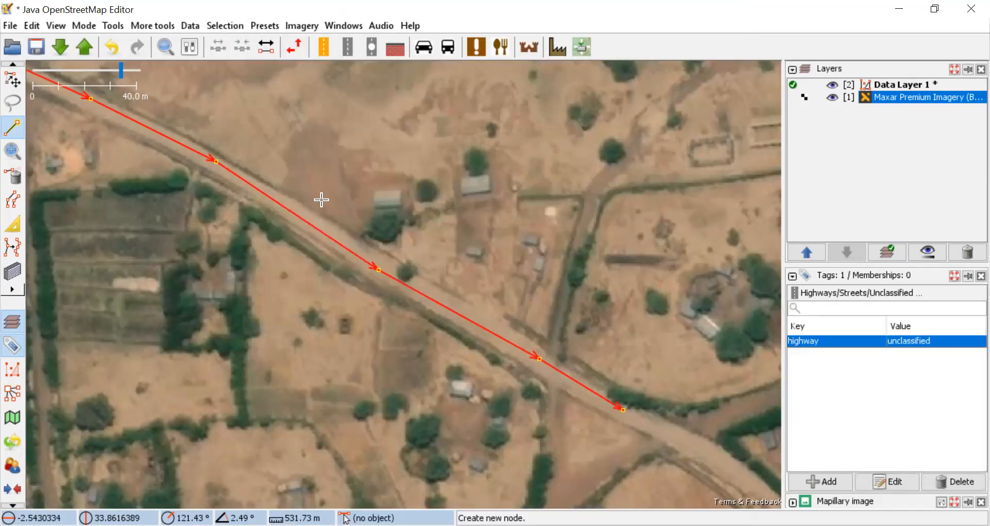
Step: Hide the Maxar Premium Imagery layer and look over the mapped road and buildings on the bare background
scroll(320, 199, "down", 5)
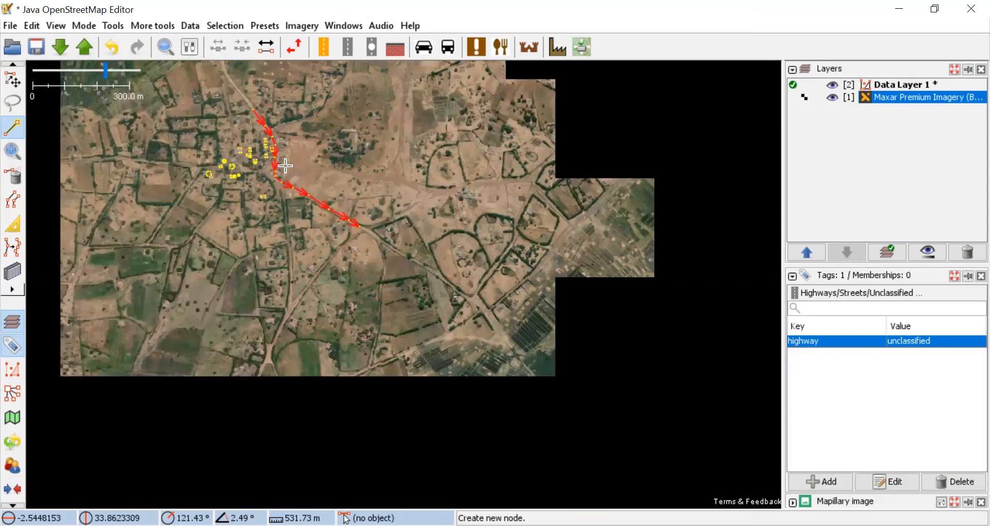
scroll(275, 129, "up", 5)
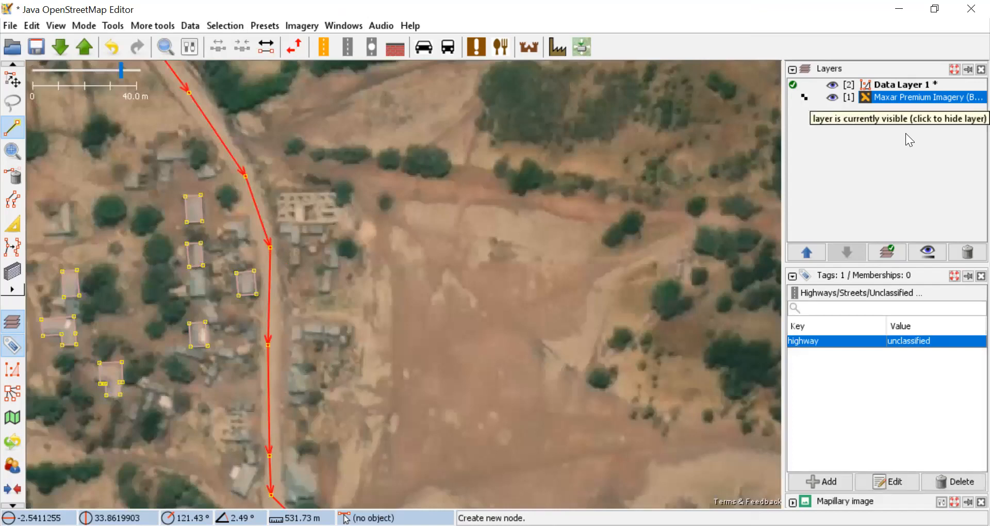
left_click(831, 97)
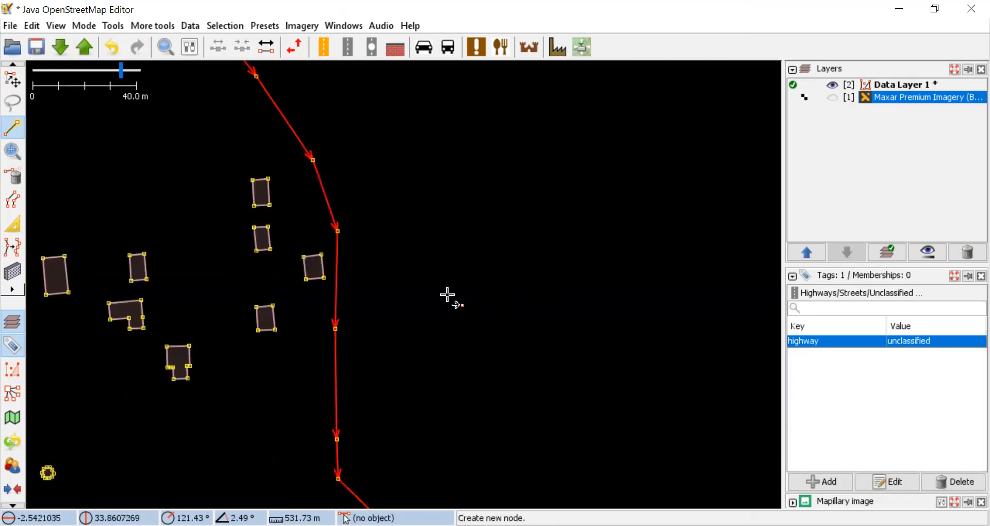
scroll(447, 295, "down", 2)
scroll(402, 309, "up", 2)
scroll(373, 353, "down", 2)
scroll(308, 356, "up", 2)
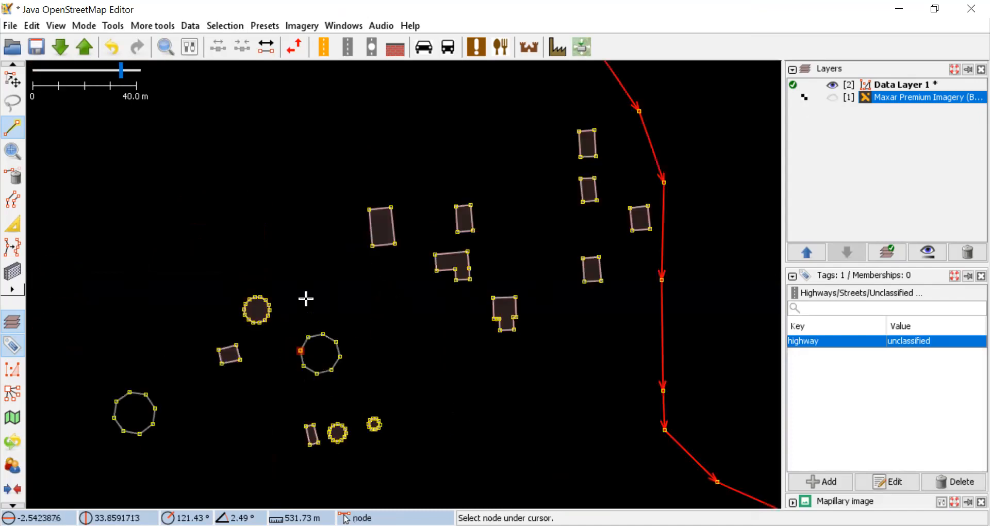
left_click_drag(674, 212, 465, 327)
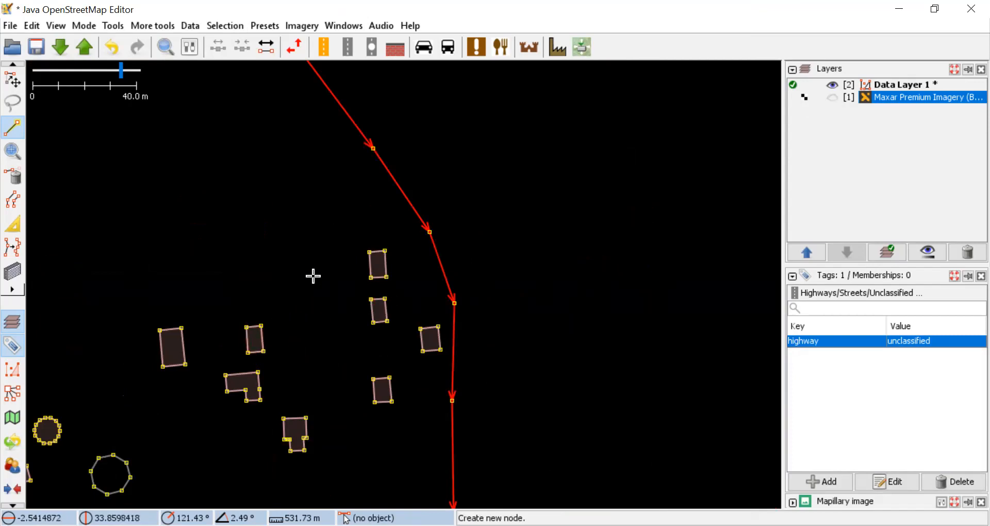
scroll(508, 293, "down", 2)
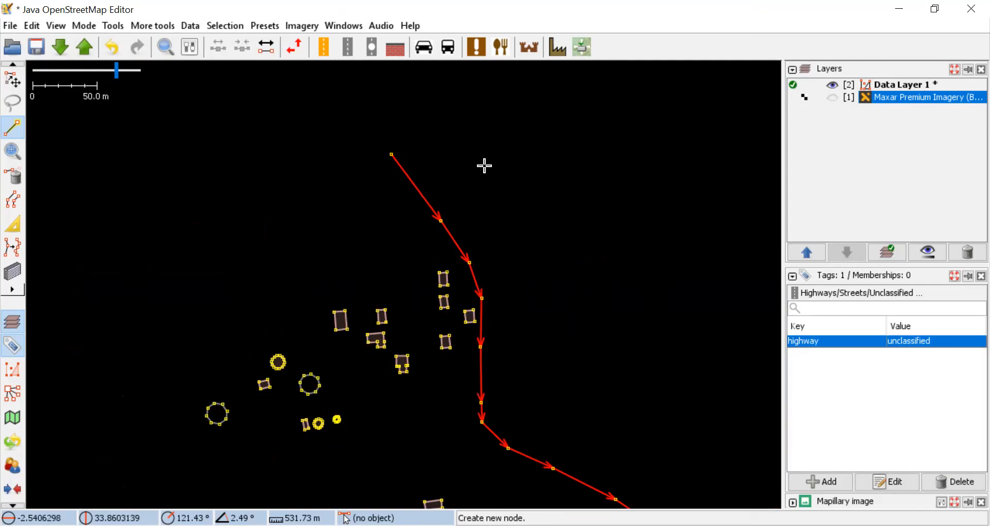
Step: Switch to Chrome, search for "tasking manager hot" and open the HOT Tasking Manager site
key("alt+Tab")
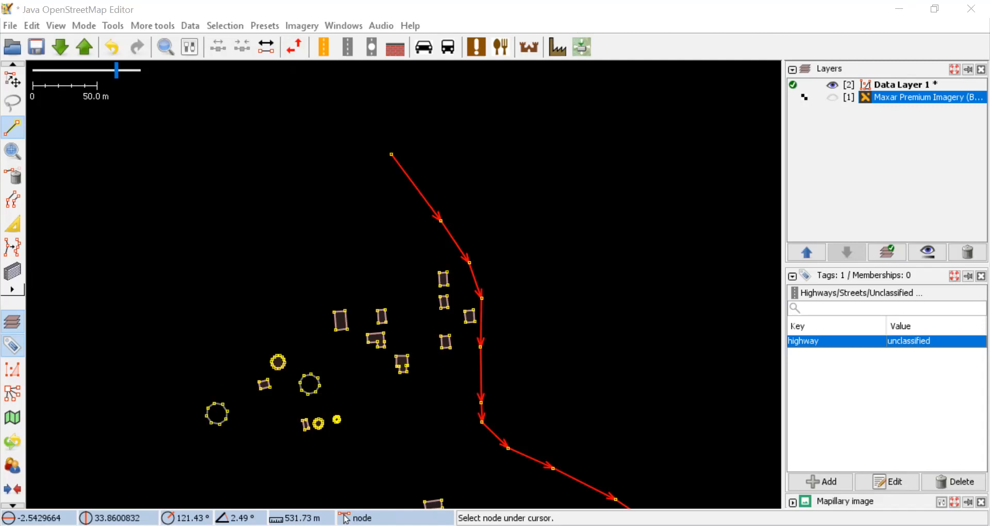
key("alt+Tab")
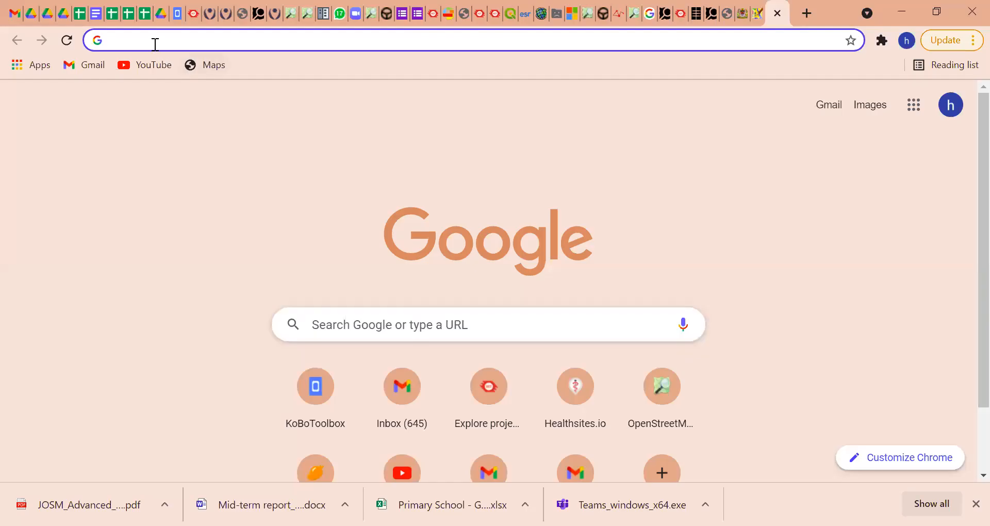
left_click(155, 44)
type("T")
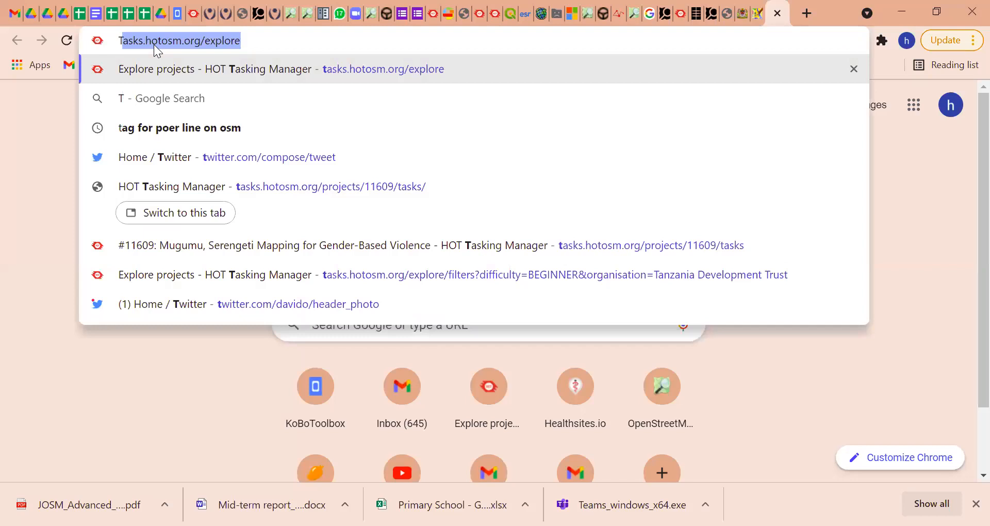
type("as")
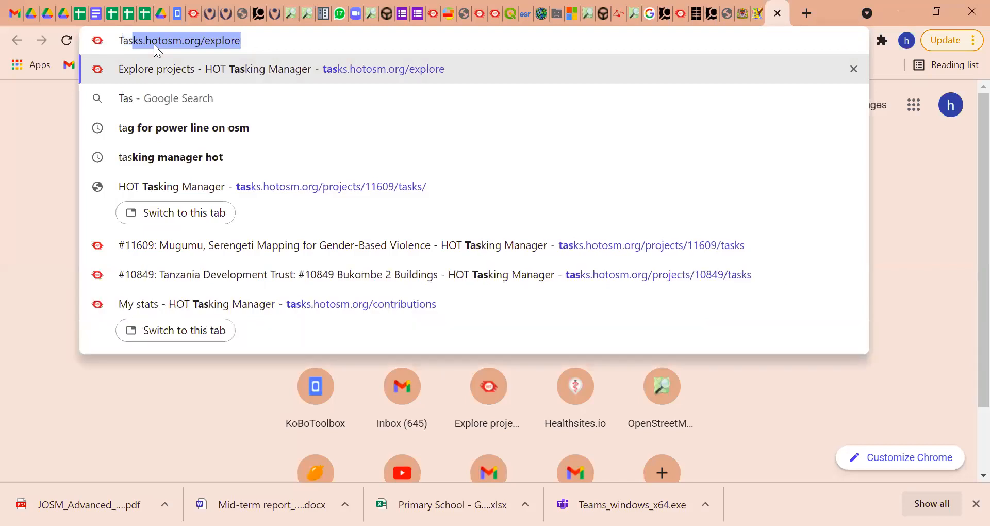
type("king")
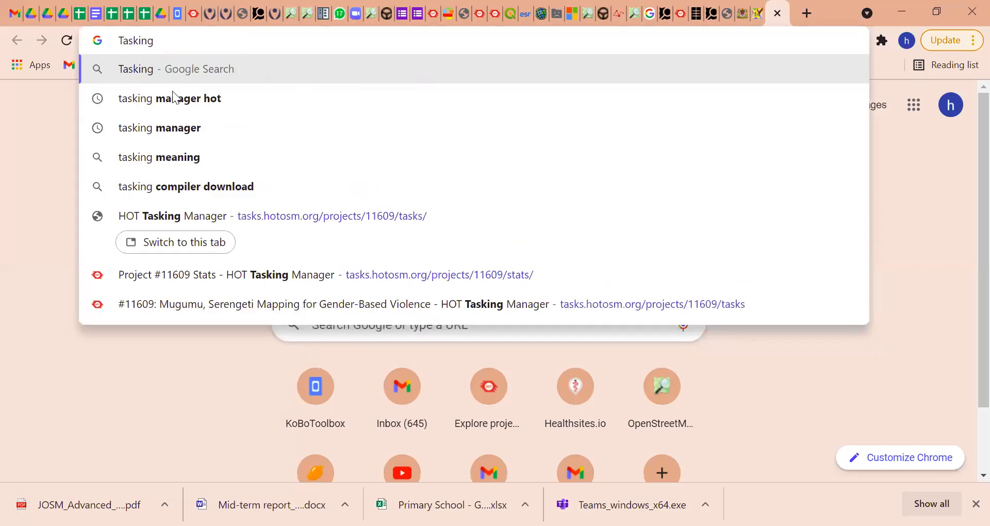
left_click(173, 91)
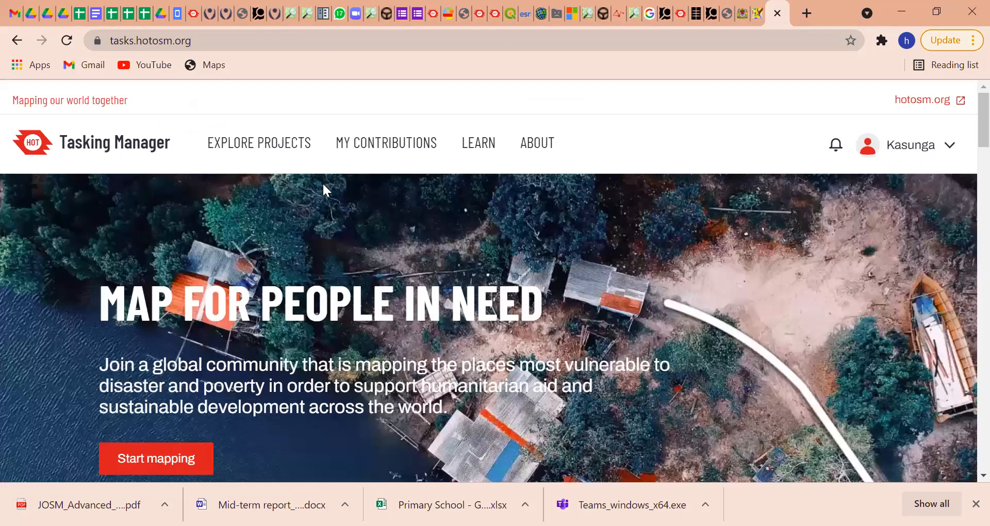
Step: Open the project explorer and filter the projects by the Beginner mapper difficulty level
key("Tab")
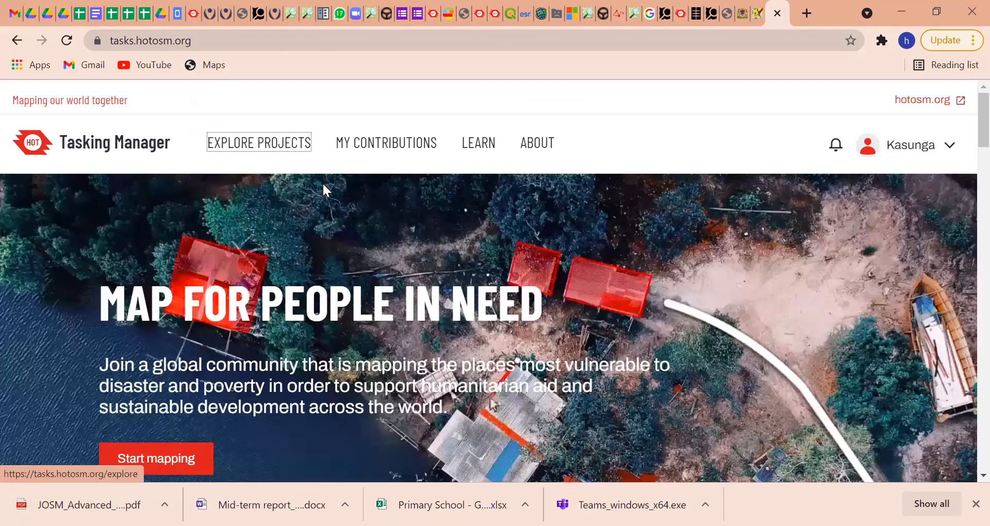
key("Return")
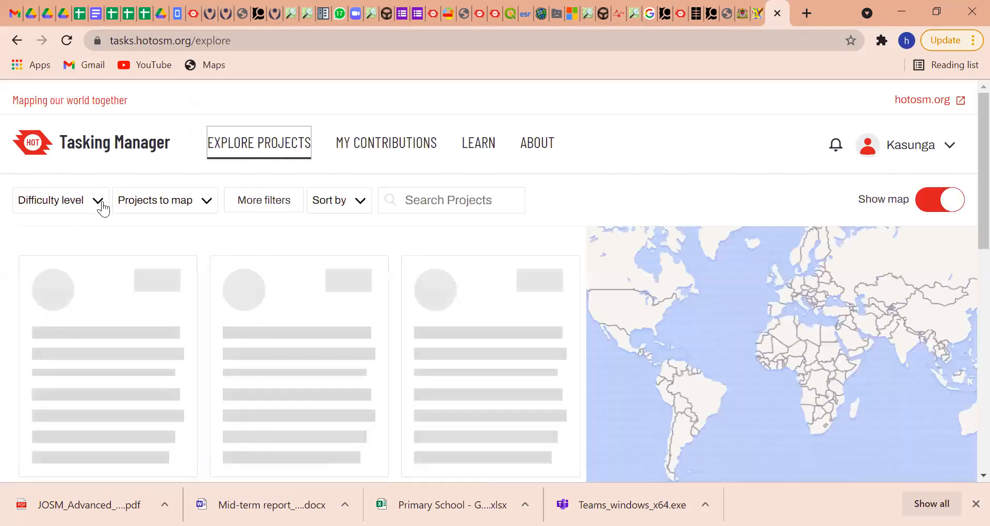
left_click(103, 208)
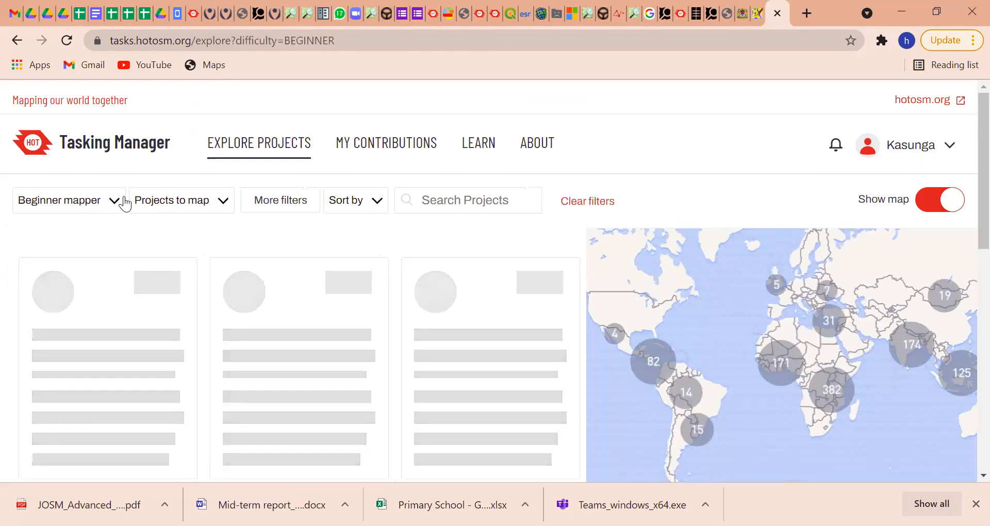
Step: Filter the projects further by organization Tanzania Development Trust and location Tanzania, and apply the filters
left_click(270, 206)
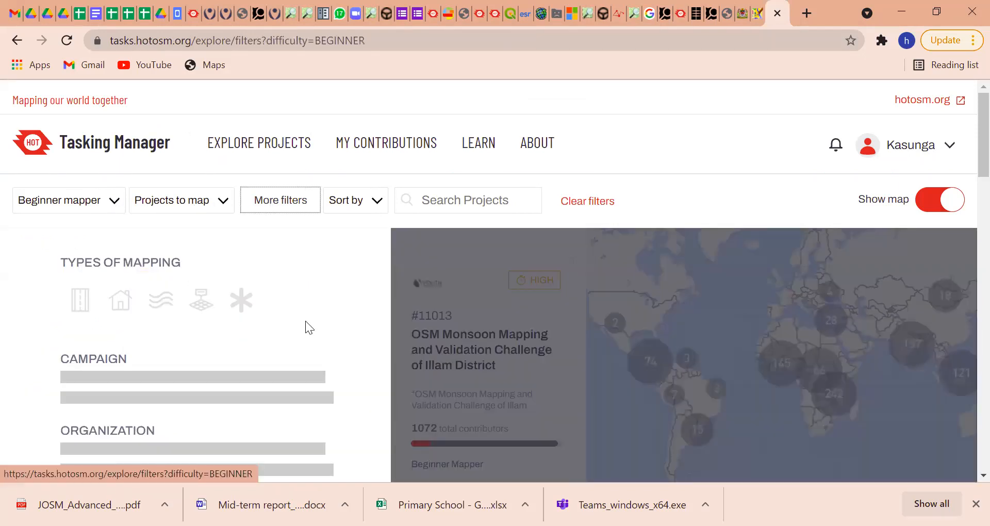
scroll(305, 321, "down", 4)
left_click(322, 222)
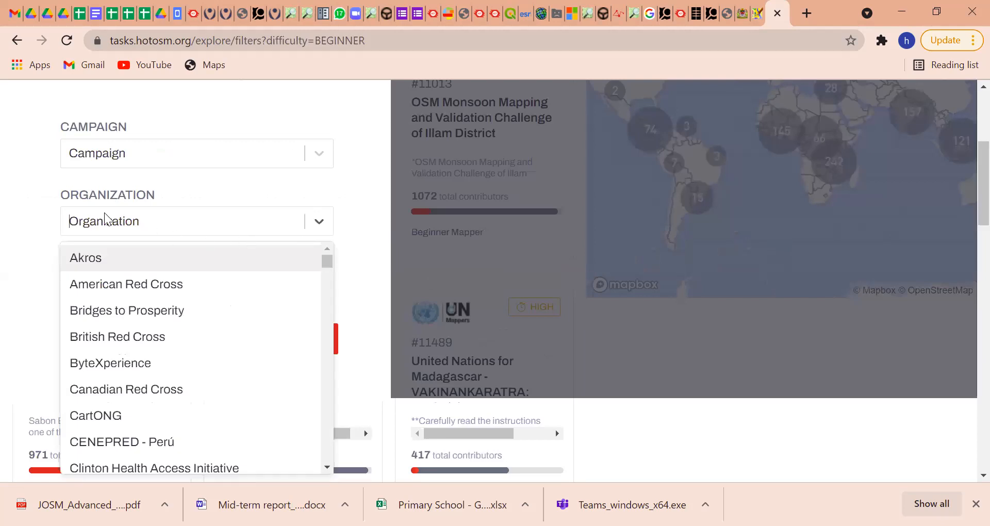
type("Tanza")
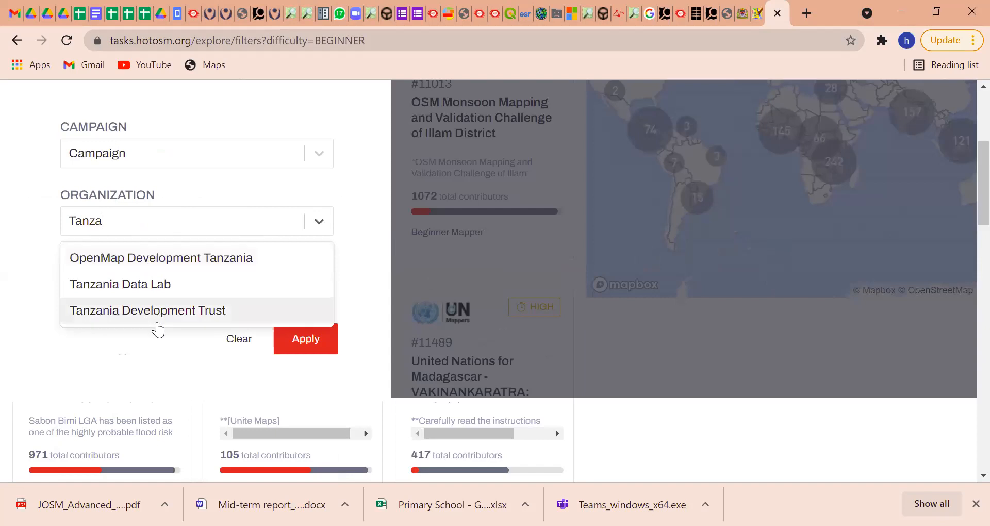
left_click(156, 323)
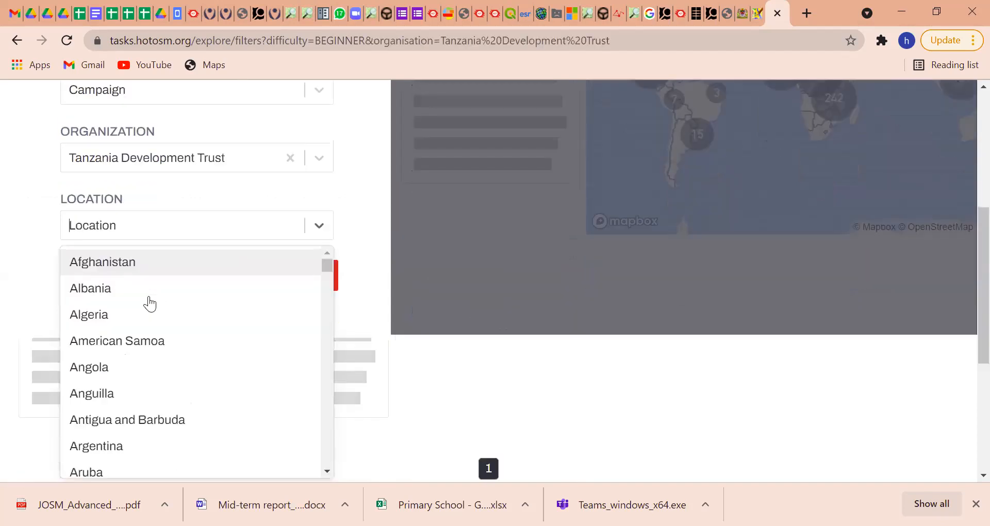
type("Tanzania")
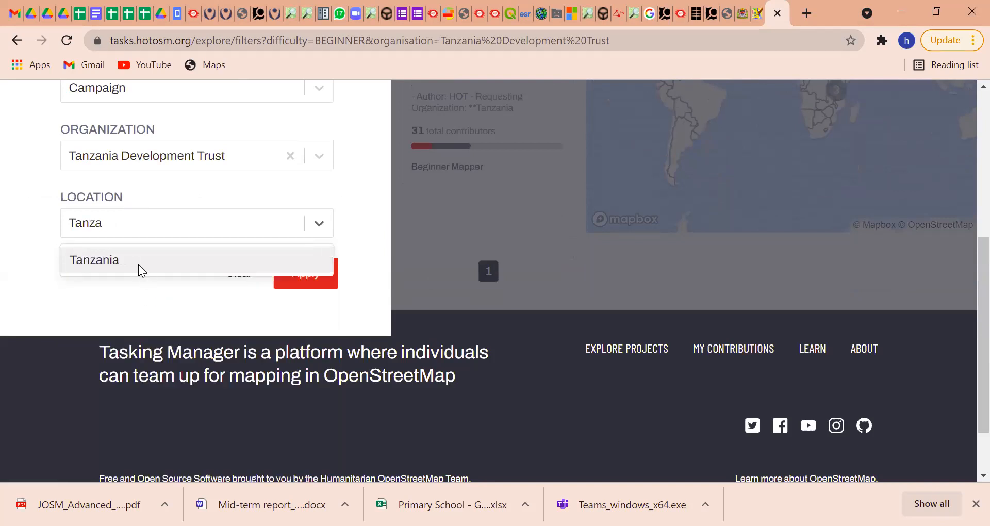
left_click(138, 263)
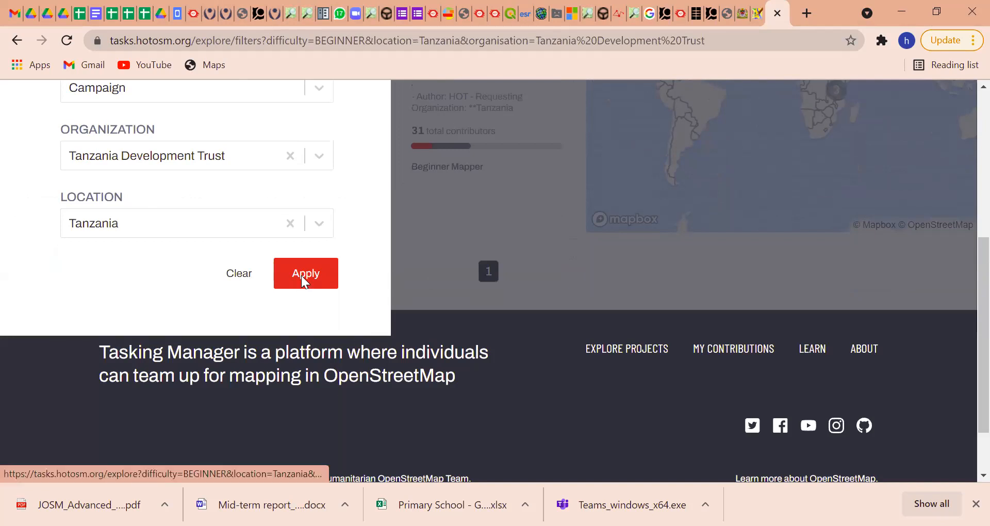
left_click(301, 277)
scroll(287, 322, "up", 1)
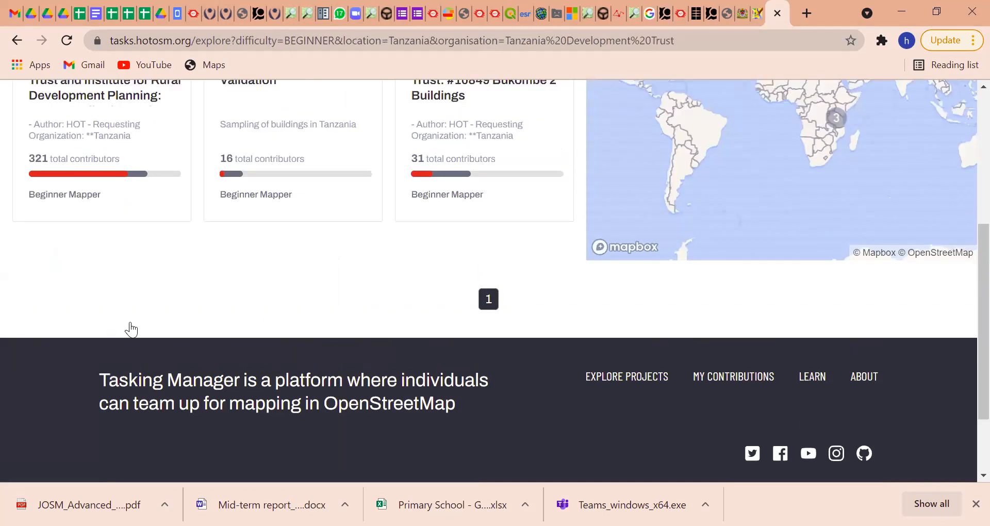
Step: Open project #10849 Bukombe 2 Buildings, read its description, and go to its tasks as a contributor
scroll(448, 456, "up", 5)
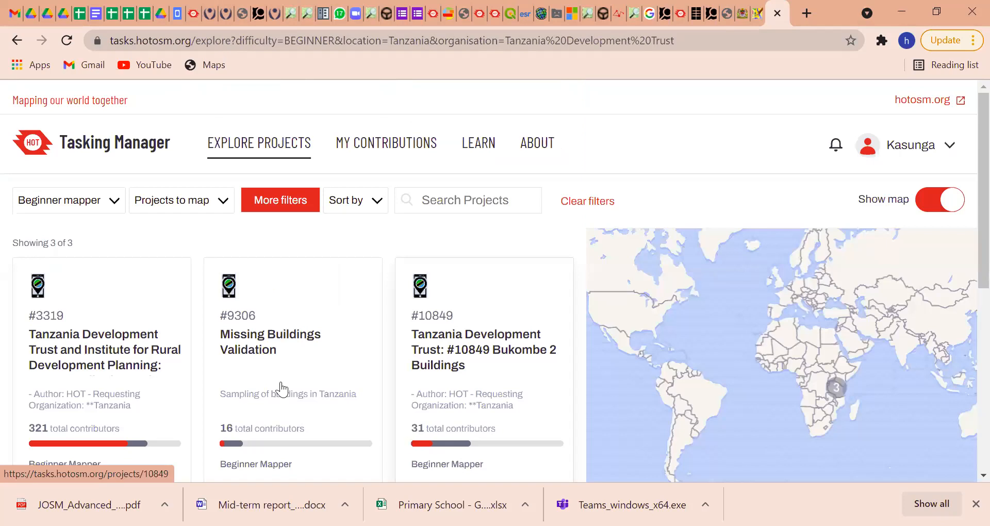
left_click(478, 300)
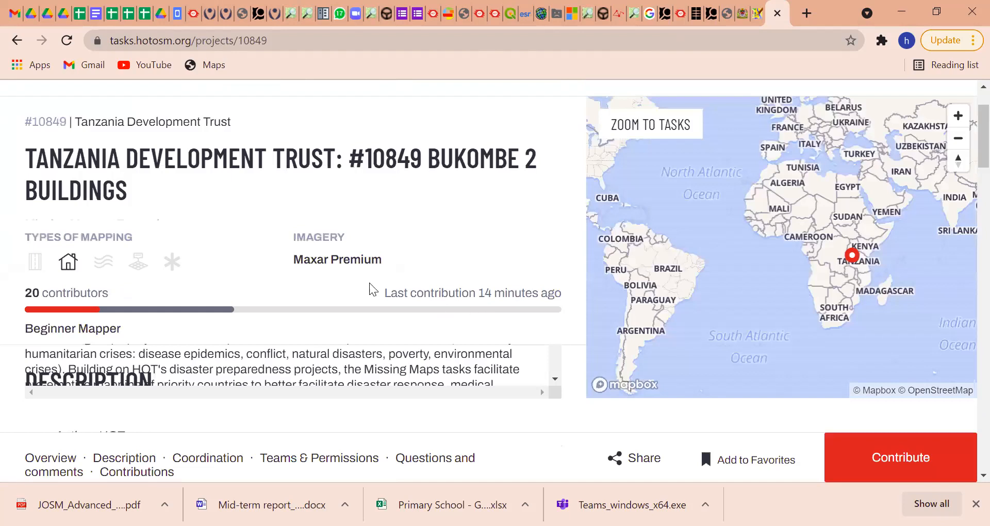
scroll(369, 309, "down", 5)
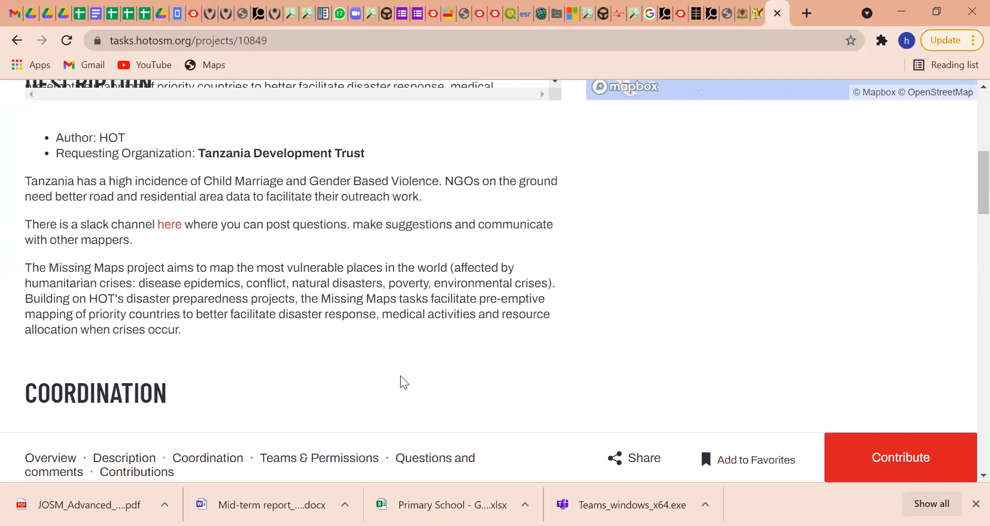
left_click(900, 457)
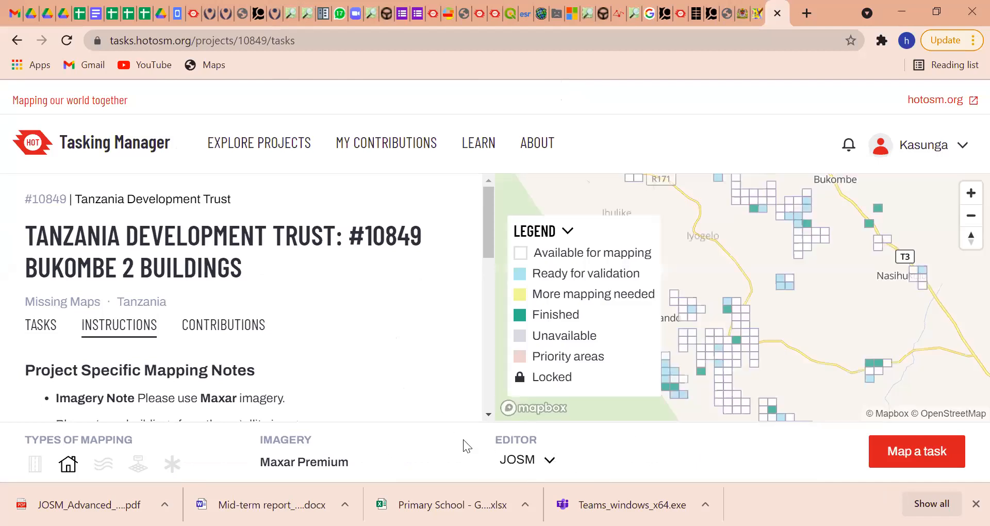
Step: Select the available task square just southwest of a finished square and start mapping it with JOSM as the editor
left_click(548, 458)
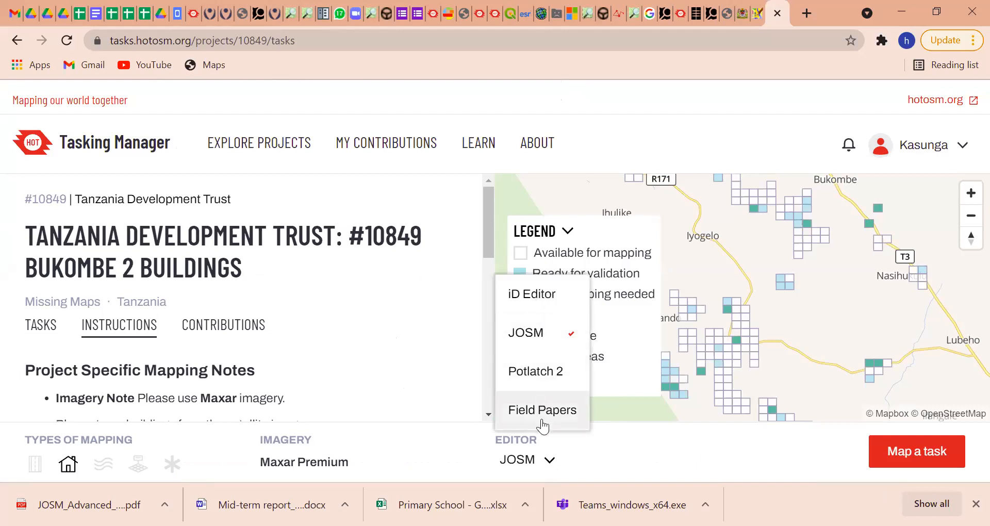
left_click(531, 336)
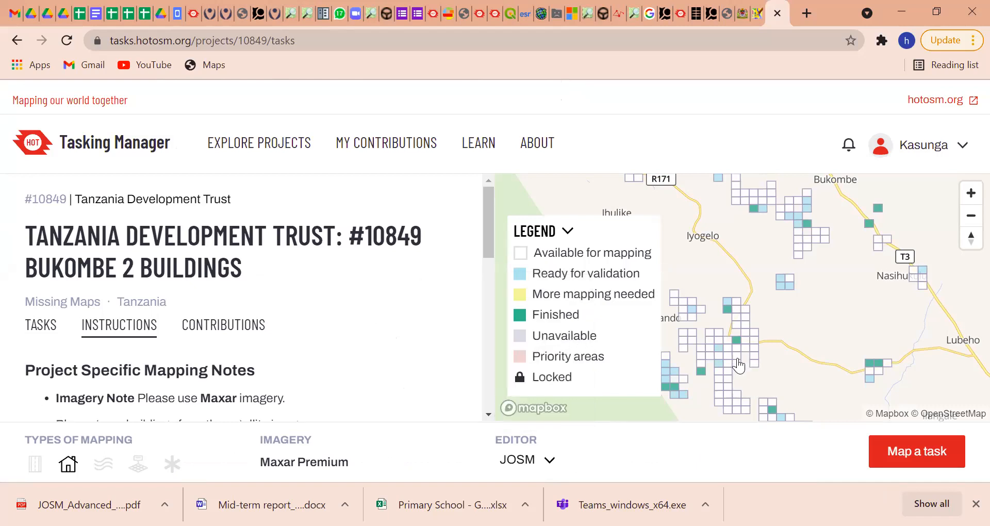
scroll(738, 365, "up", 5)
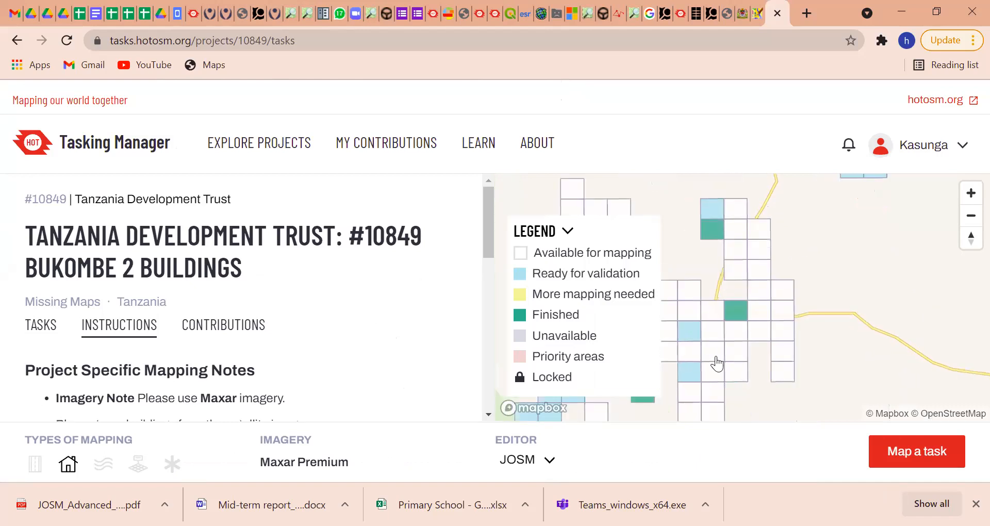
left_click(711, 321)
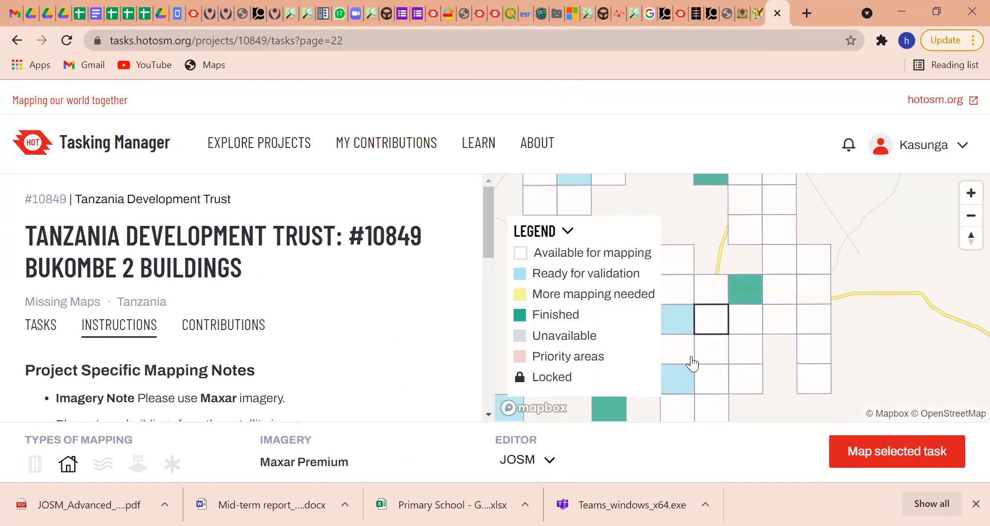
left_click(877, 450)
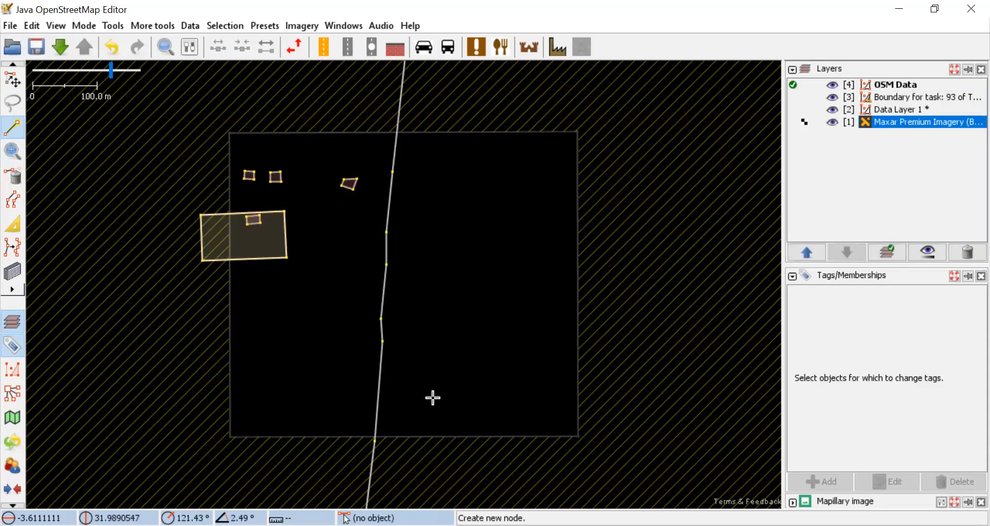
Step: Trace the small rectangular roof east of the road in the task area as a building about 6.2 m long
scroll(415, 388, "up", 4)
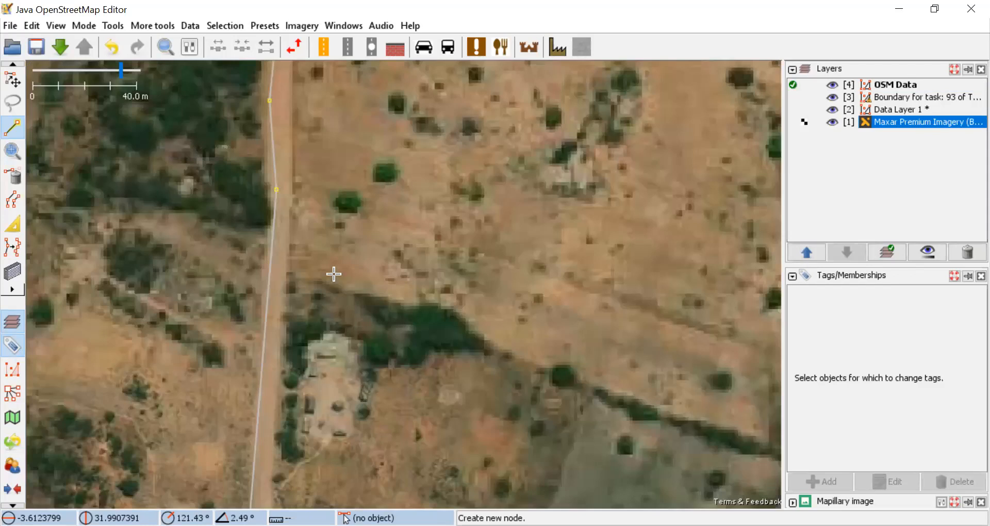
left_click_drag(318, 386, 334, 264)
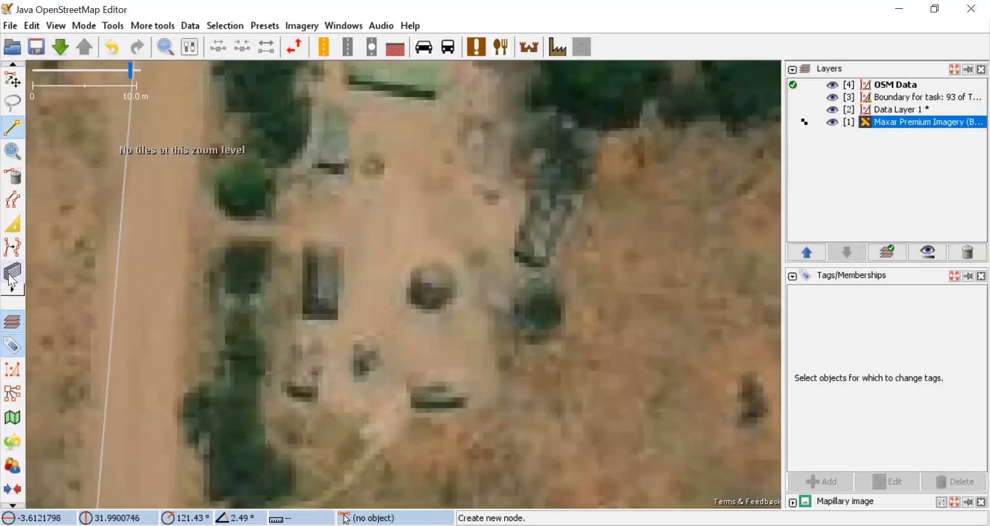
left_click(10, 277)
key("b")
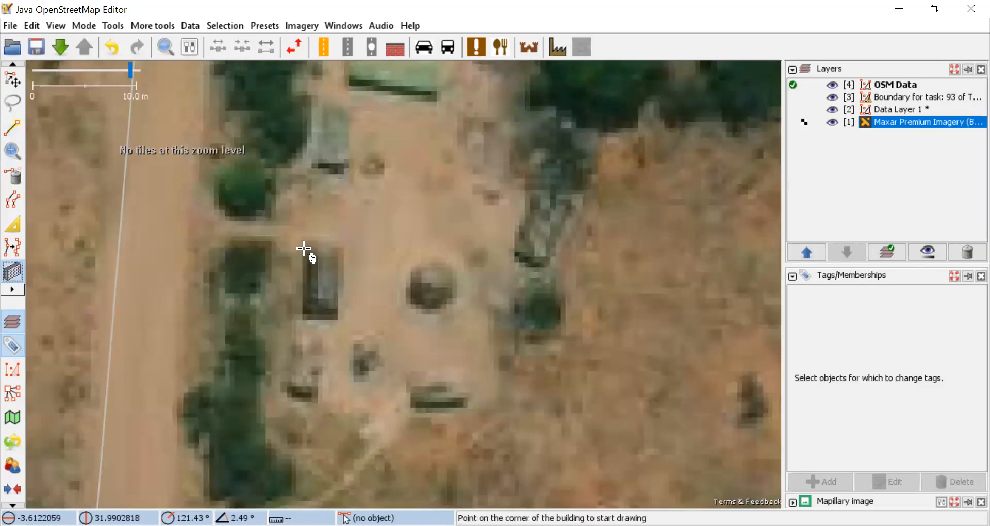
left_click(304, 249)
left_click(339, 280)
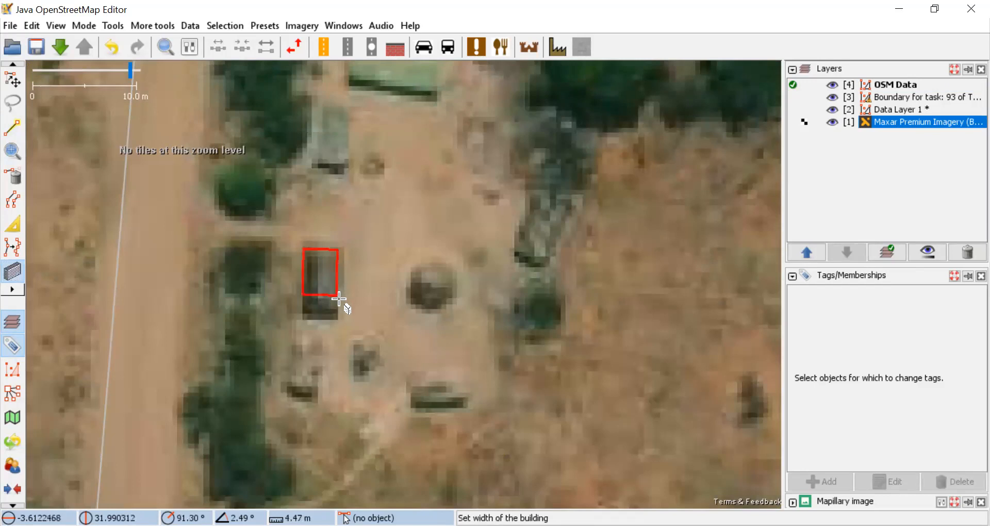
left_click(337, 313)
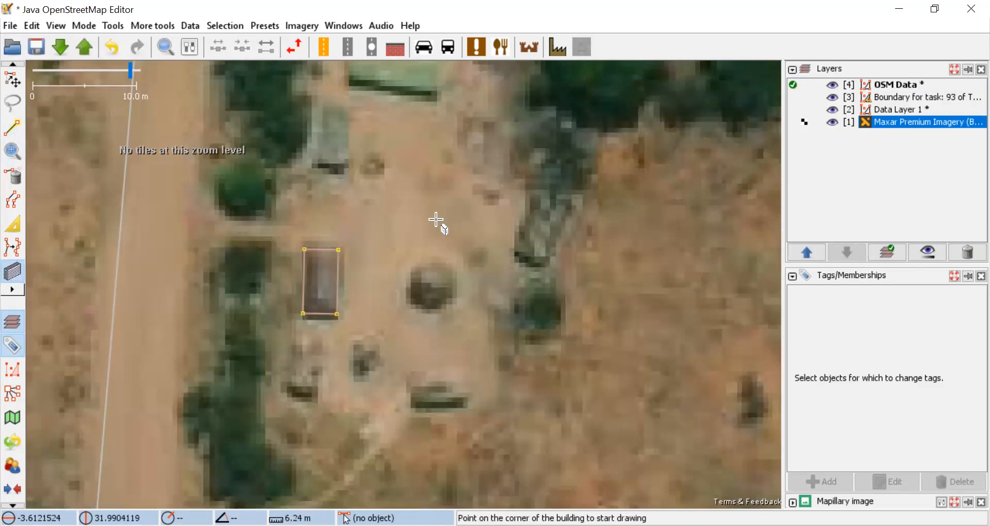
Step: Select the traced rectangular building and apply the Man Made Building preset to it
left_click(553, 49)
key("Down")
key("Return")
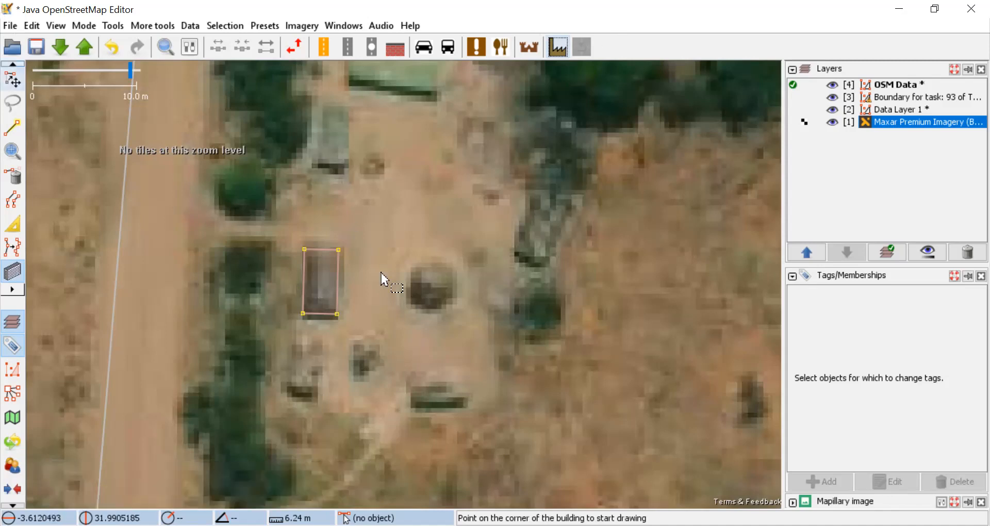
key("s")
left_click(327, 258)
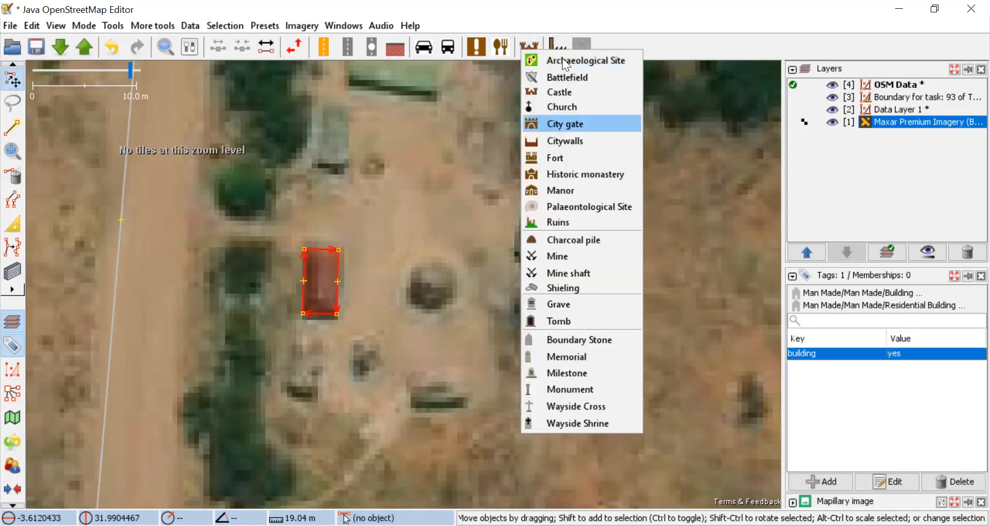
left_click(557, 45)
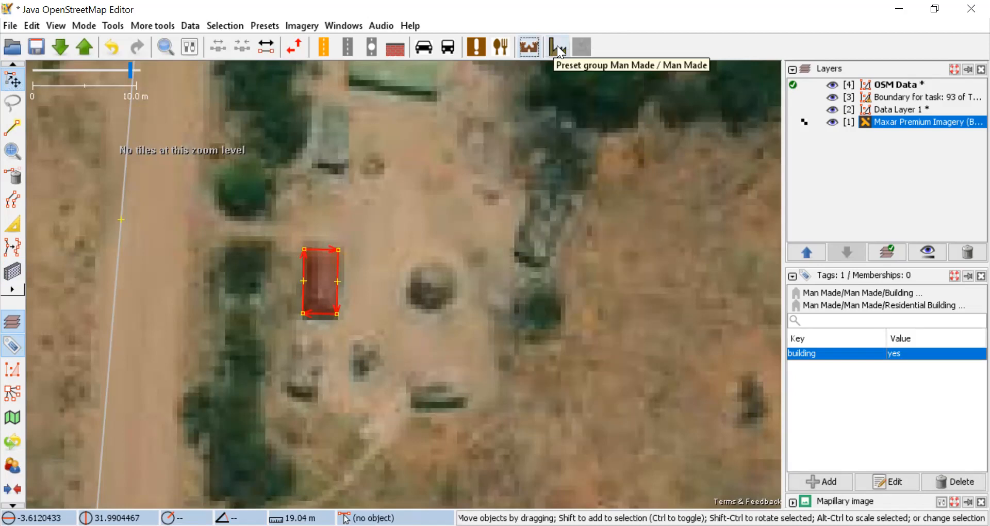
left_click(556, 45)
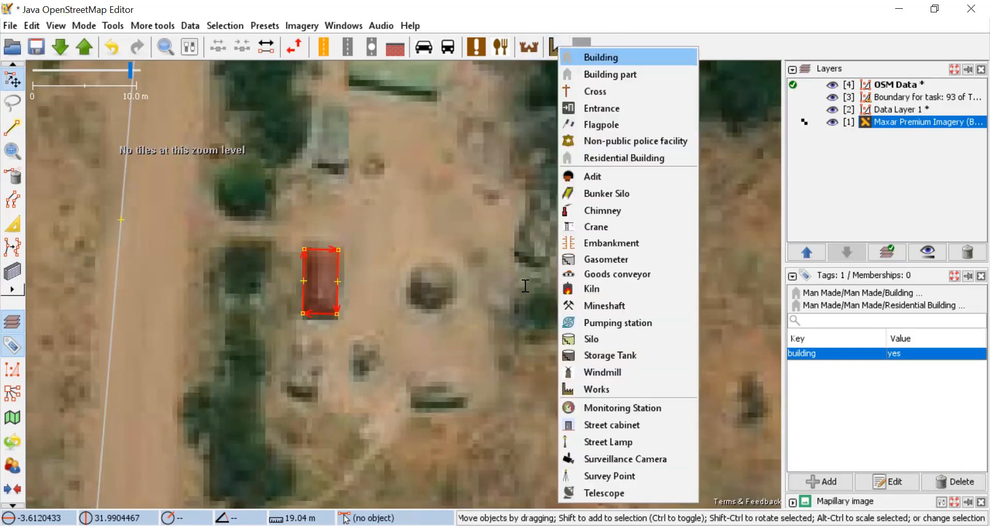
left_click(437, 288)
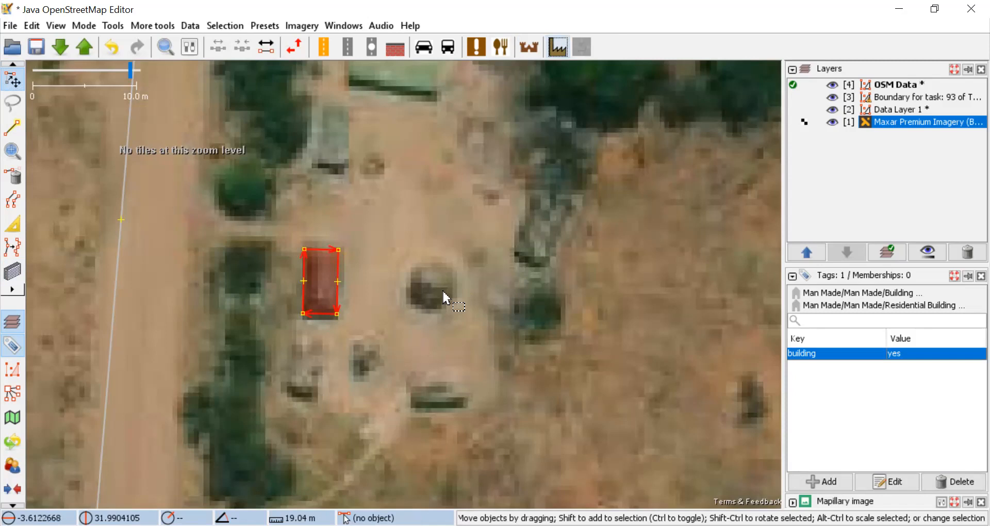
Step: Trace the round hut east of the rectangular building as a circular building and apply the Building preset
key("b")
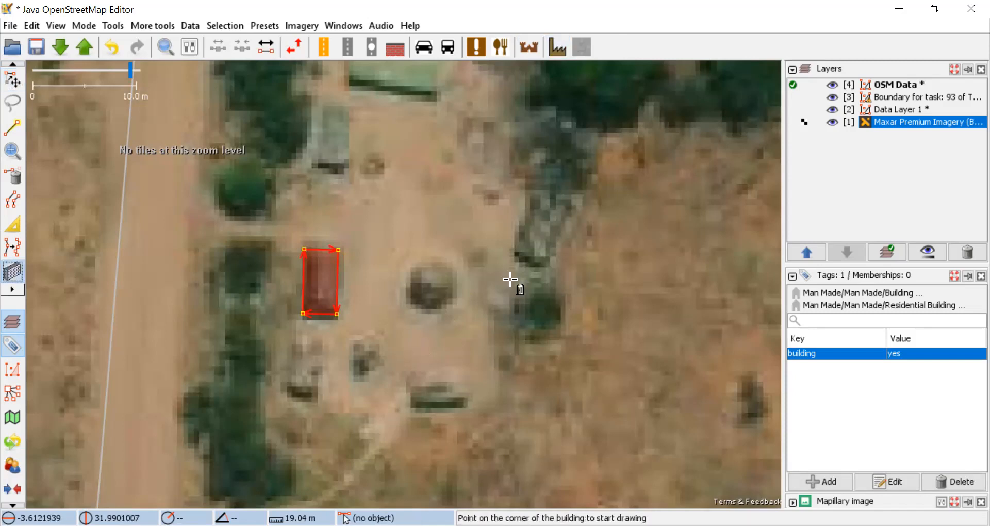
left_click(414, 267)
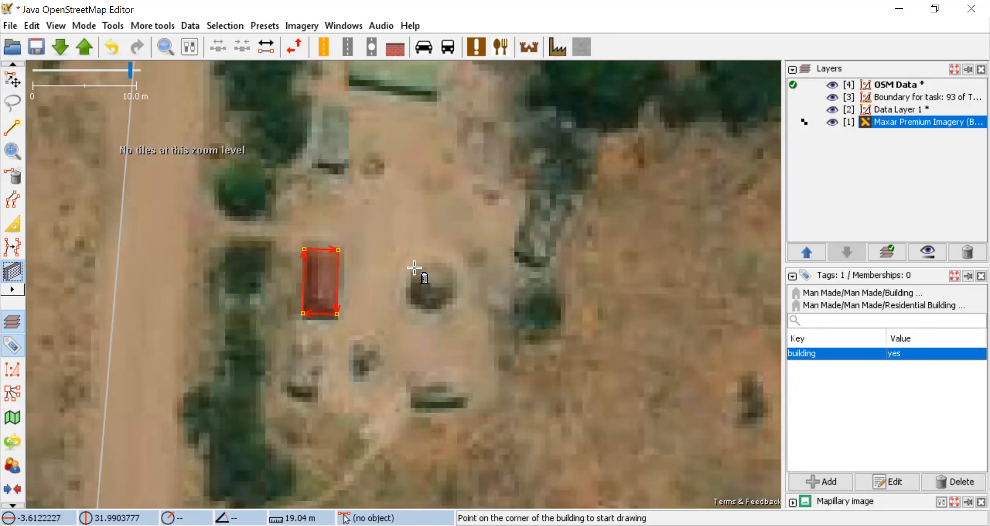
left_click(443, 301)
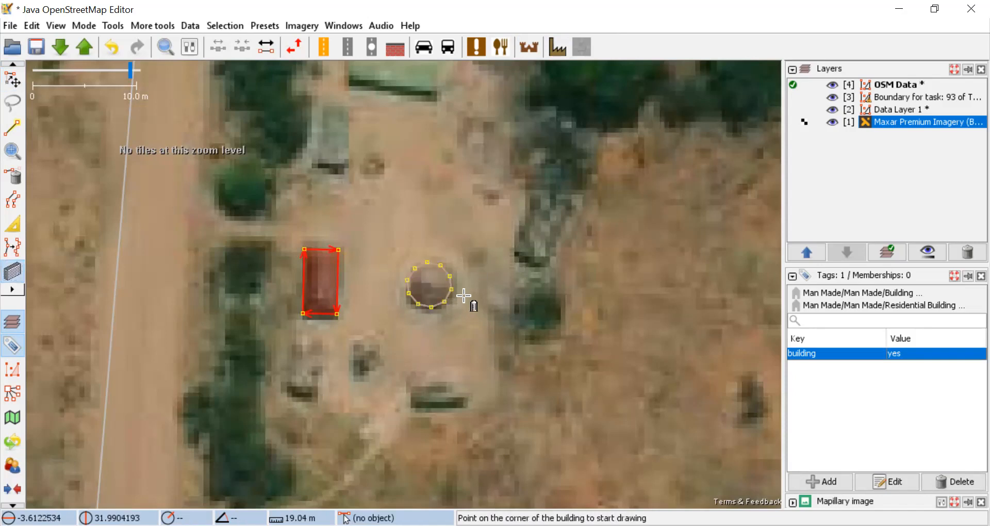
left_click(558, 50)
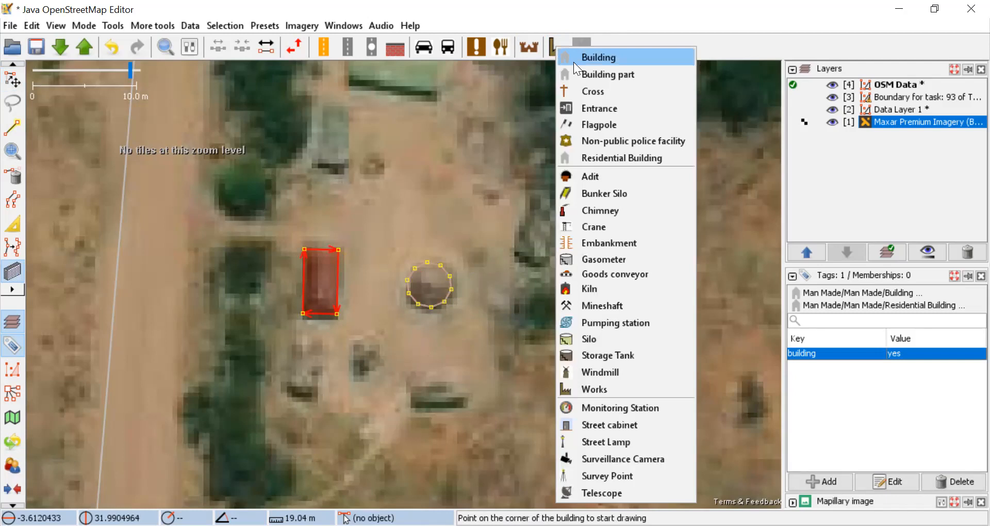
left_click(597, 58)
left_click(438, 377)
Step: Trace the grey roof southwest of the green-roofed building as a rectangular building and bring up the Building preset with the value yes
scroll(536, 298, "down", 4)
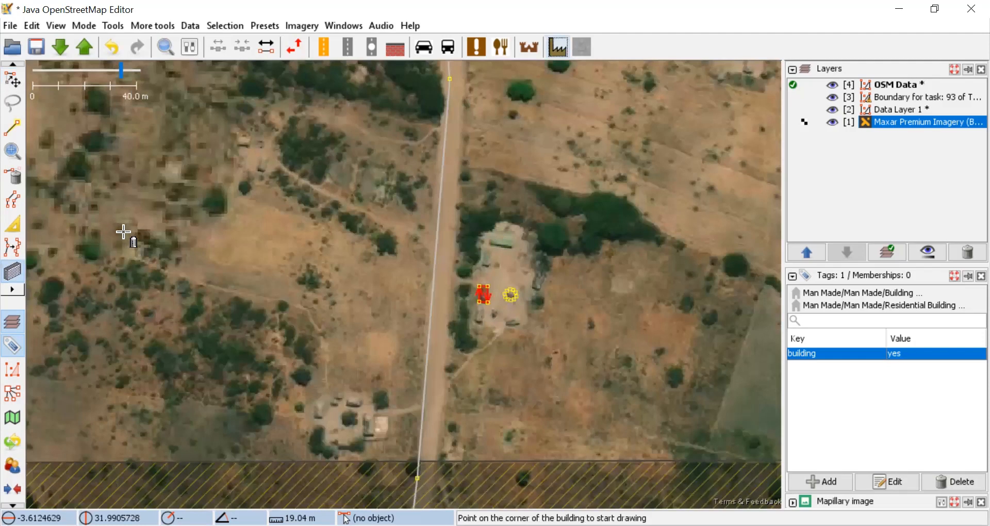
scroll(477, 234, "up", 3)
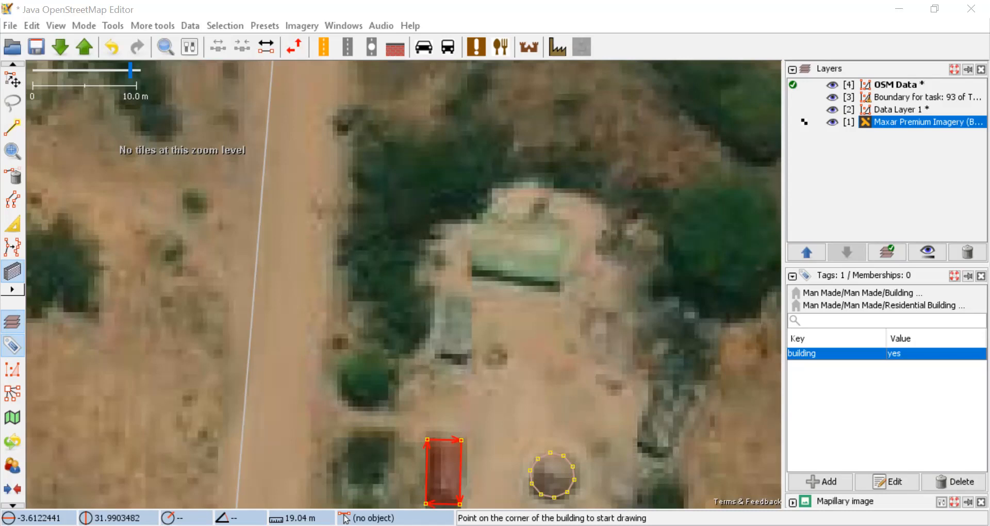
left_click(434, 295)
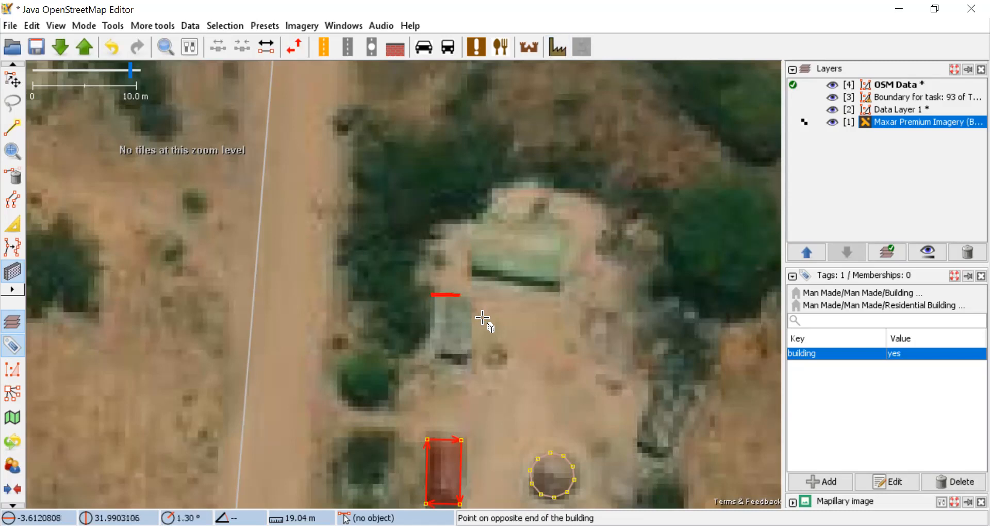
left_click(468, 356)
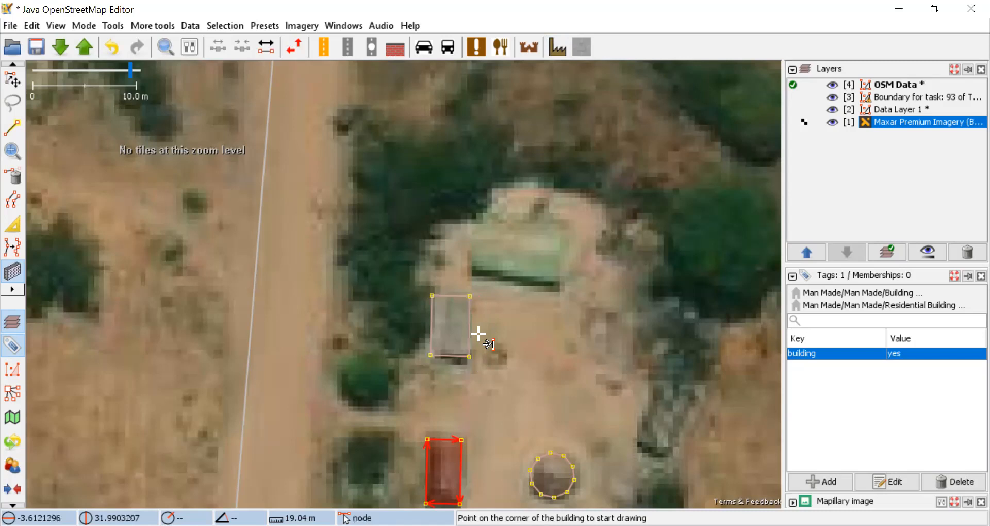
left_click(556, 48)
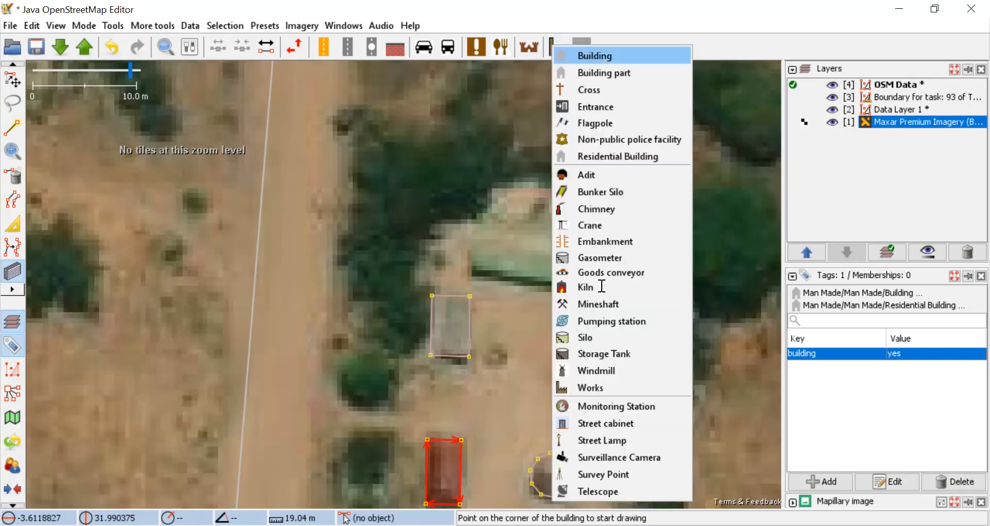
key("Return")
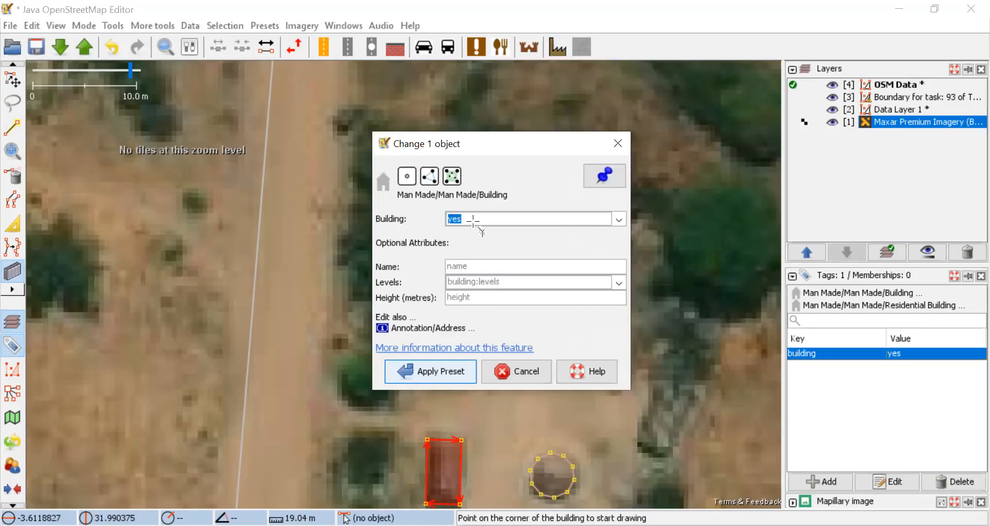
left_click_drag(476, 220, 475, 275)
left_click(528, 289)
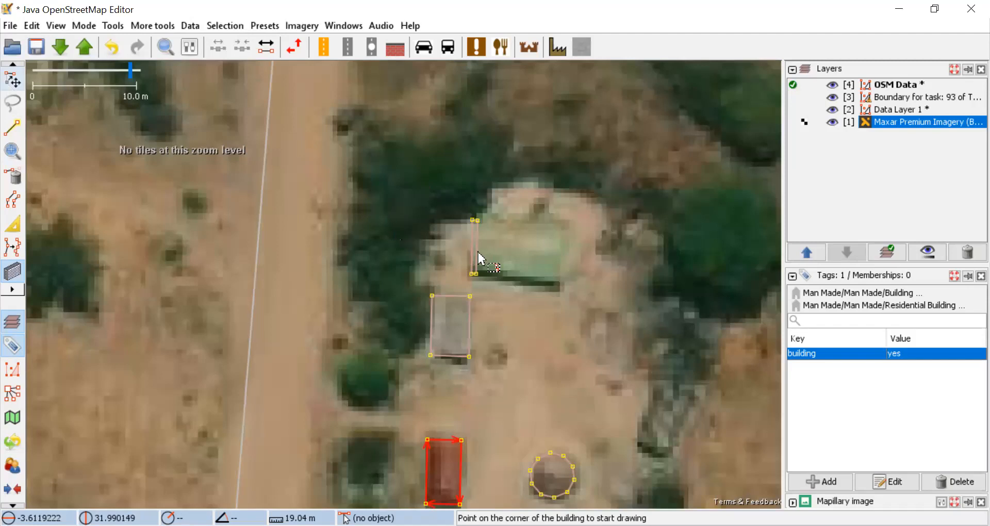
key("s")
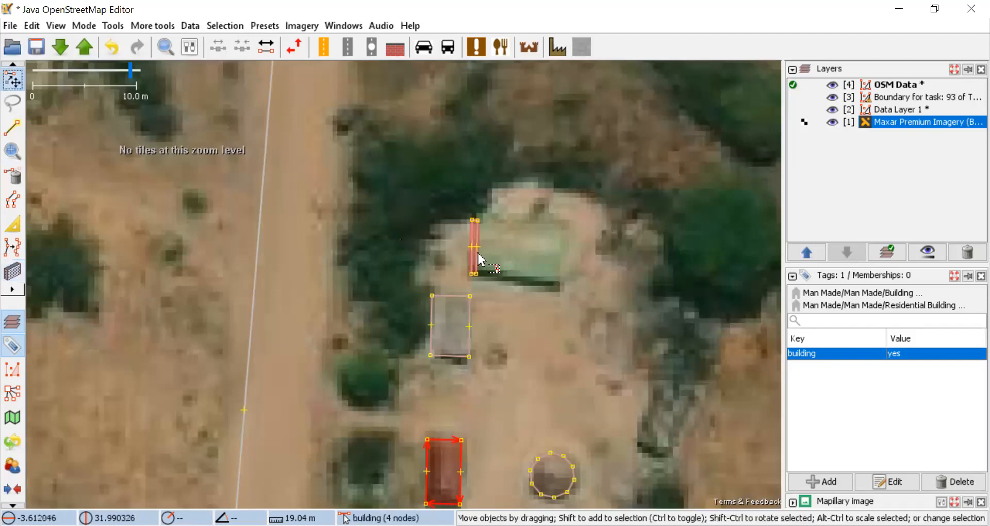
key("ctrl+z")
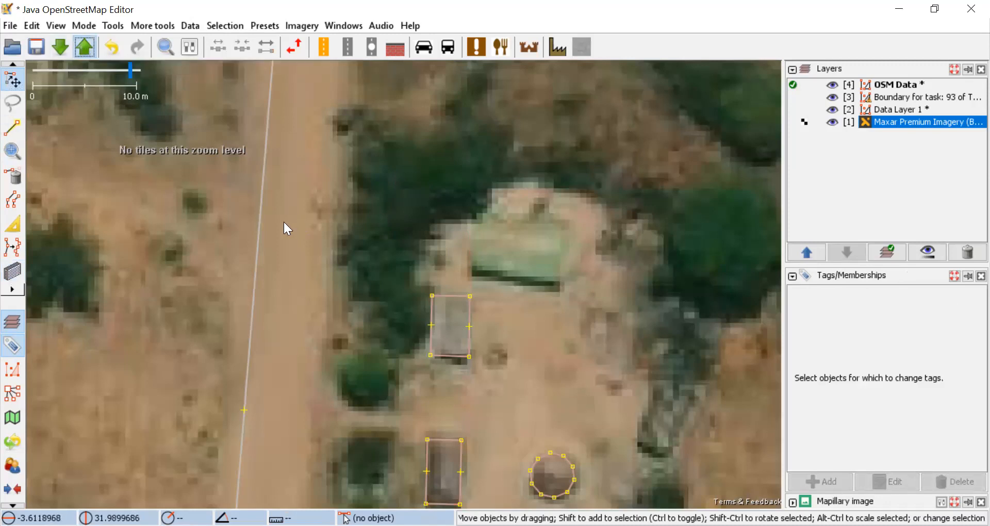
Step: Upload the buildings with the #hotosm-project-10849 comment and Maxar Premium Imagery (Beta) source, and submit a Rovas work report of 0 h 11 m
left_click(91, 52)
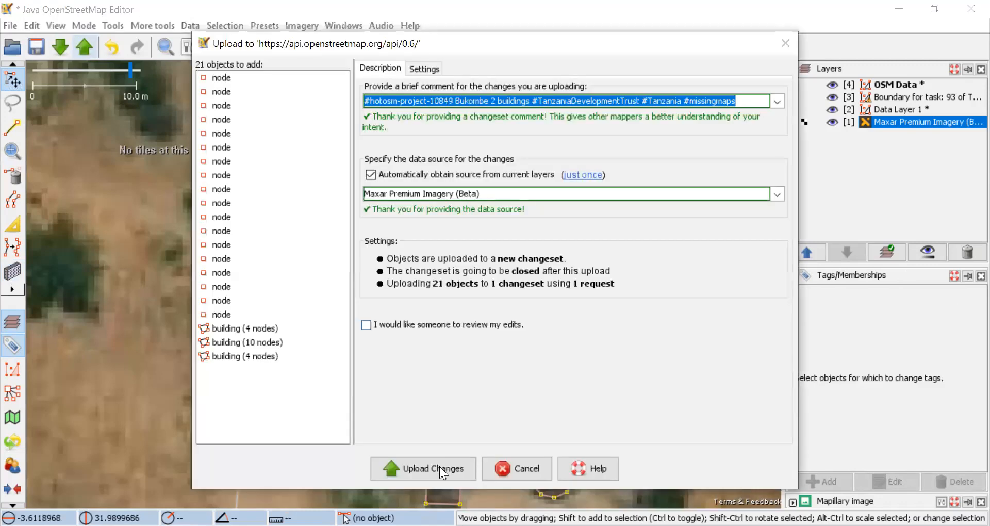
left_click(439, 467)
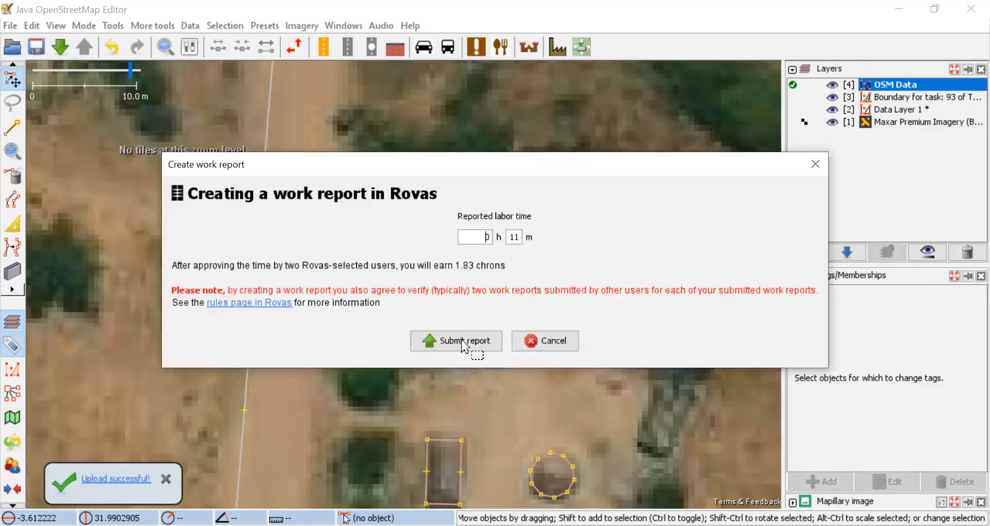
left_click(463, 342)
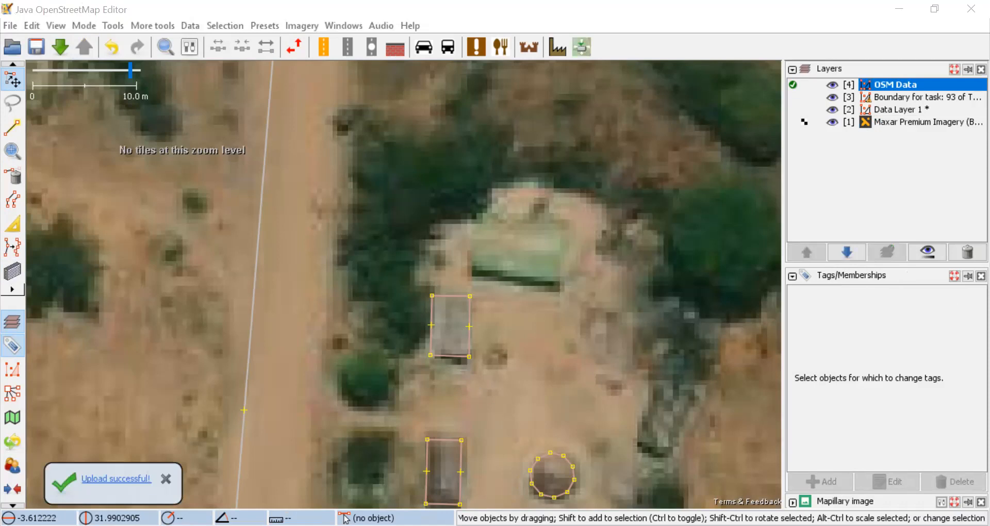
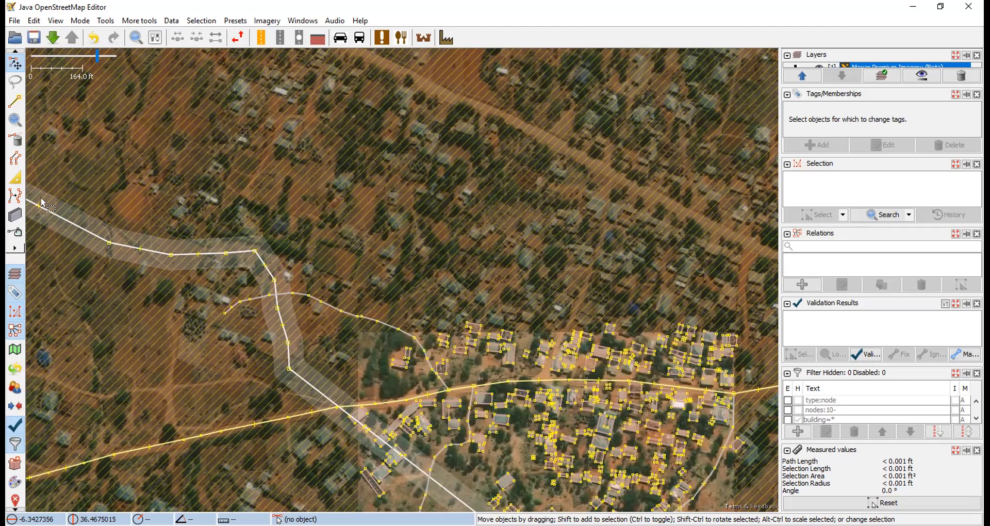
Step: Open the plugin preferences and search the plugin list for "utils"
left_click(11, 23)
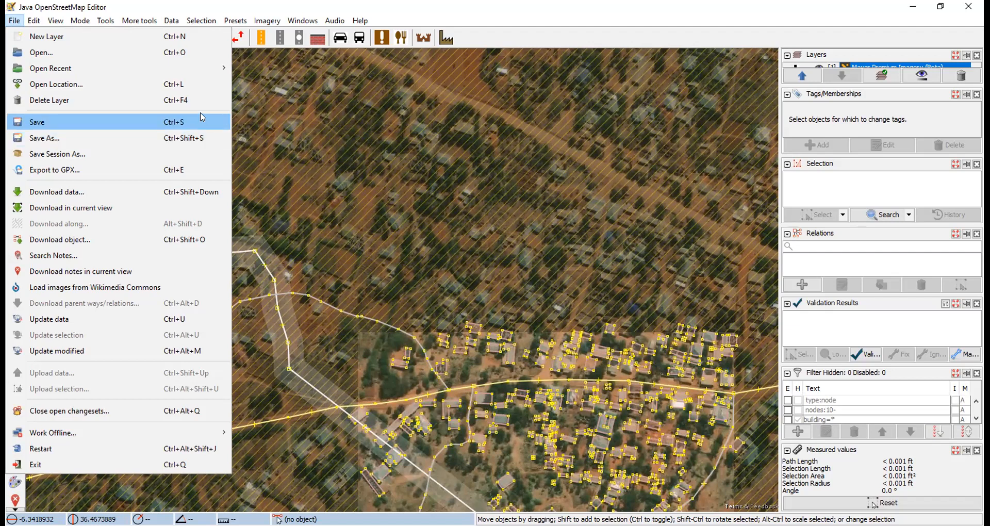
left_click(31, 20)
left_click(33, 21)
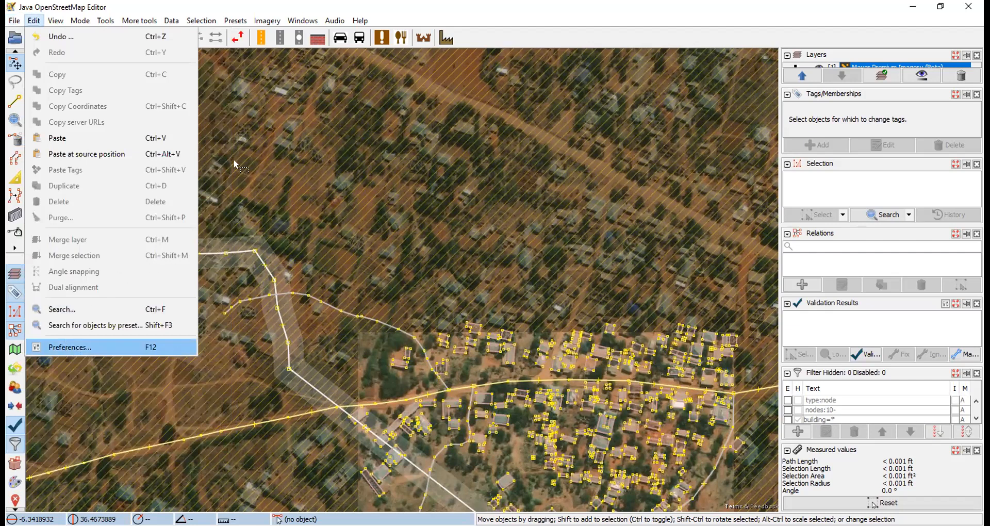
key("Return")
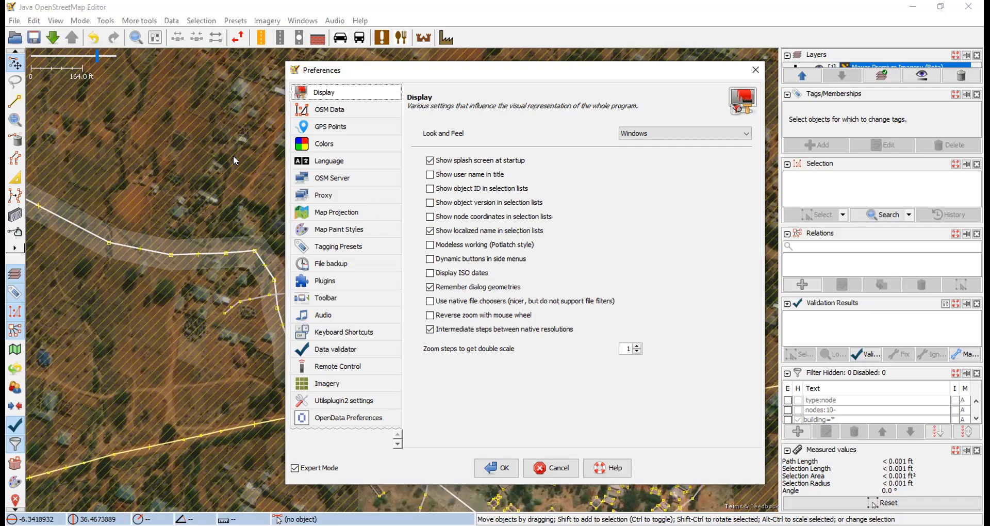
left_click(344, 287)
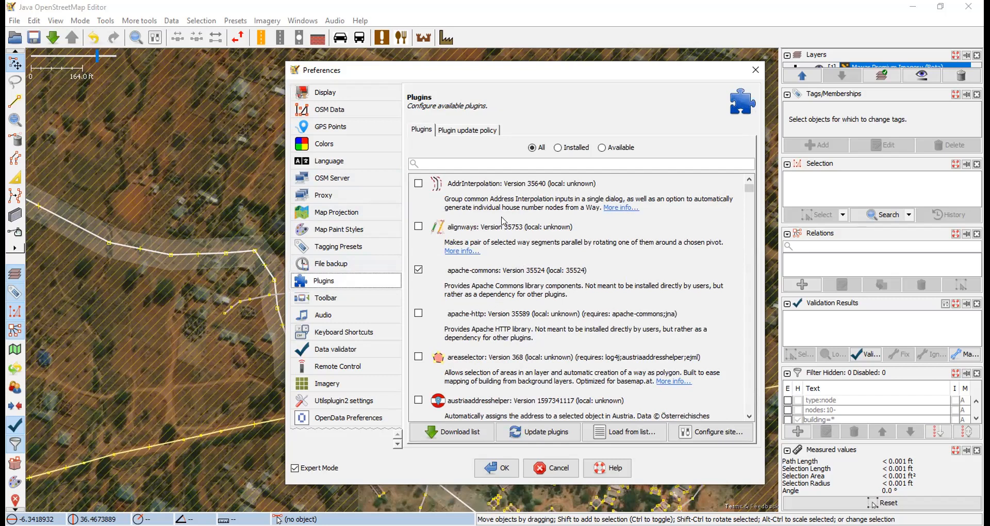
left_click(455, 162)
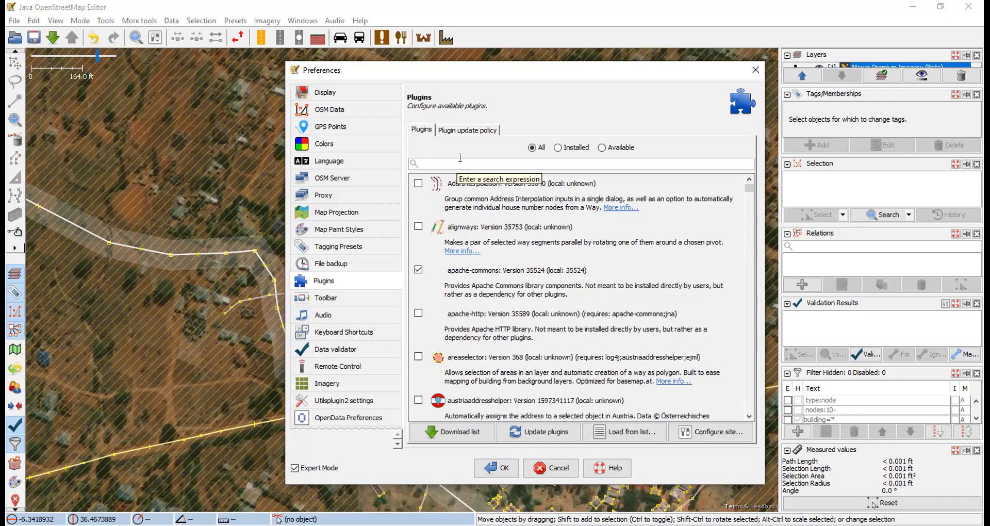
type("ut")
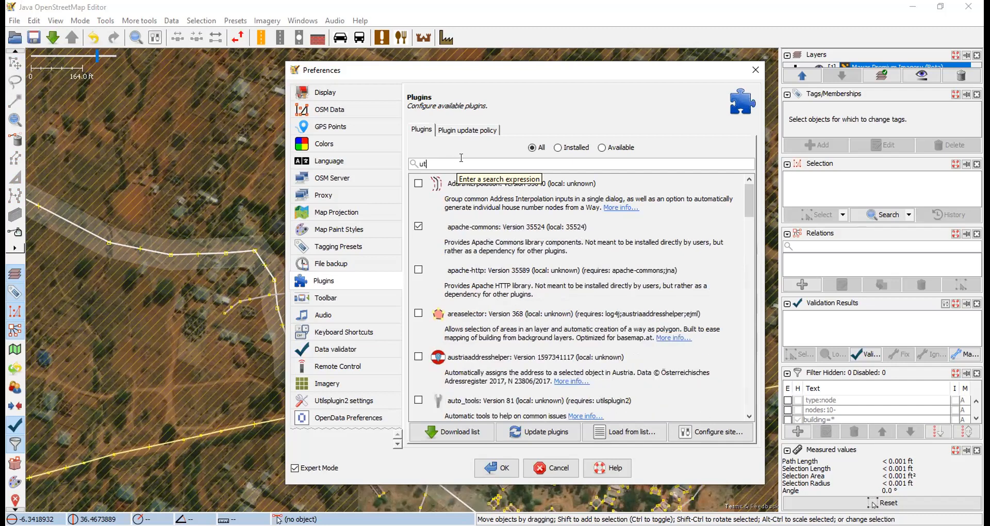
type("il")
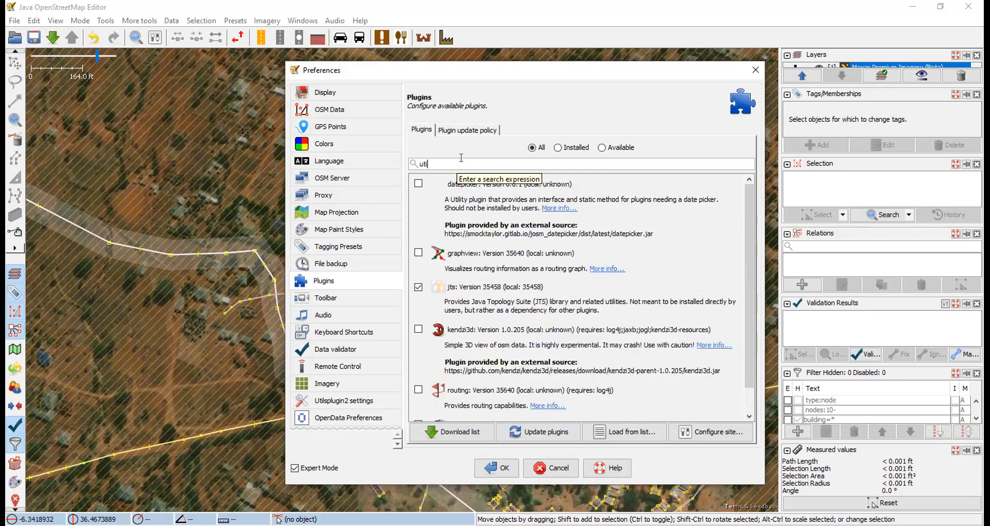
type("s")
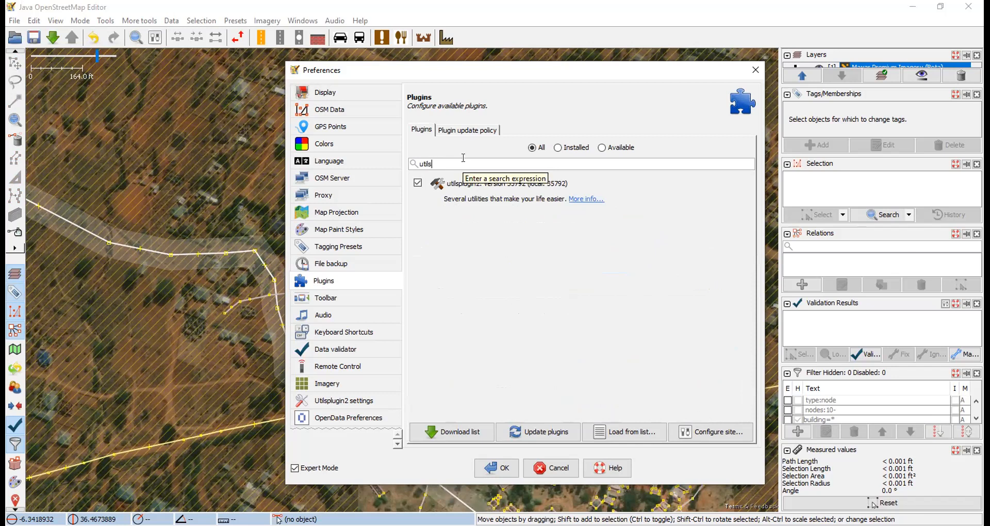
Step: Replace the plugin search with "opendata" to look up that plugin
key("BackSpace")
key("BackSpace")
key("BackSpace")
key("BackSpace")
key("BackSpace")
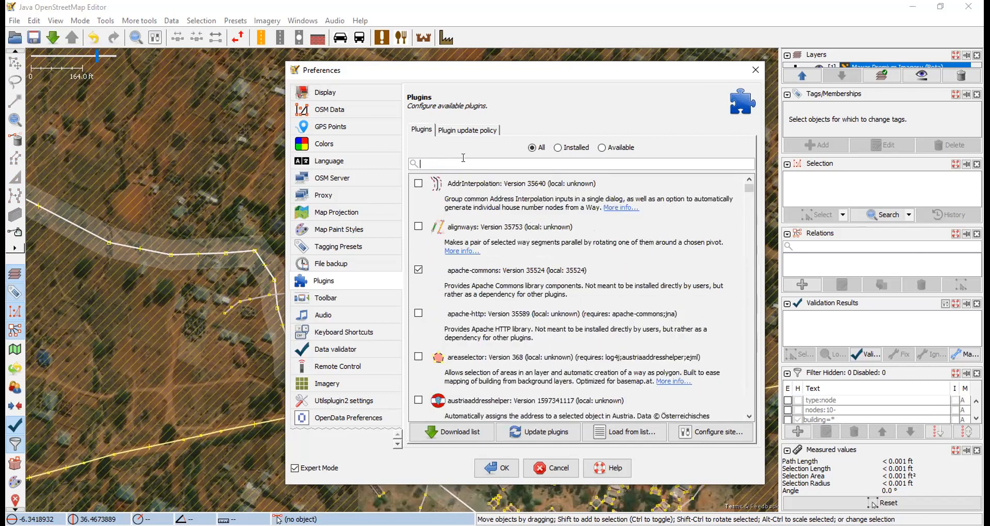
type("opendata")
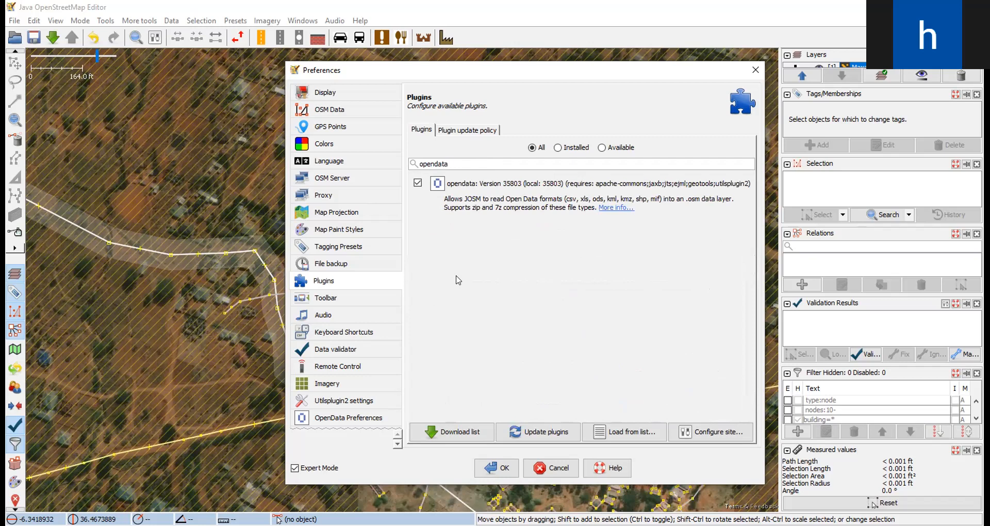
Step: Look up the building drawing plugin by searching the plugin list for "buildings"
key("BackSpace")
key("BackSpace")
key("BackSpace")
key("BackSpace")
key("BackSpace")
key("BackSpace")
key("BackSpace")
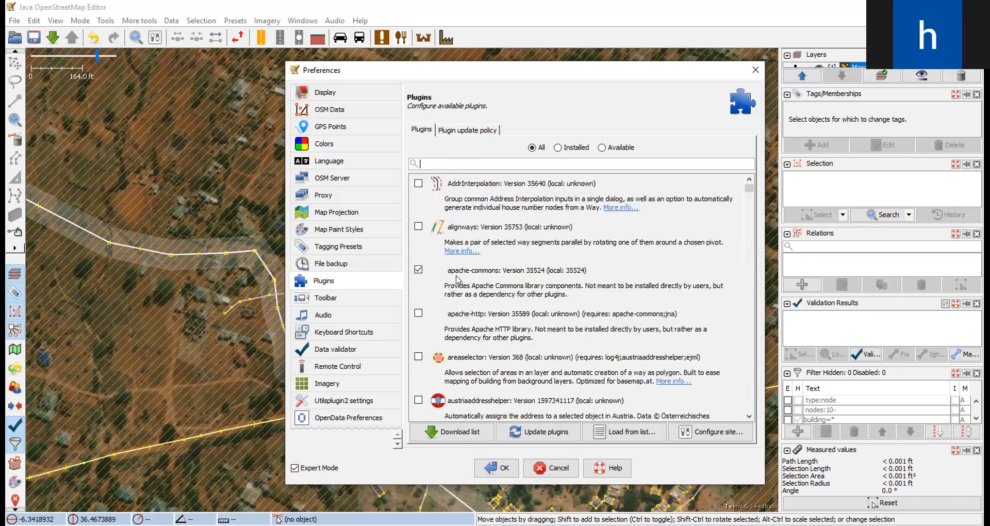
type("bui")
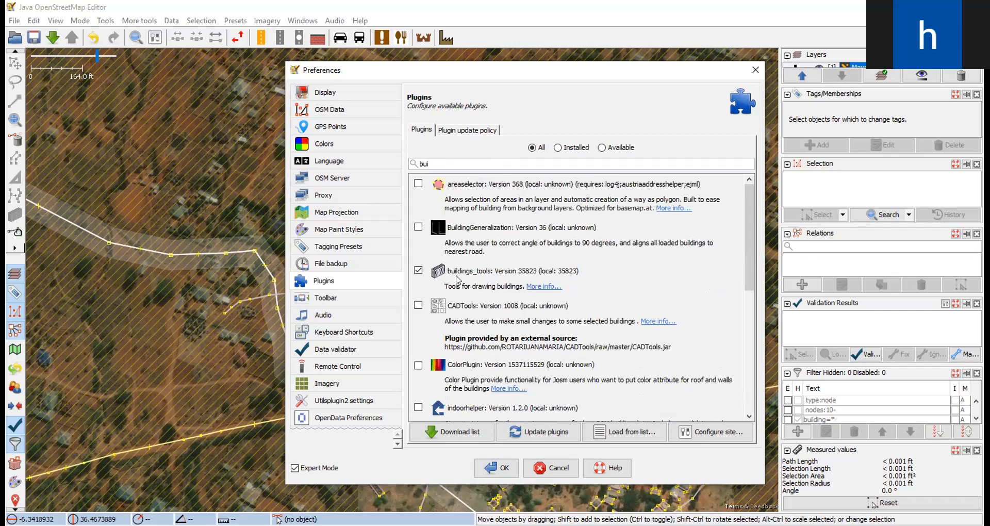
type("ldings")
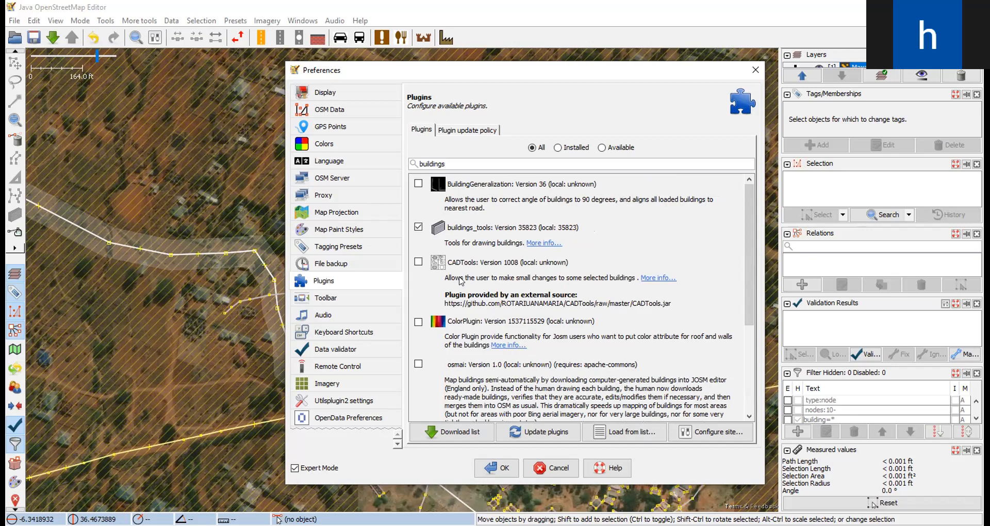
Step: Clear the plugin search and look for the mbtiles plugin with "mbtil"
key("BackSpace")
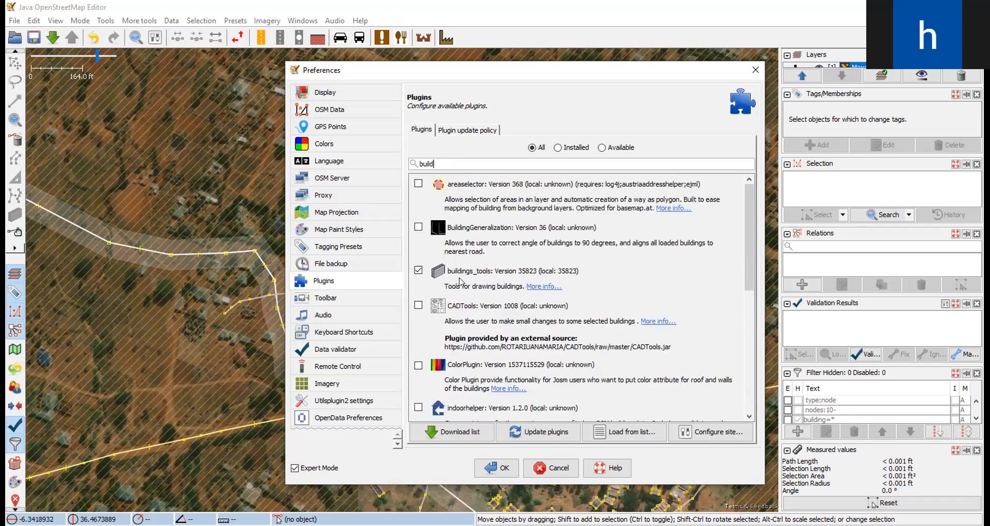
key("BackSpace")
key("BackSpace")
key("BackSpace")
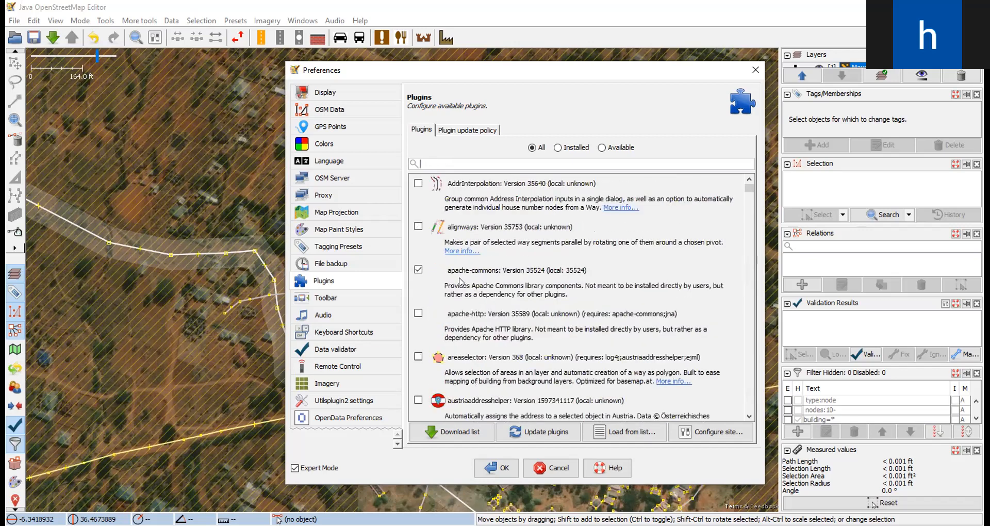
type("mbtil")
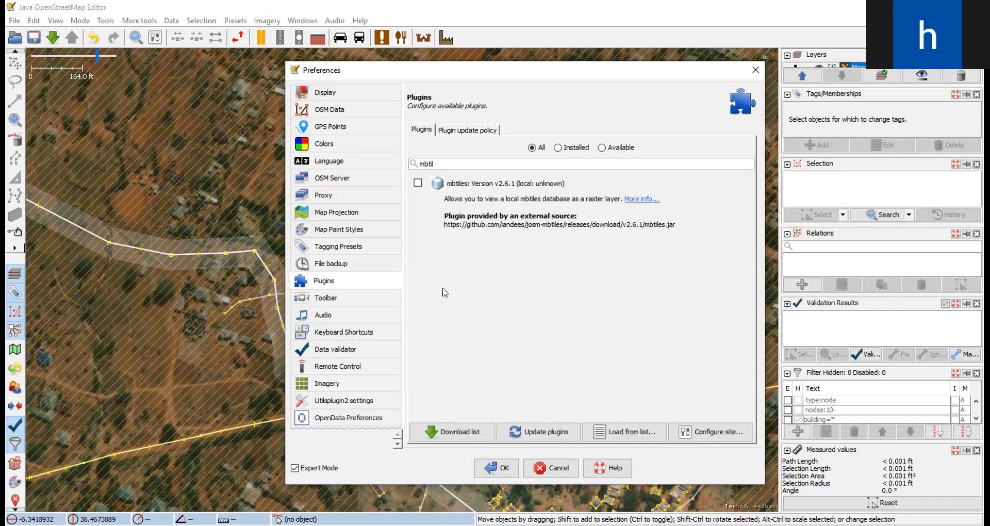
Step: Step through the preference categories from Plugins to Utilsplugin2 settings, and close the preferences without changes
left_click_drag(478, 160, 408, 156)
key("Down")
key("Down")
key("Down")
key("Down")
key("Down")
key("Down")
key("Down")
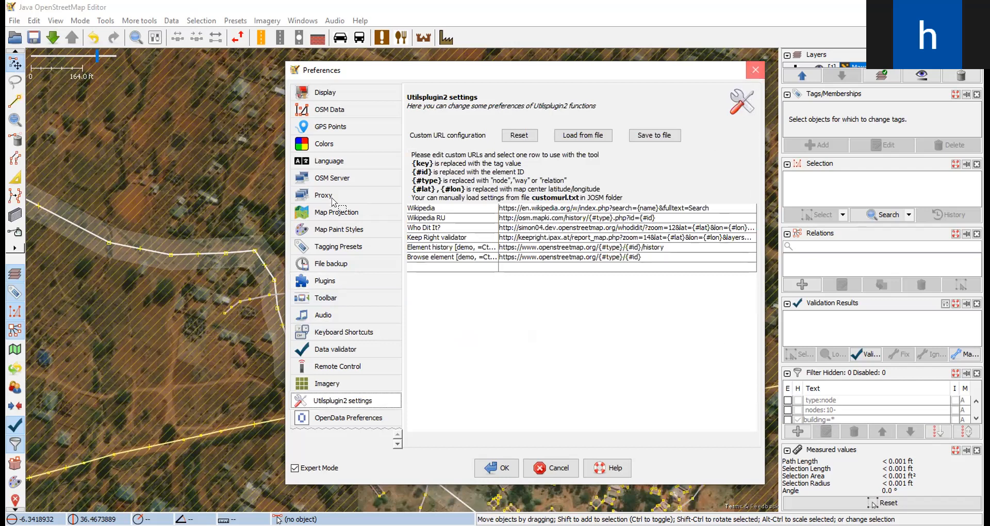
key("Escape")
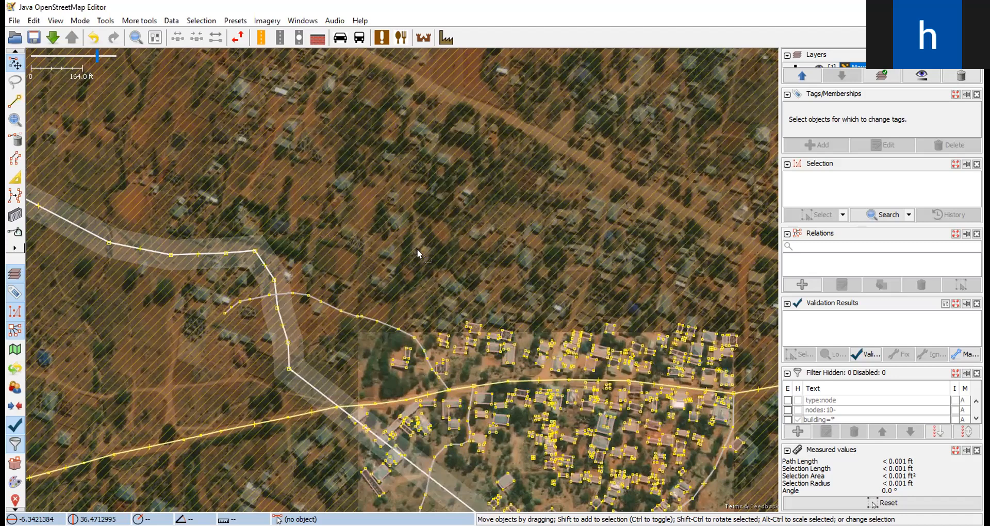
Step: Examine the Maxar imagery north of the mapped settlement, past the U-shaped building compound and the boundary line up to the dark hills
left_click_drag(420, 250, 436, 304)
left_click_drag(421, 141, 434, 289)
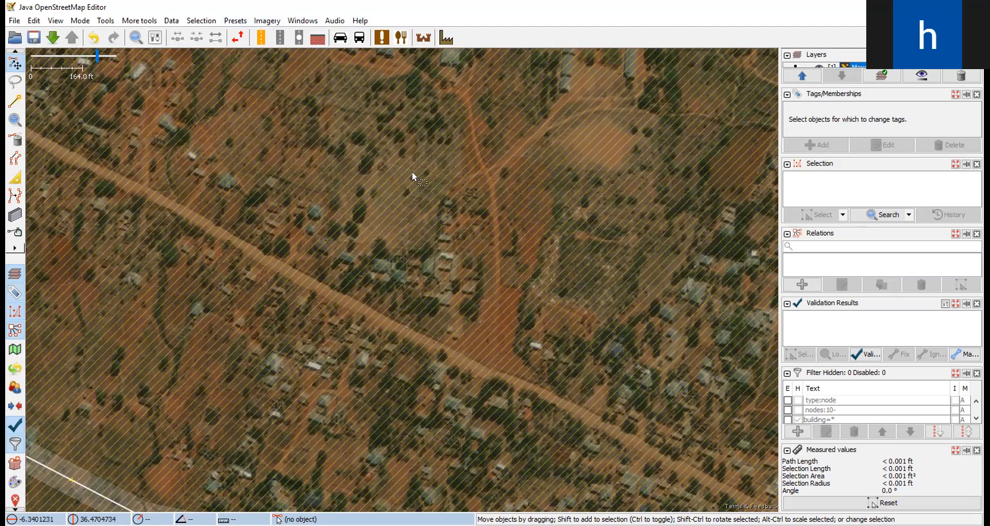
left_click_drag(402, 195, 369, 228)
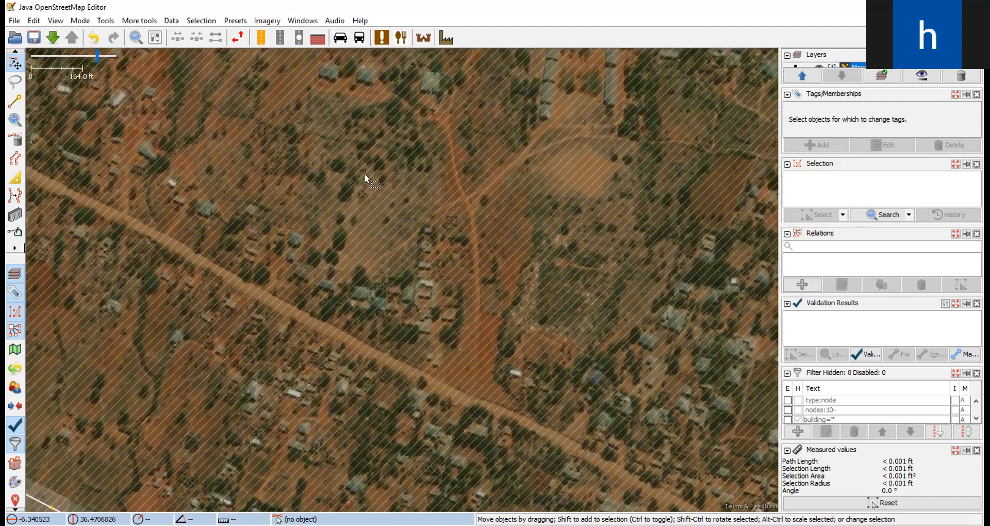
left_click_drag(352, 138, 330, 178)
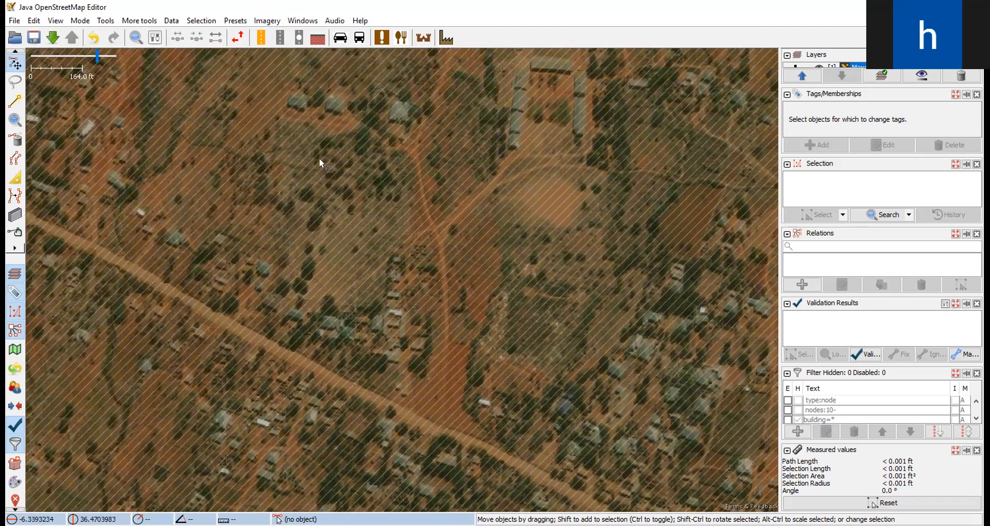
left_click_drag(310, 137, 311, 196)
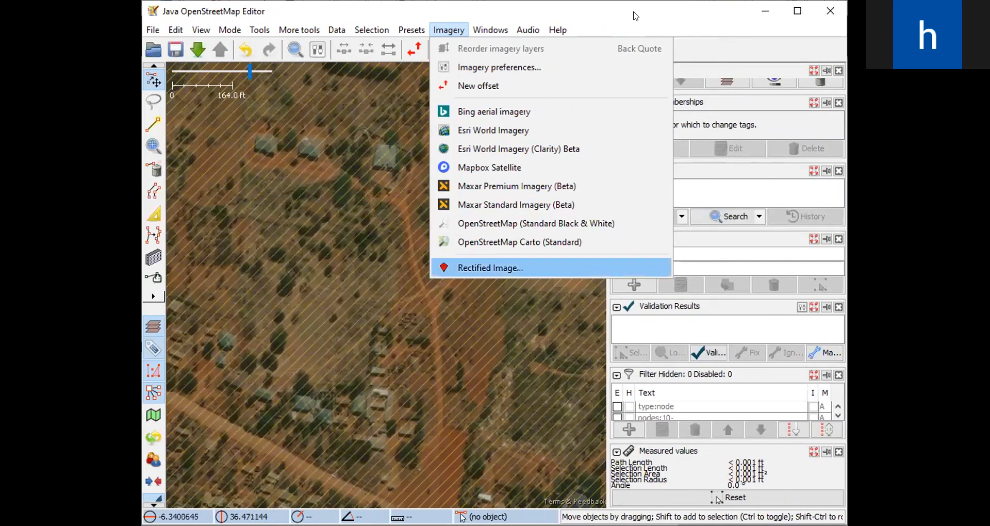
left_click(672, 16)
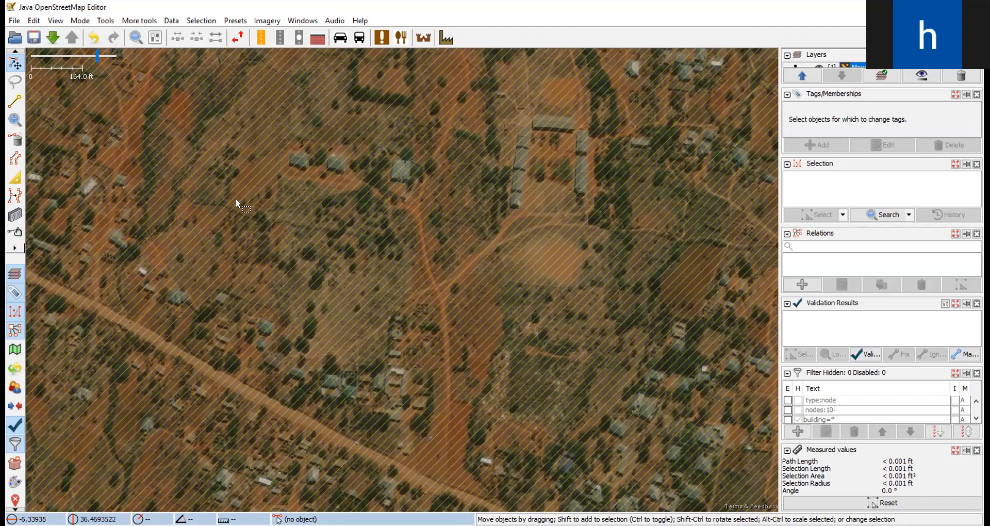
left_click_drag(254, 220, 232, 313)
left_click_drag(273, 284, 241, 357)
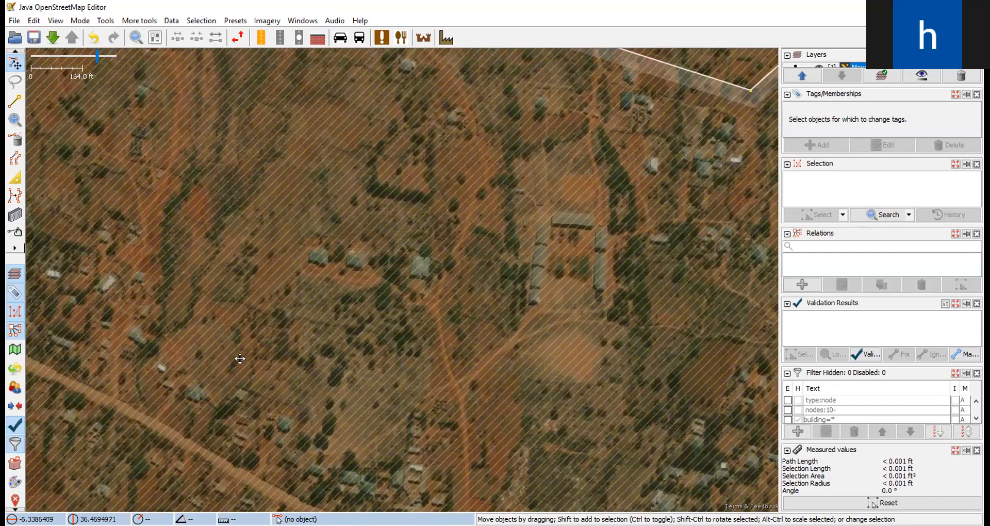
left_click_drag(272, 174, 248, 245)
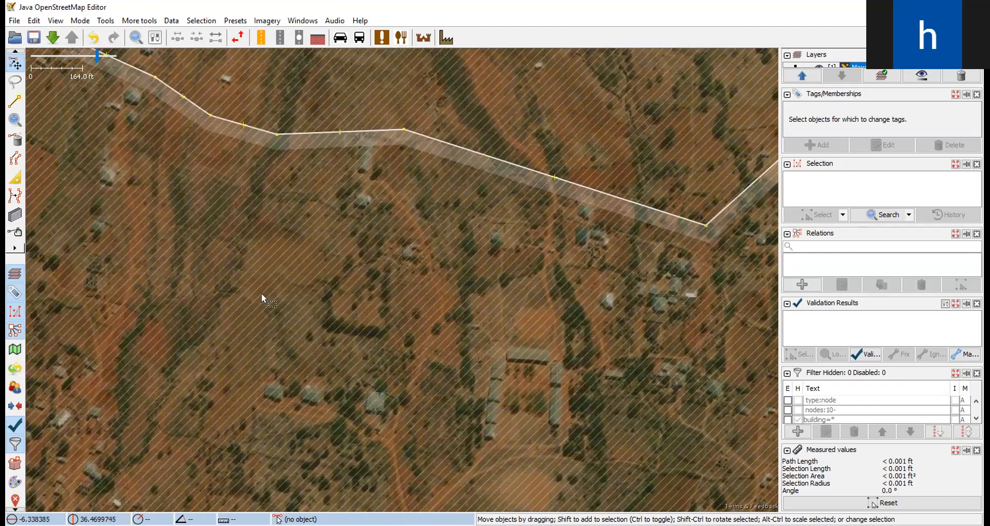
left_click_drag(145, 64, 116, 295)
left_click_drag(94, 222, 104, 308)
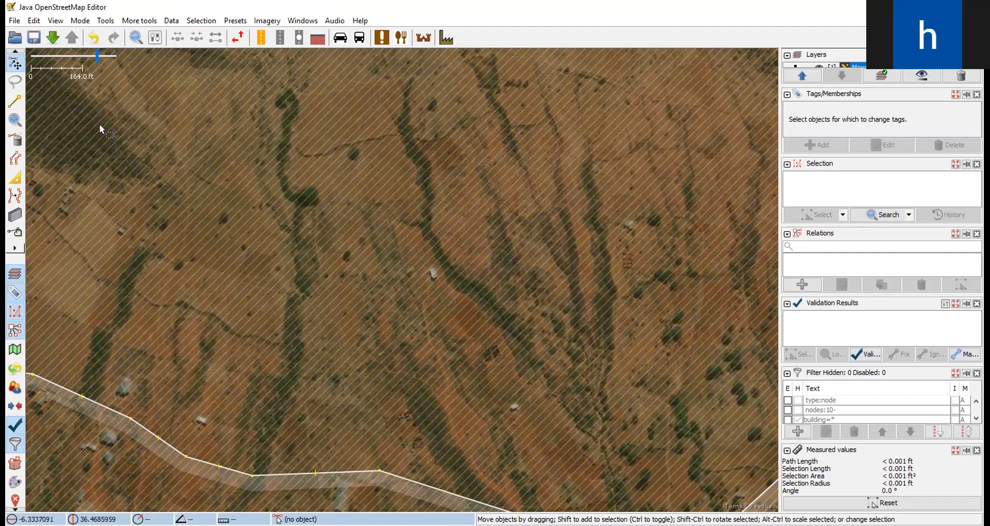
left_click_drag(91, 213, 91, 214)
left_click_drag(432, 119, 226, 284)
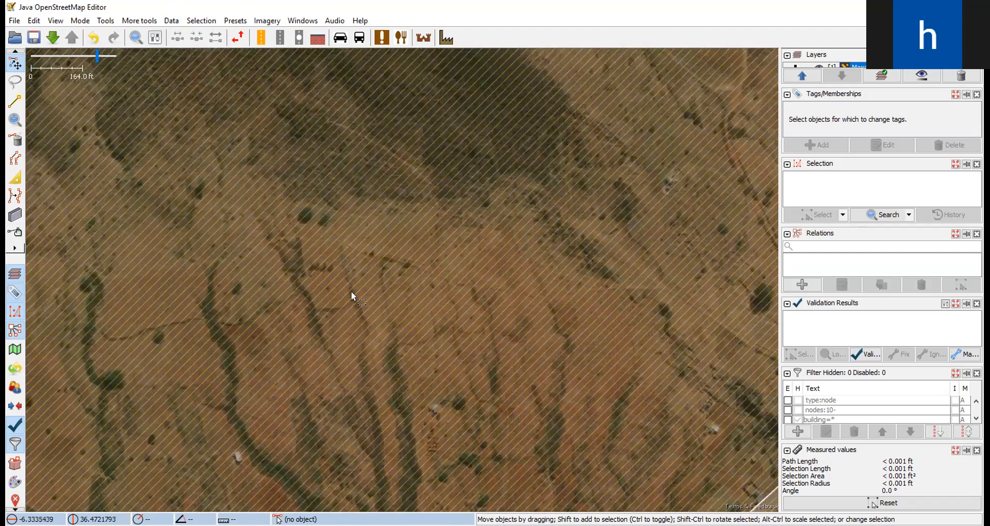
left_click_drag(308, 238, 323, 313)
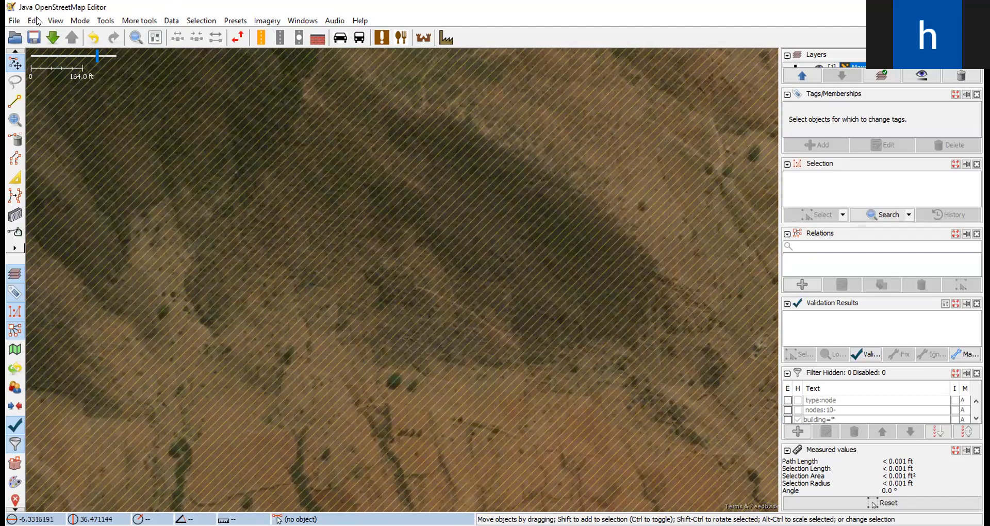
Step: Review the OSM Server connection settings in the preferences and close the dialog
left_click(34, 21)
left_click(66, 348)
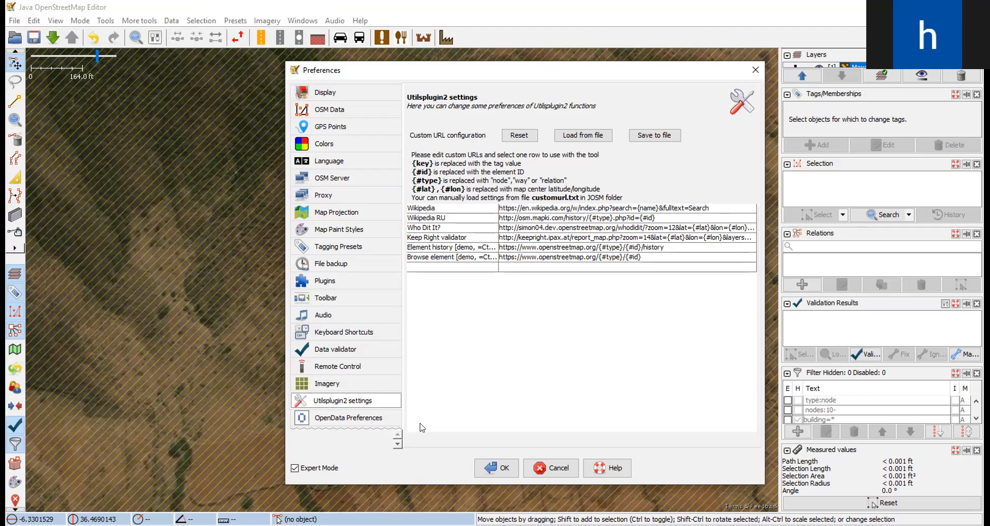
left_click(340, 179)
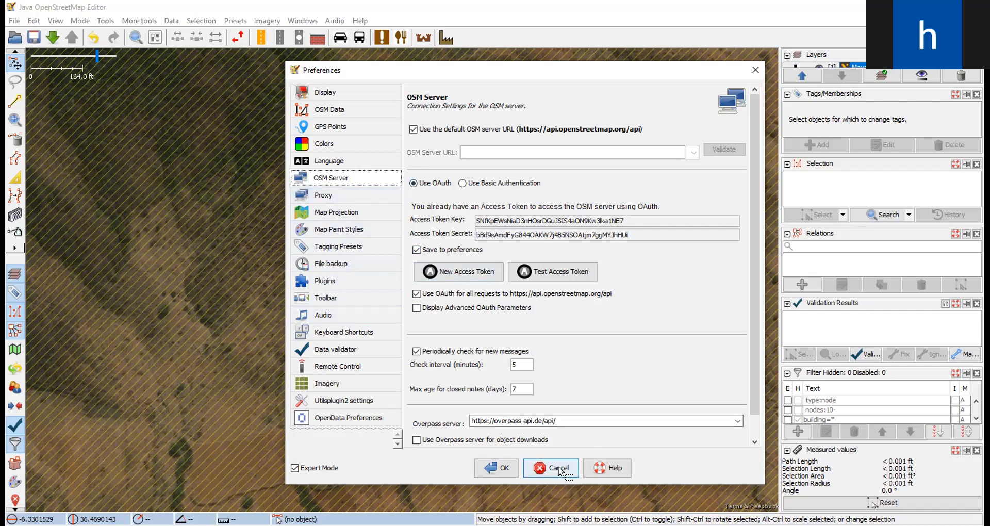
left_click(496, 468)
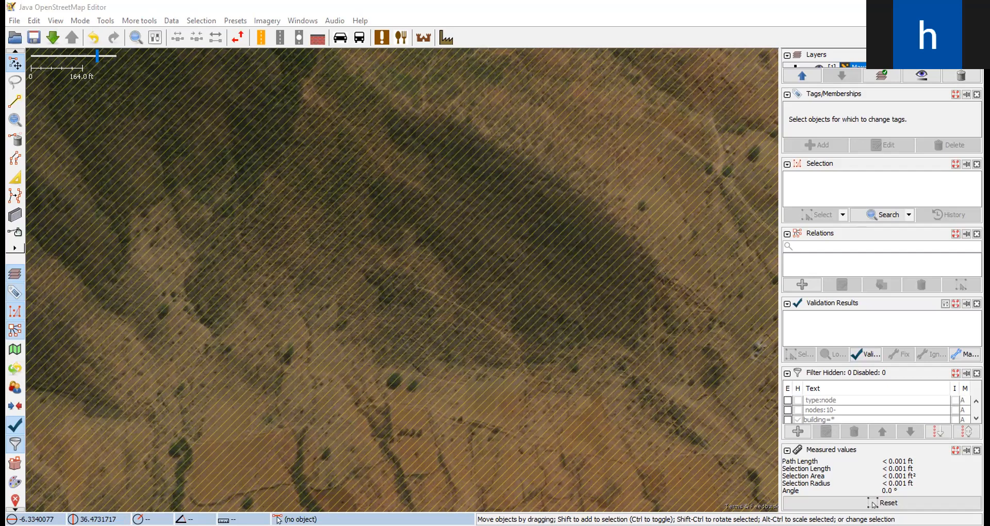
Step: Enlarge the layer list so that both the data layer and the Maxar Premium Imagery (Beta) layer are shown
left_click_drag(381, 220, 371, 251)
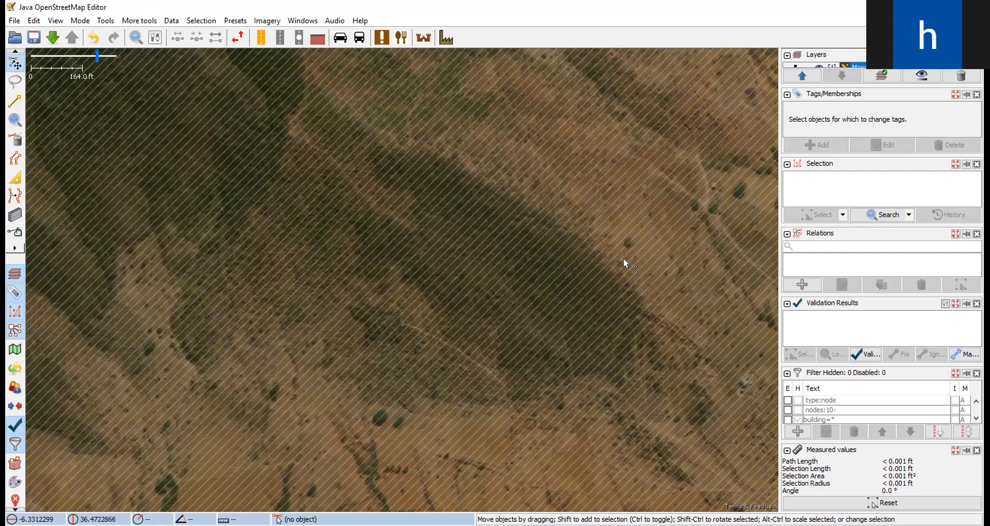
left_click_drag(461, 274, 451, 280)
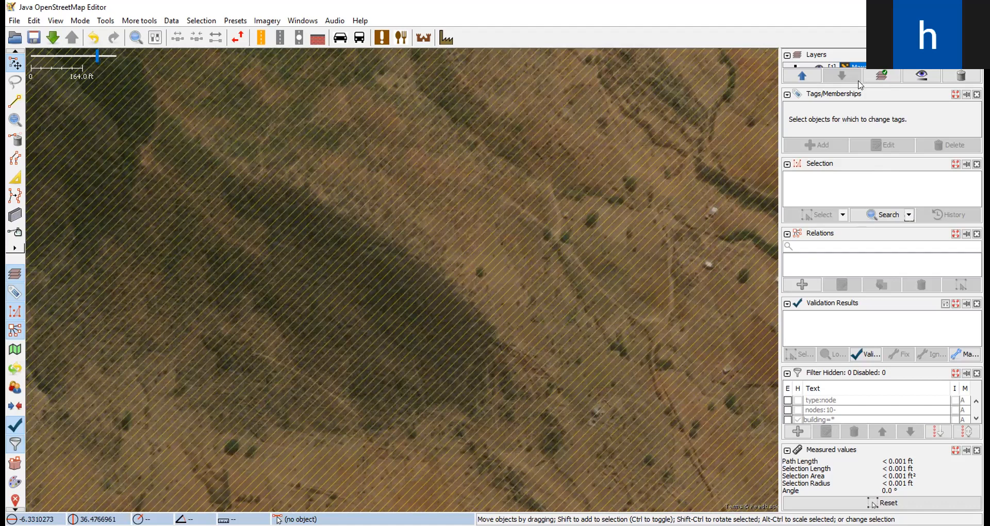
left_click_drag(860, 91, 858, 116)
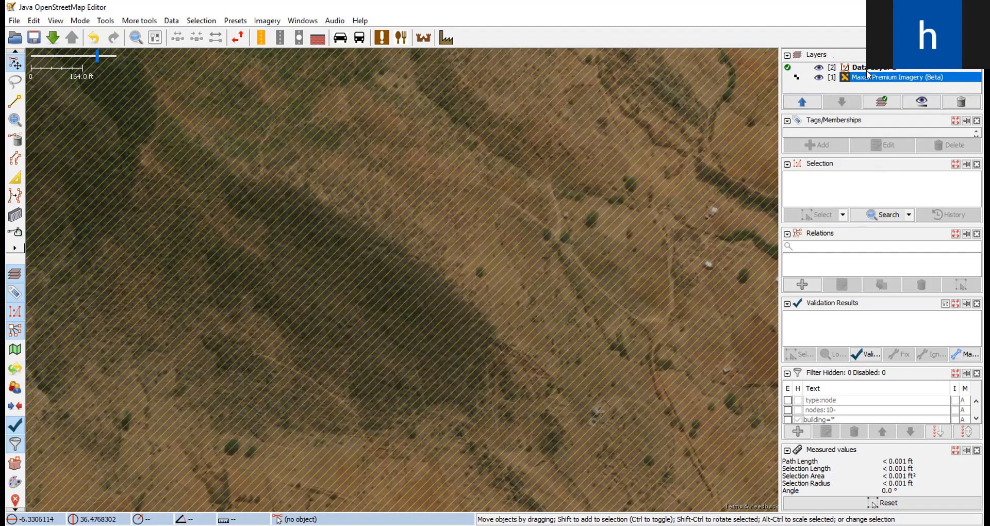
left_click_drag(847, 109, 845, 152)
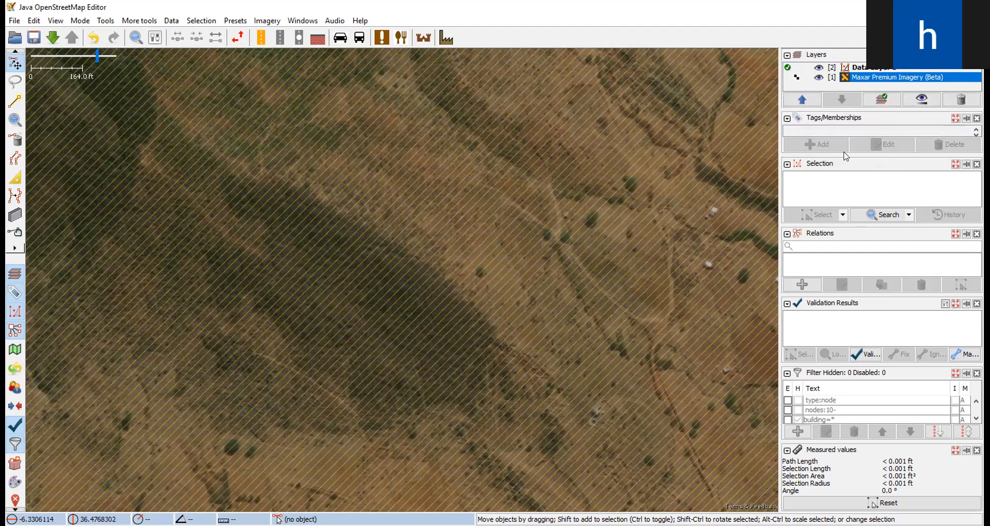
Step: Delete the Maxar Premium Imagery (Beta) layer and the remaining data layer
left_click(868, 70)
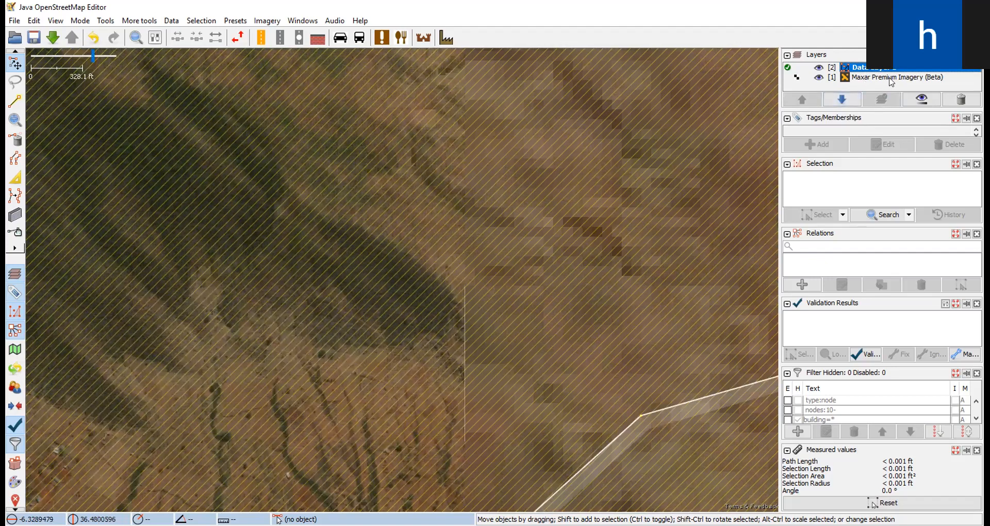
left_click(891, 81)
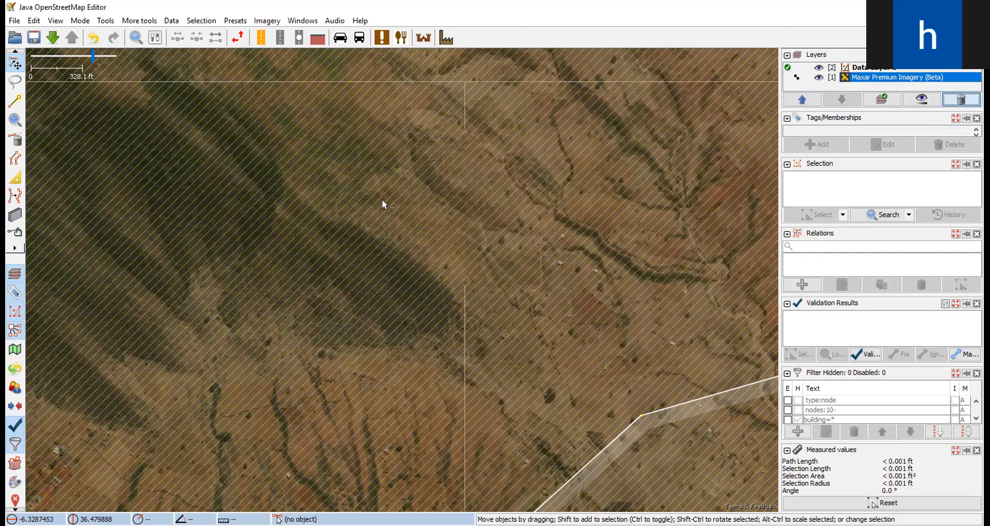
left_click(954, 97)
scroll(389, 203, "down", 4)
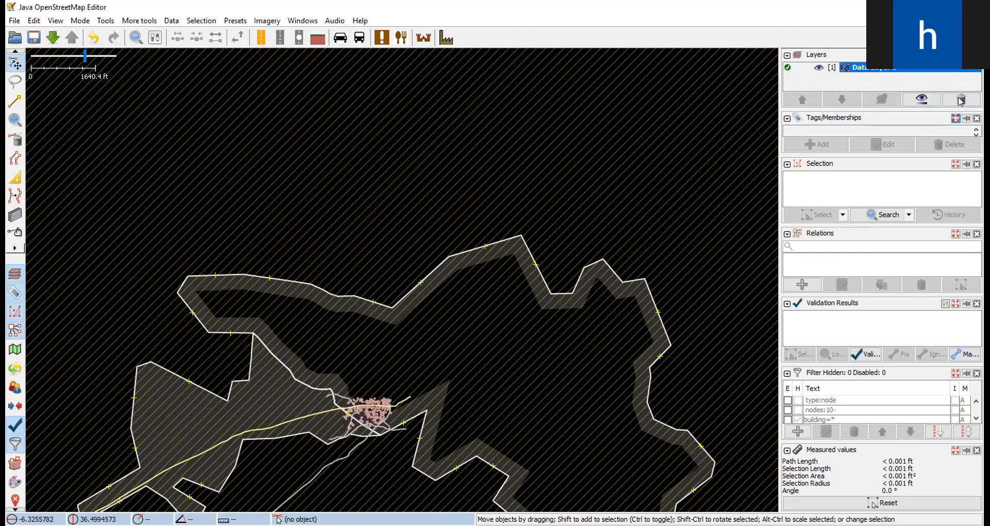
left_click(959, 101)
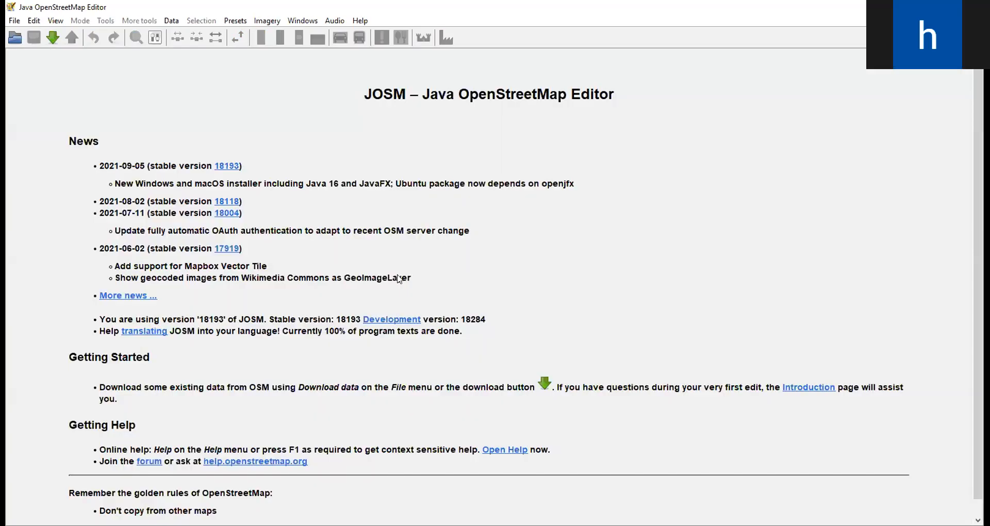